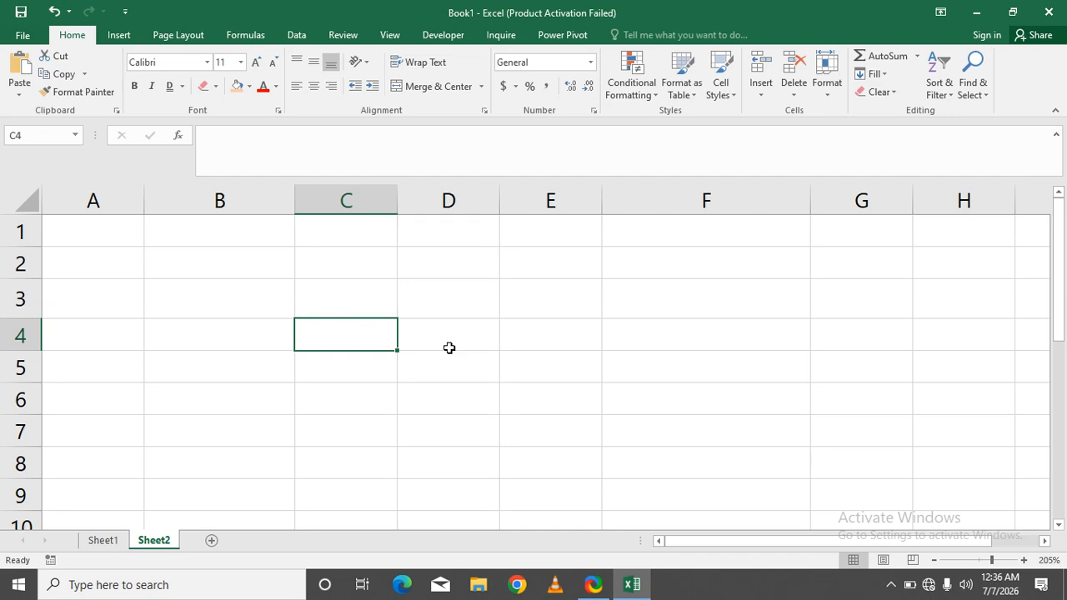
- Widen column C to more than twice its width and enter the person's name in cell C4
{"action": "scroll", "coordinate": [500, 358], "scroll_direction": "up", "scroll_amount": 4}
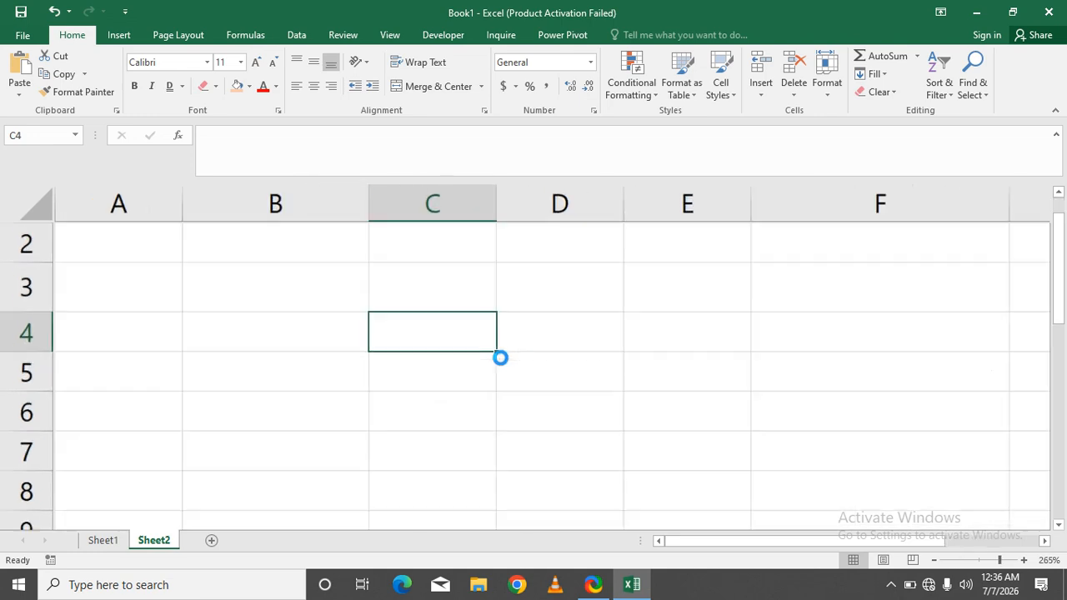
{"action": "scroll", "coordinate": [500, 358], "scroll_direction": "up", "scroll_amount": 5}
{"action": "left_click_drag", "start_coordinate": [490, 207], "coordinate": [734, 213]}
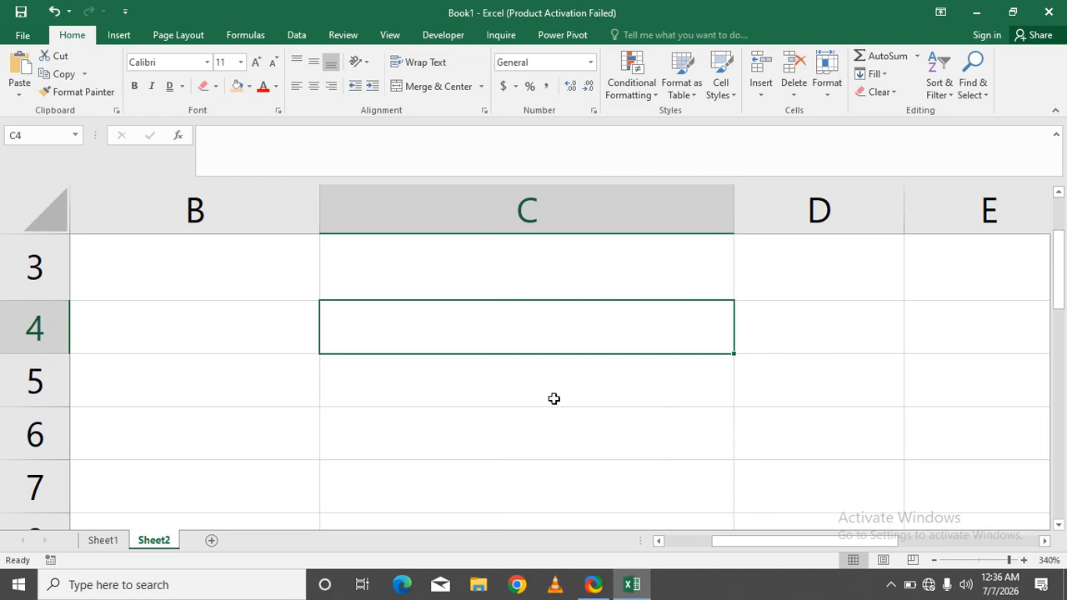
{"action": "type", "text": "SHAHZAD"}
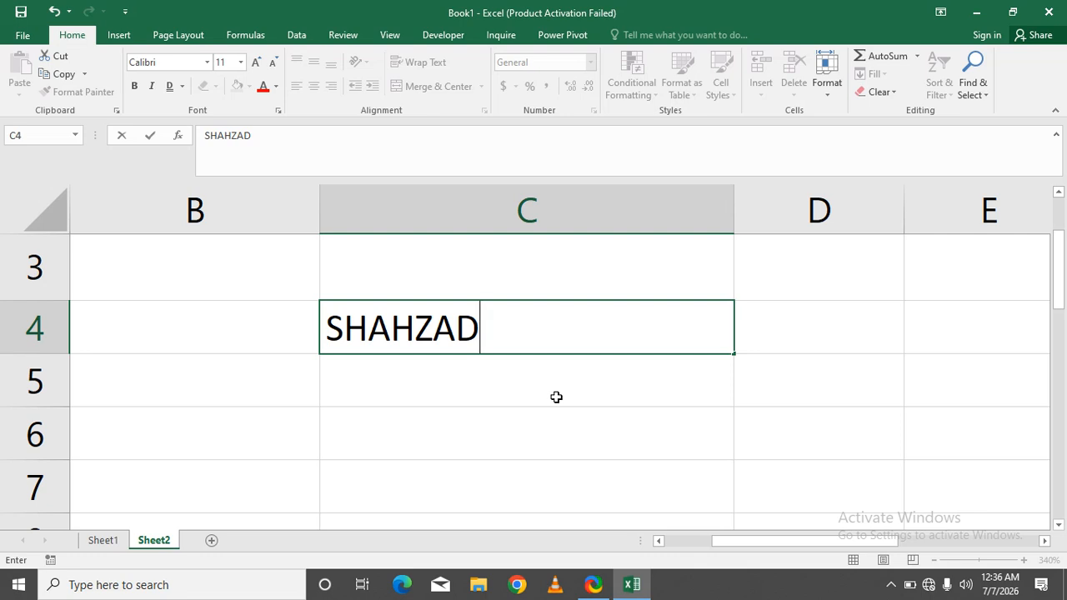
{"action": "key", "text": "Return"}
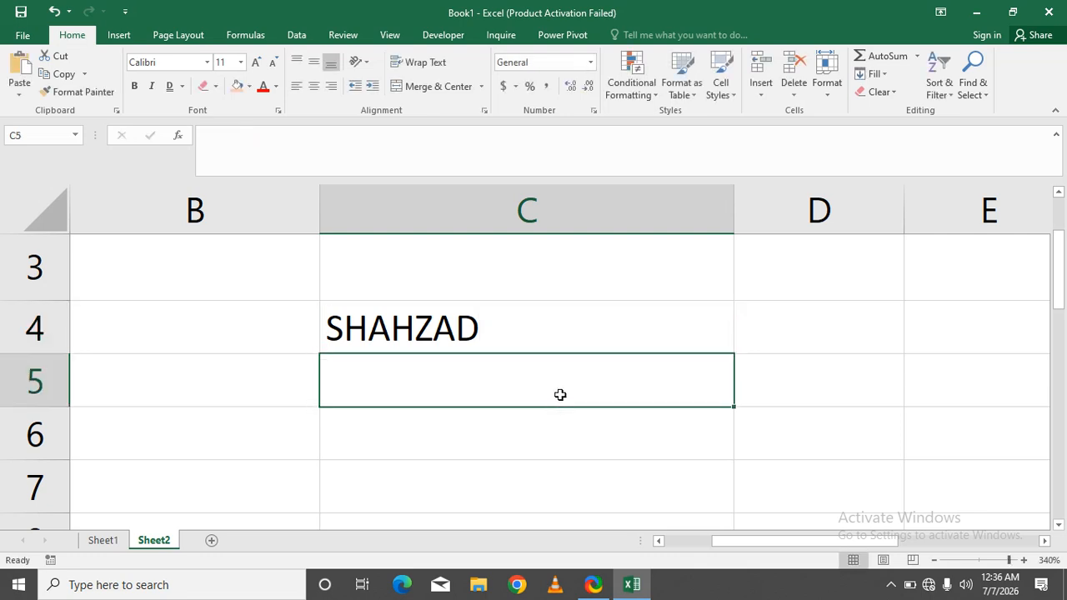
- Apply All Borders to cell C4 and increase row 4's height to about two and a half times
{"action": "left_click", "coordinate": [555, 330]}
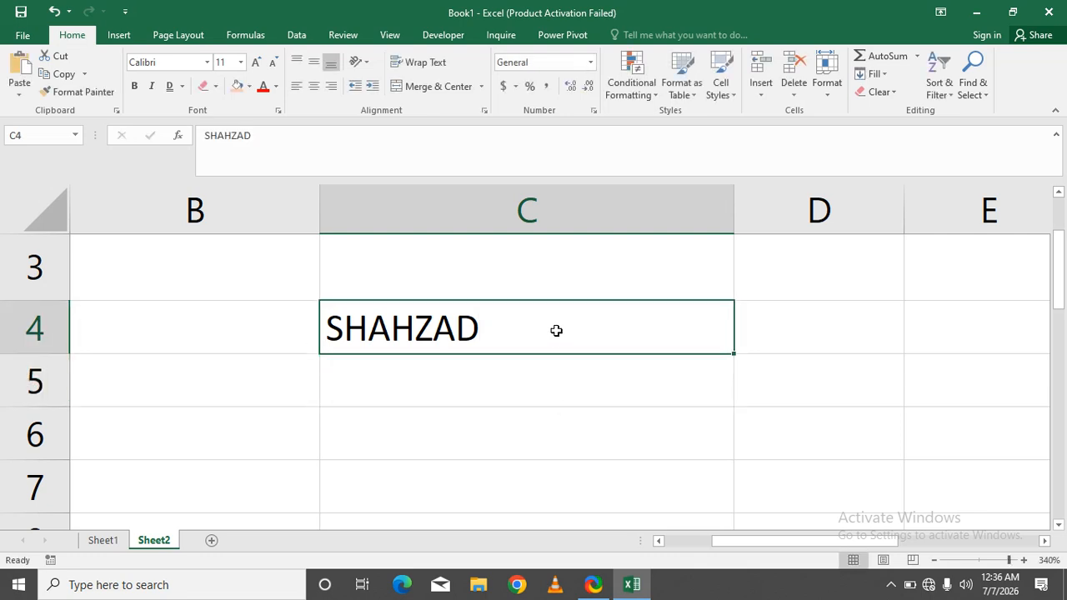
{"action": "left_click", "coordinate": [216, 89]}
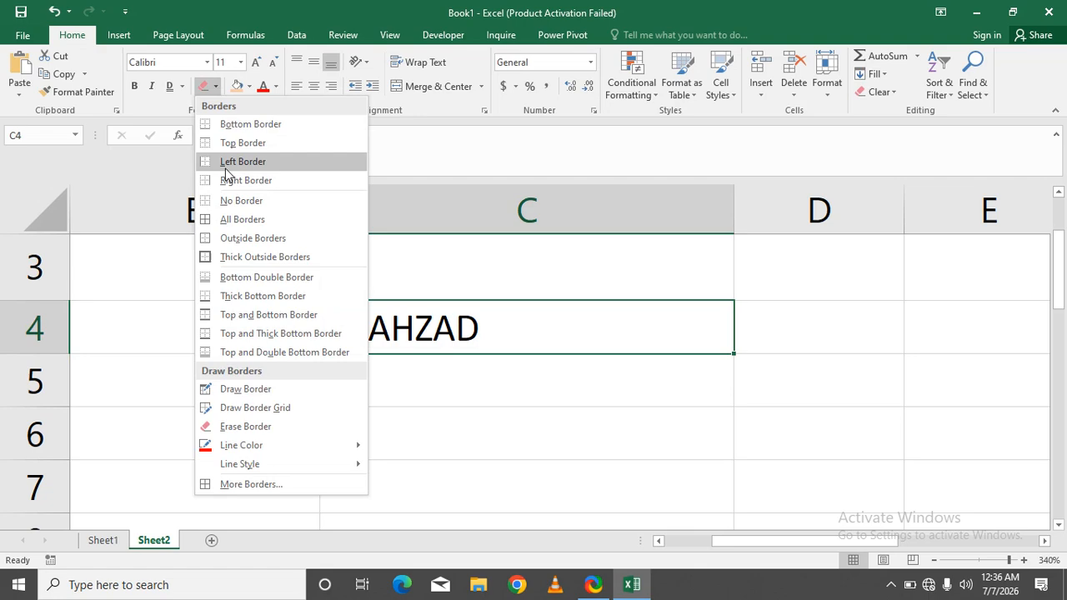
{"action": "left_click", "coordinate": [229, 219]}
{"action": "left_click", "coordinate": [538, 434]}
{"action": "left_click", "coordinate": [520, 336]}
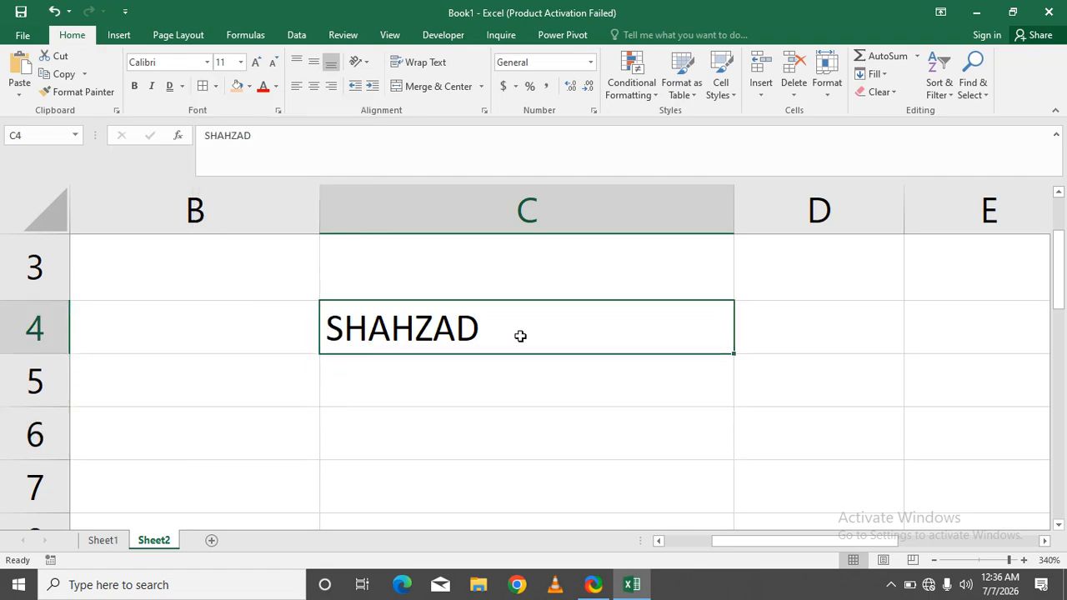
{"action": "left_click", "coordinate": [516, 375]}
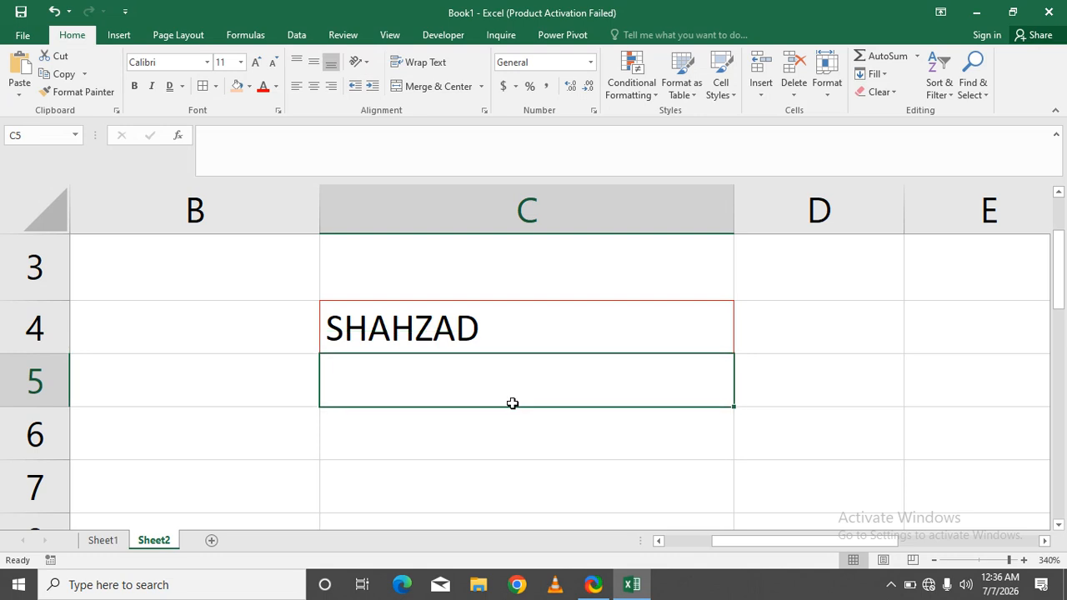
{"action": "left_click", "coordinate": [440, 331]}
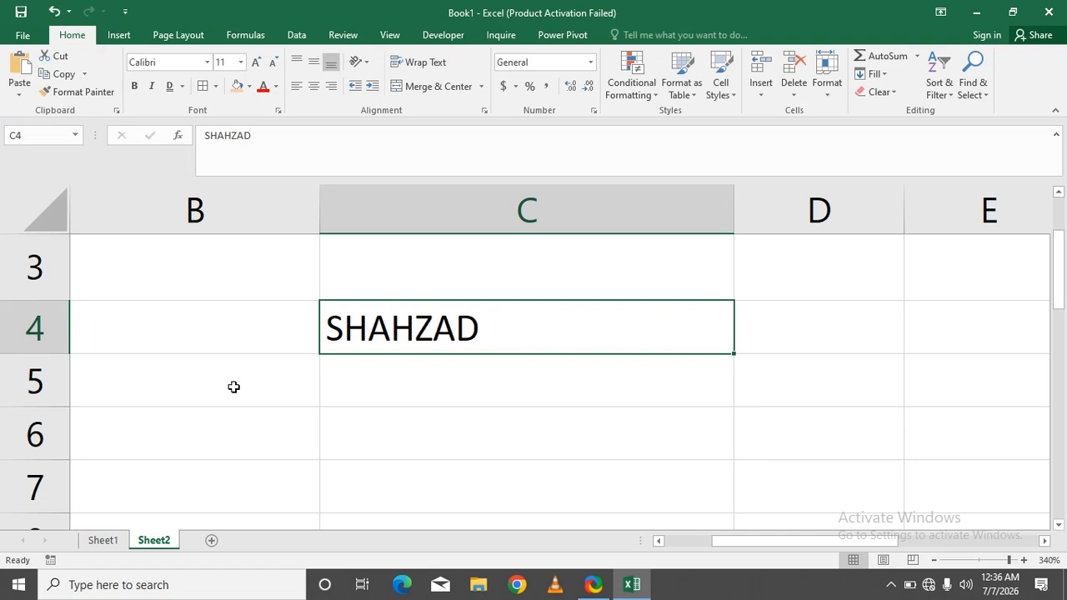
{"action": "left_click_drag", "start_coordinate": [63, 356], "coordinate": [64, 433]}
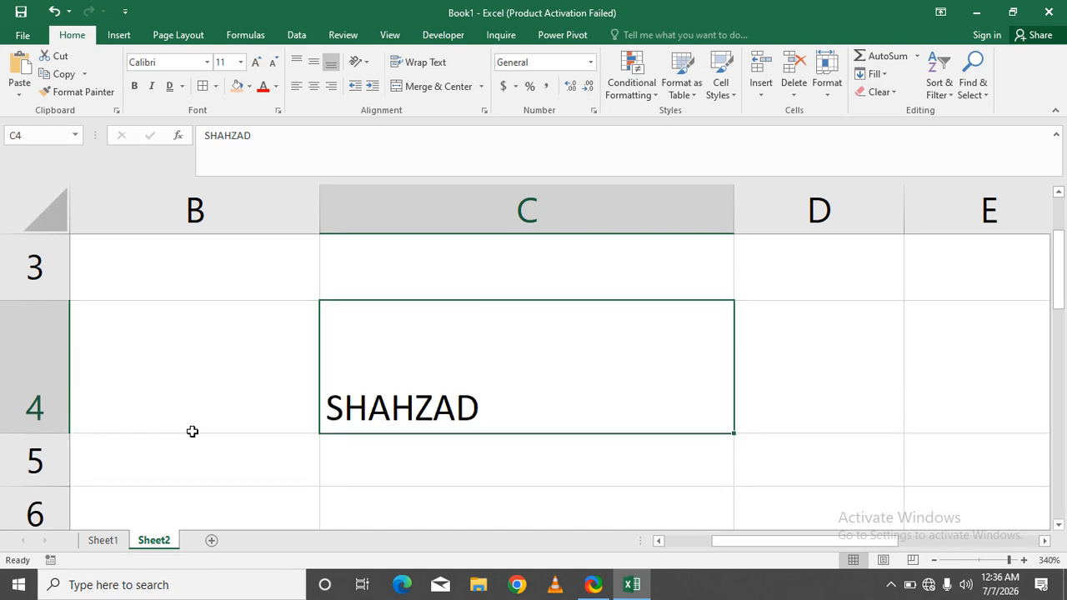
- Try left, center and right horizontal alignment on the text in cell C4
{"action": "left_click", "coordinate": [296, 87]}
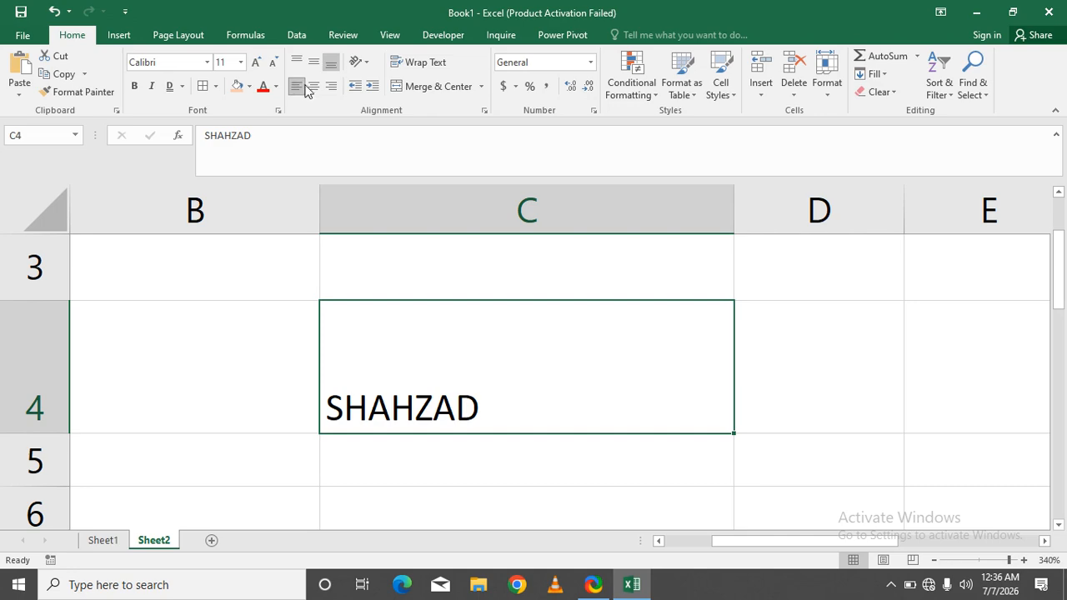
{"action": "left_click", "coordinate": [313, 88]}
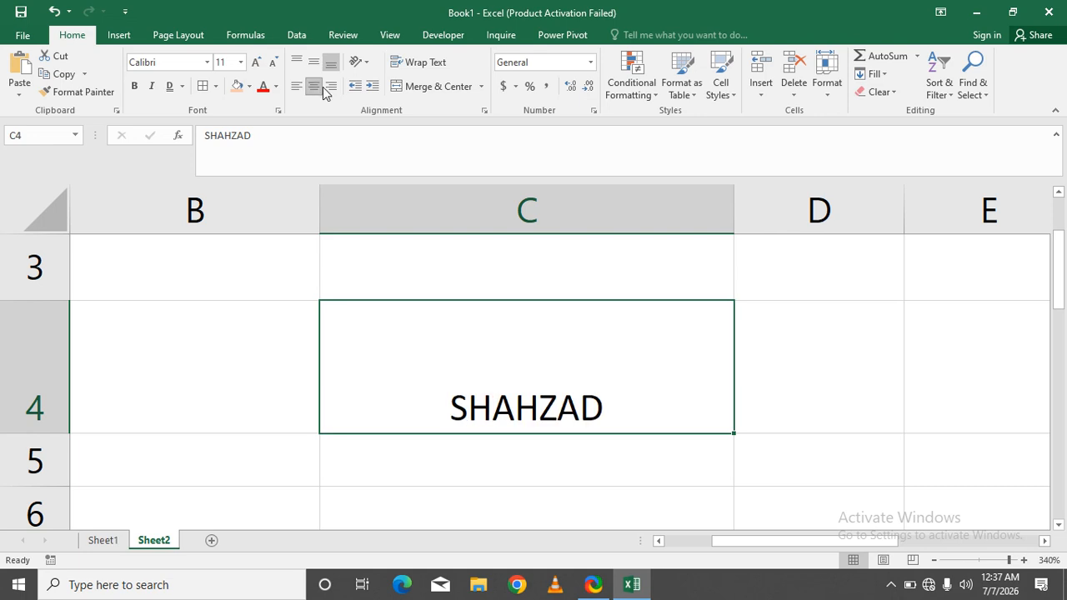
{"action": "left_click", "coordinate": [330, 90]}
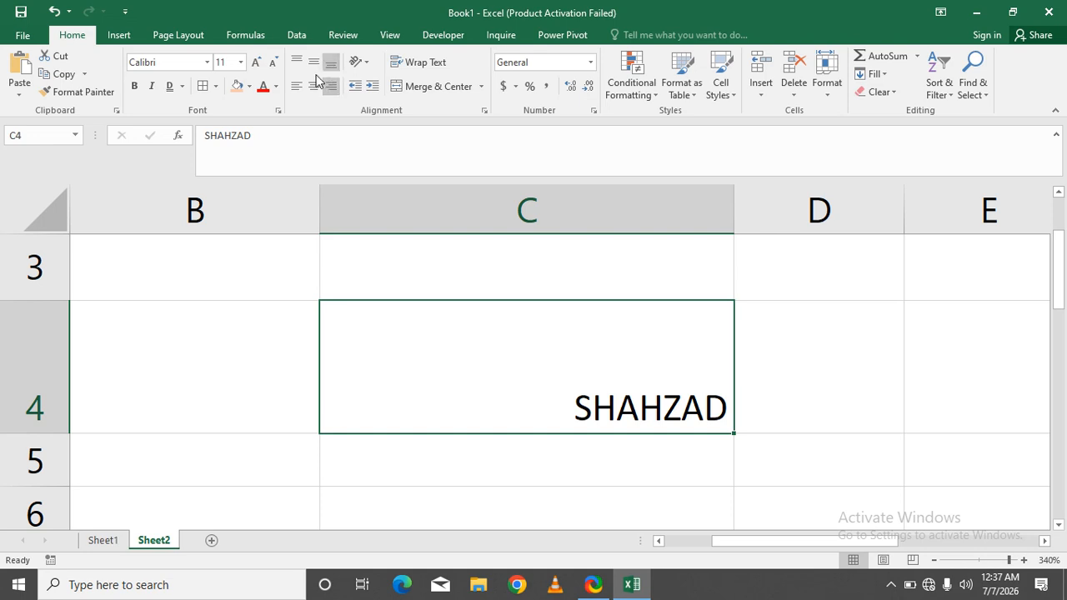
- Center the text in C4 both vertically and horizontally, trying top alignment before returning to middle alignment
{"action": "left_click", "coordinate": [315, 65]}
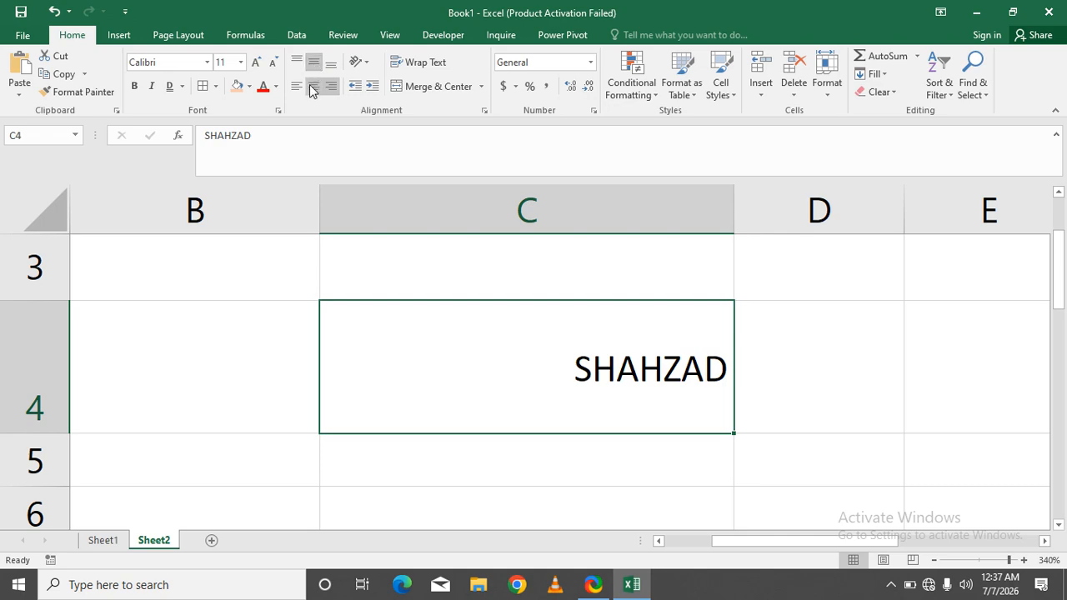
{"action": "left_click", "coordinate": [313, 87]}
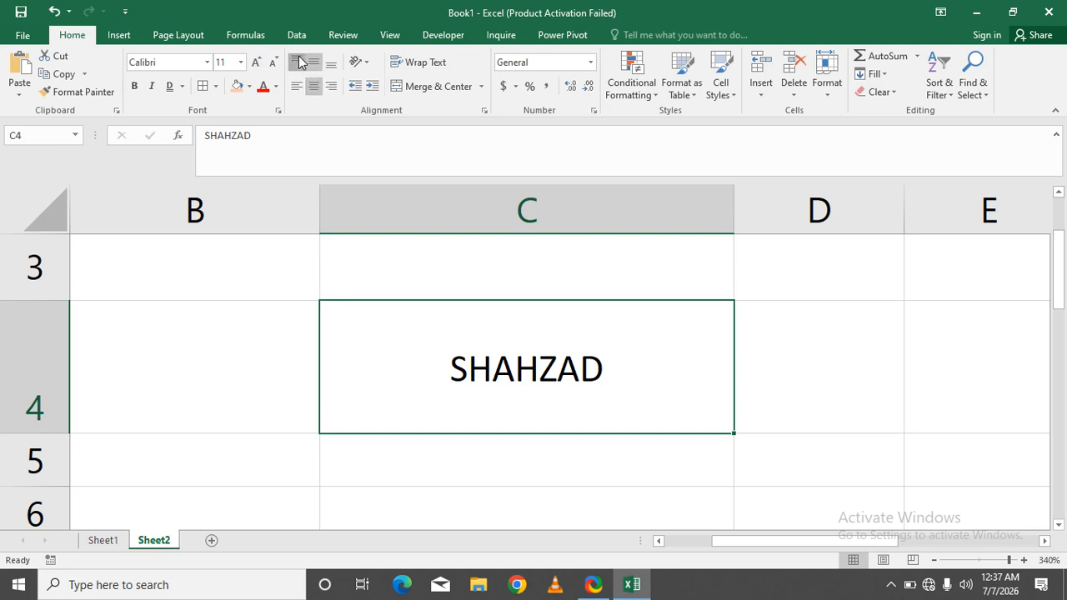
{"action": "left_click", "coordinate": [297, 62]}
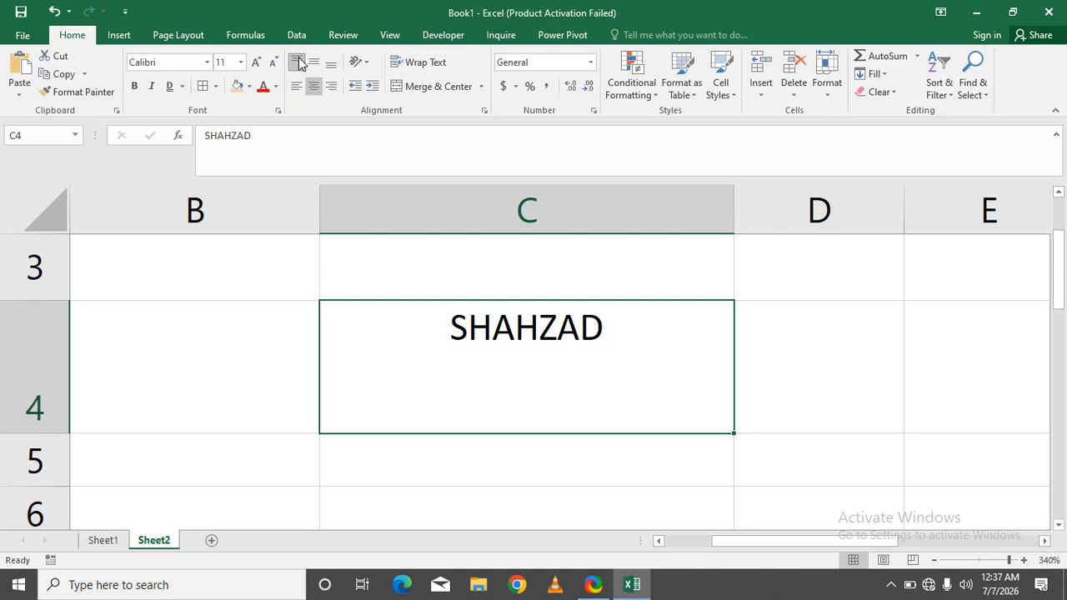
{"action": "left_click", "coordinate": [312, 67]}
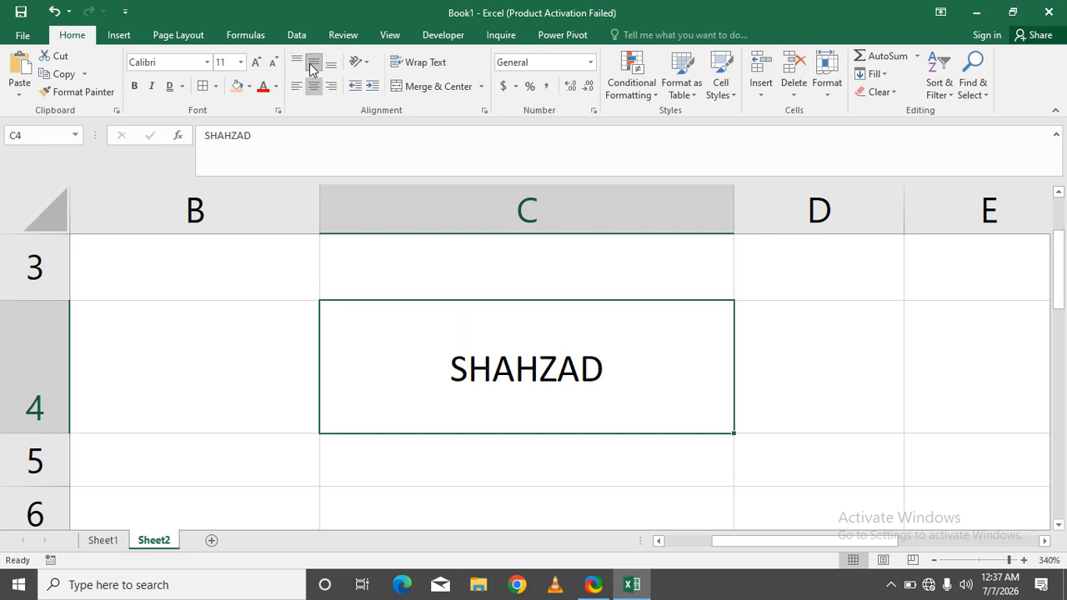
- Try left and center alignment on C4, ending with its text right-aligned at the bottom of the cell
{"action": "left_click", "coordinate": [313, 86]}
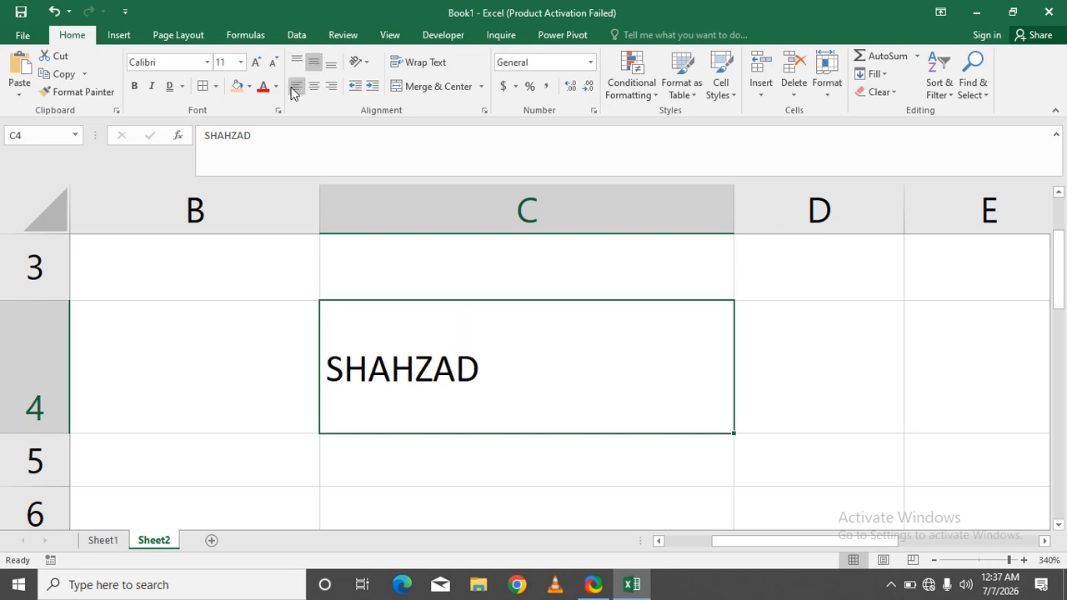
{"action": "left_click", "coordinate": [314, 88]}
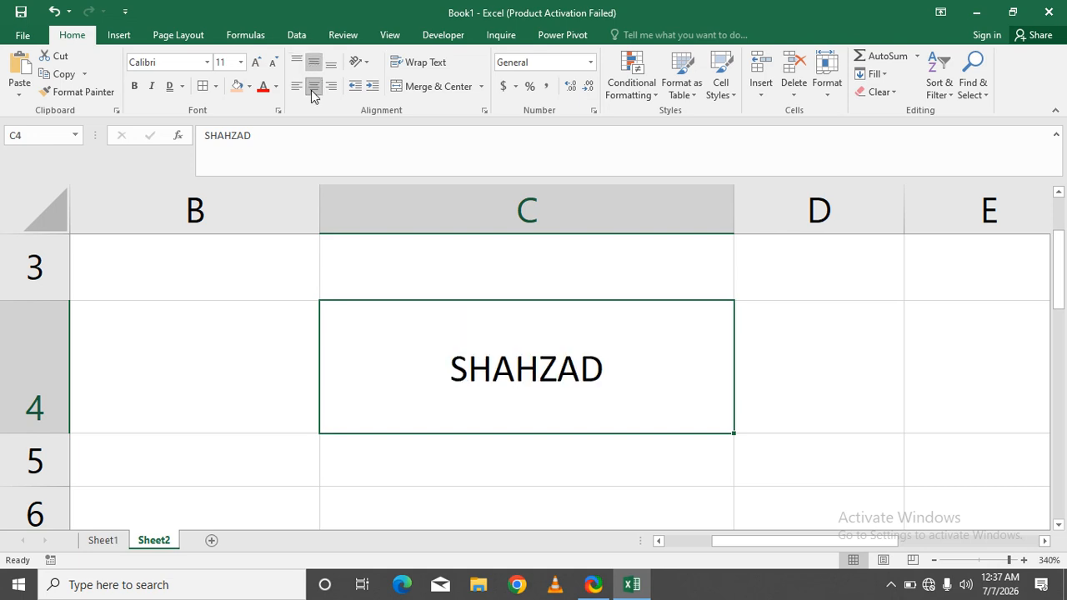
{"action": "left_click", "coordinate": [331, 86]}
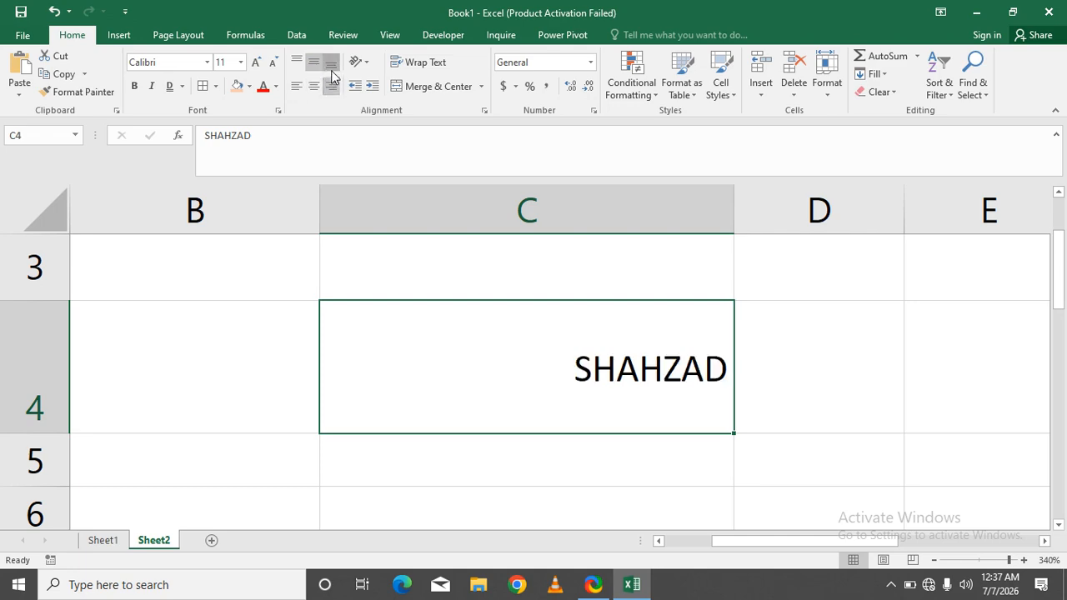
{"action": "left_click", "coordinate": [331, 64]}
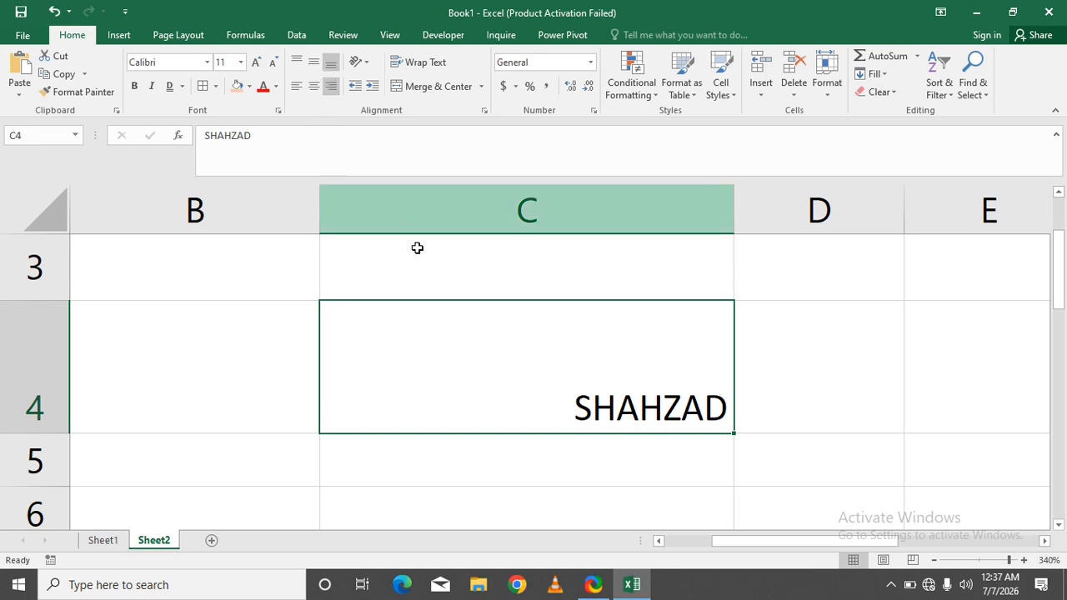
- Try top-left and centered placement for the C4 text, ending with middle vertical and left horizontal alignment
{"action": "left_click", "coordinate": [296, 86]}
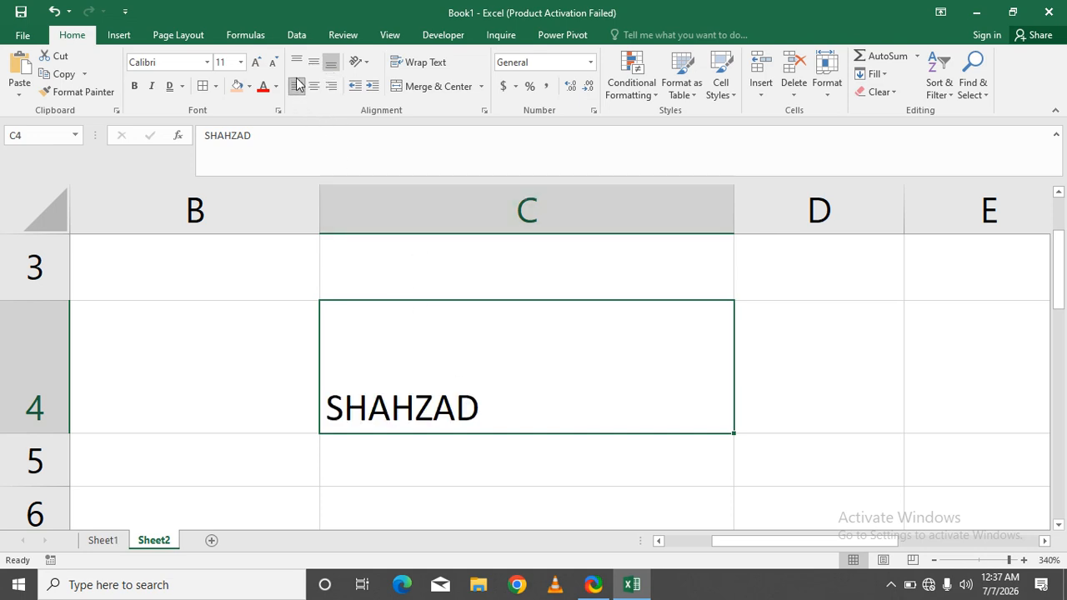
{"action": "left_click", "coordinate": [296, 62]}
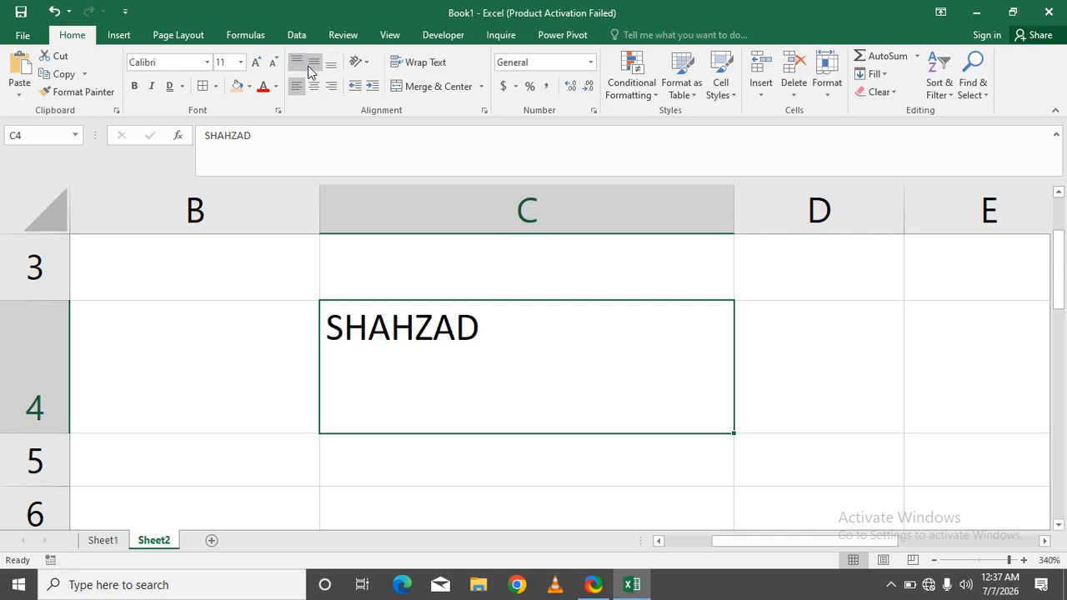
{"action": "left_click", "coordinate": [311, 66]}
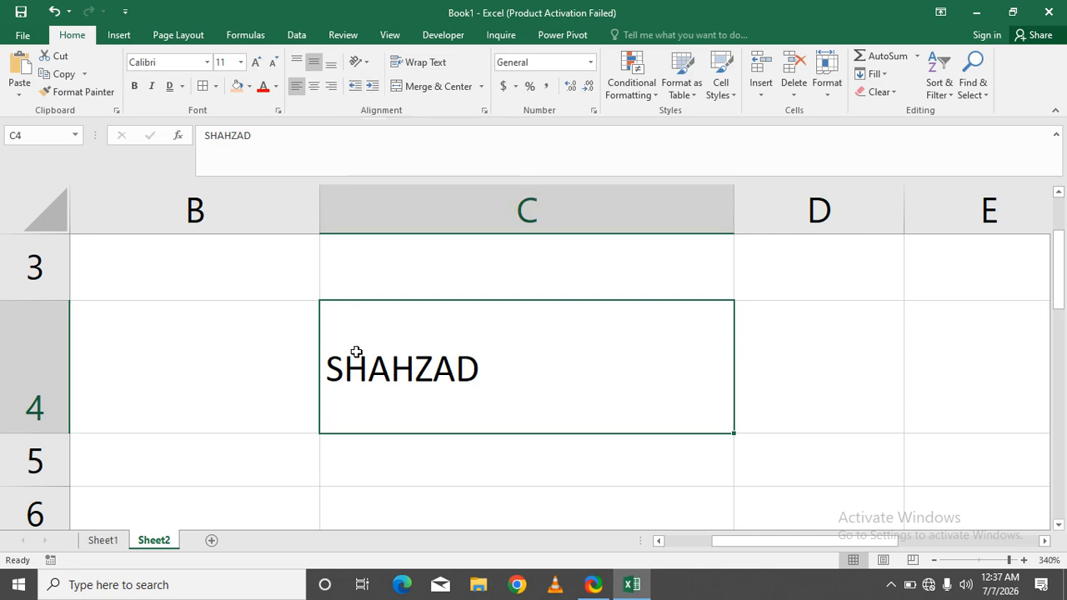
{"action": "left_click", "coordinate": [314, 87]}
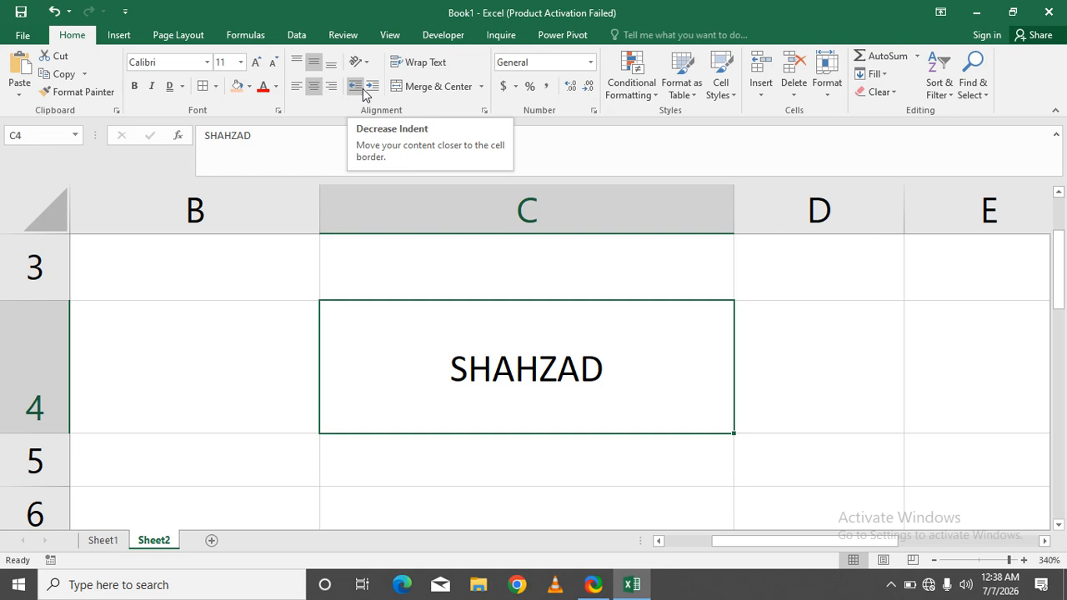
{"action": "left_click", "coordinate": [295, 88]}
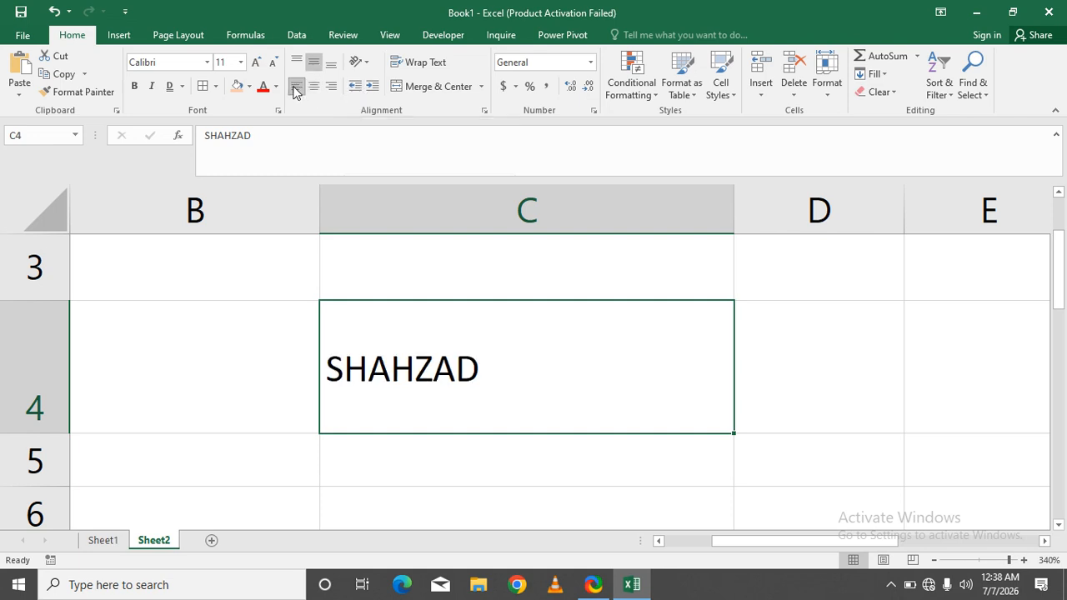
- Increase the indent of the text in C4 by four levels and decrease it back to none
{"action": "left_click", "coordinate": [370, 89]}
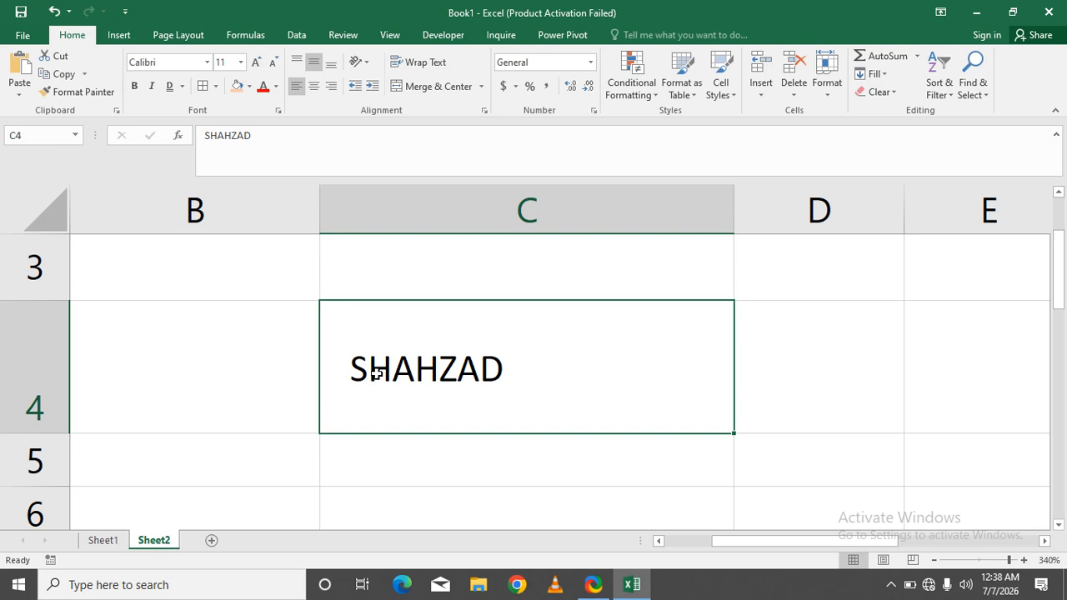
{"action": "left_click", "coordinate": [373, 86]}
{"action": "left_click", "coordinate": [372, 86]}
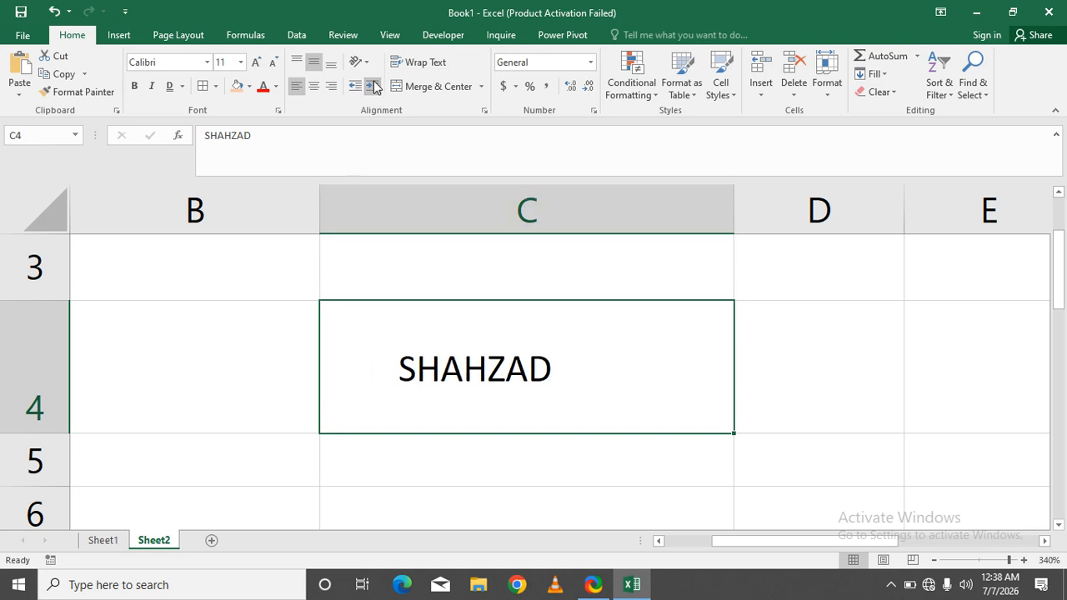
{"action": "left_click", "coordinate": [374, 86]}
{"action": "left_click", "coordinate": [354, 87]}
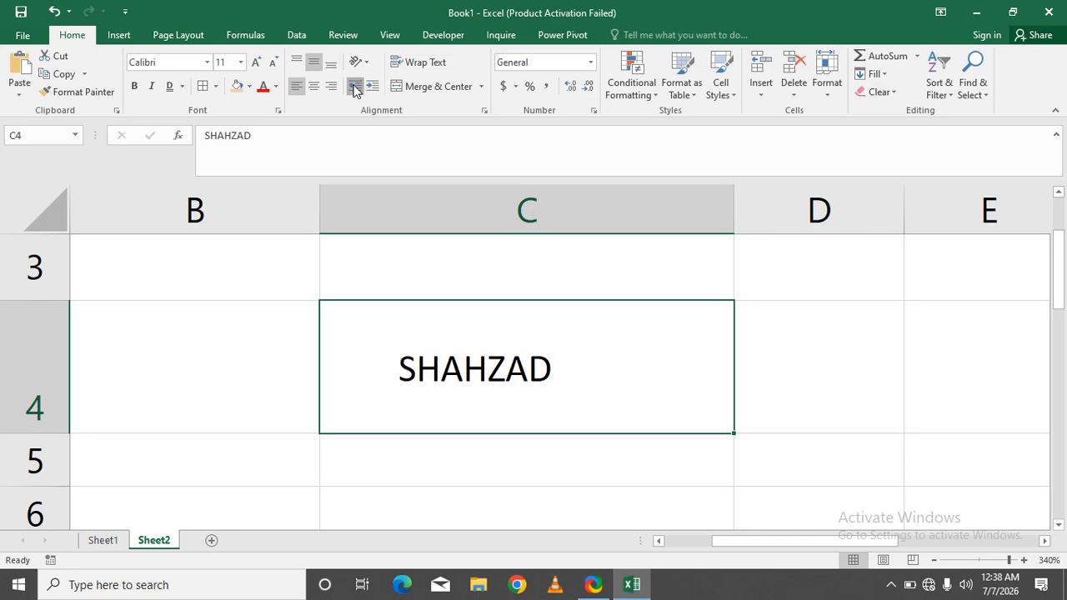
{"action": "left_click", "coordinate": [354, 87]}
{"action": "left_click", "coordinate": [356, 86]}
{"action": "left_click", "coordinate": [357, 86]}
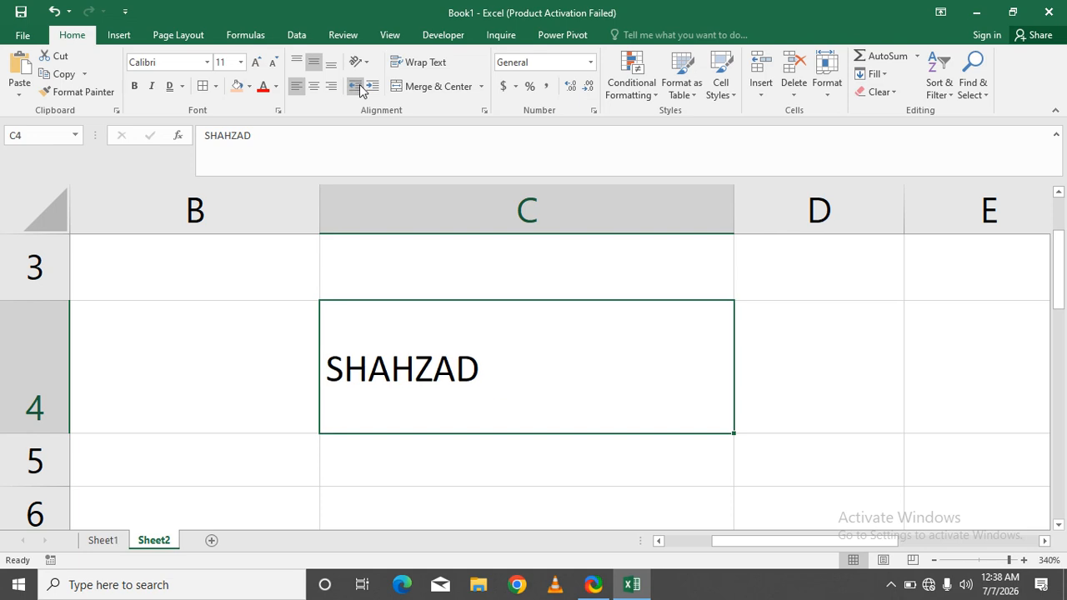
- Indent the text in C4 by six levels, remove all six levels again, and leave C4 selected
{"action": "left_click", "coordinate": [374, 86]}
{"action": "left_click", "coordinate": [373, 87]}
{"action": "left_click", "coordinate": [373, 86]}
{"action": "left_click", "coordinate": [374, 87]}
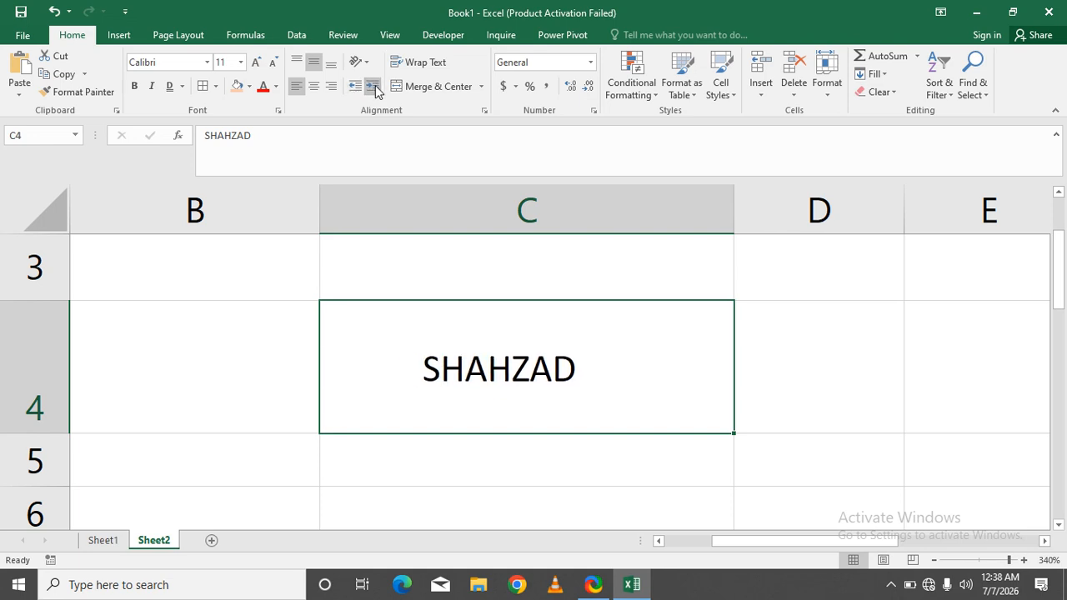
{"action": "left_click", "coordinate": [373, 87]}
{"action": "left_click", "coordinate": [373, 87]}
{"action": "left_click", "coordinate": [354, 87]}
{"action": "left_click", "coordinate": [355, 87]}
{"action": "left_click", "coordinate": [354, 86]}
{"action": "left_click", "coordinate": [354, 87]}
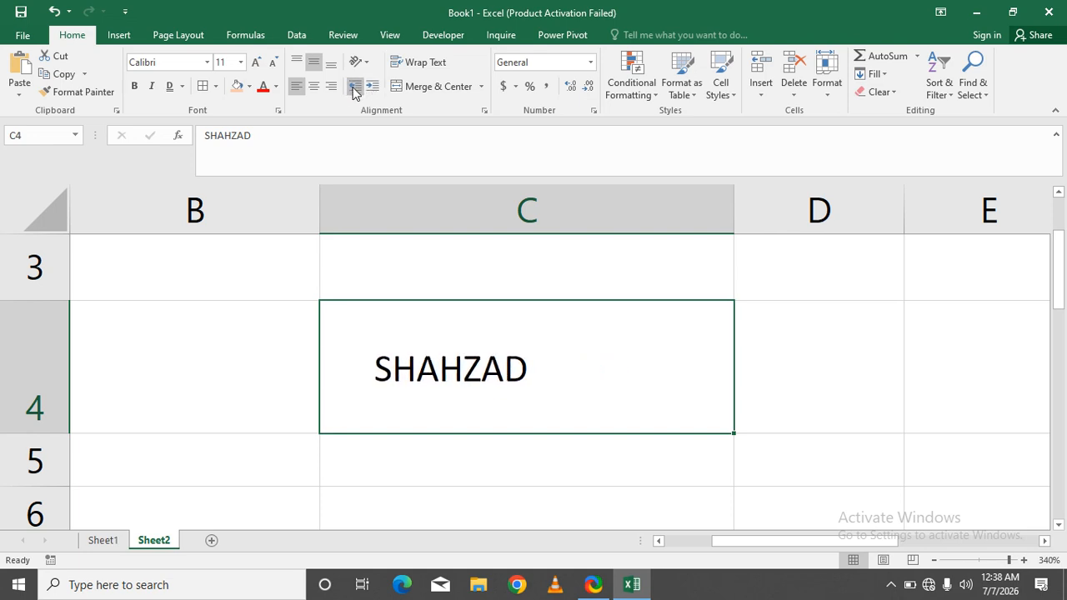
{"action": "left_click", "coordinate": [354, 86]}
{"action": "left_click", "coordinate": [354, 87]}
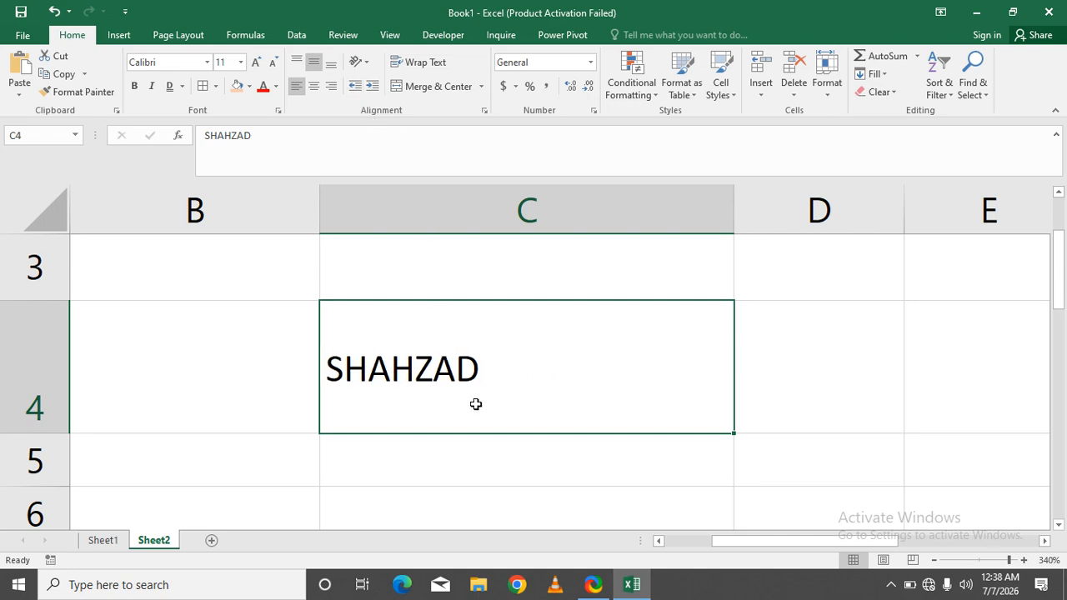
{"action": "left_click", "coordinate": [446, 456]}
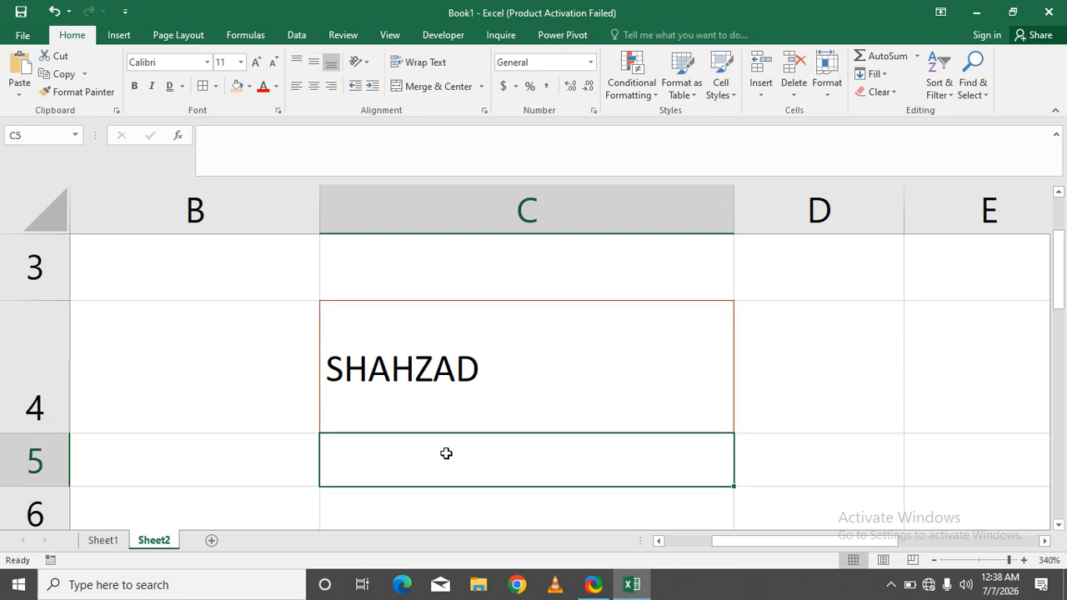
{"action": "left_click", "coordinate": [470, 367]}
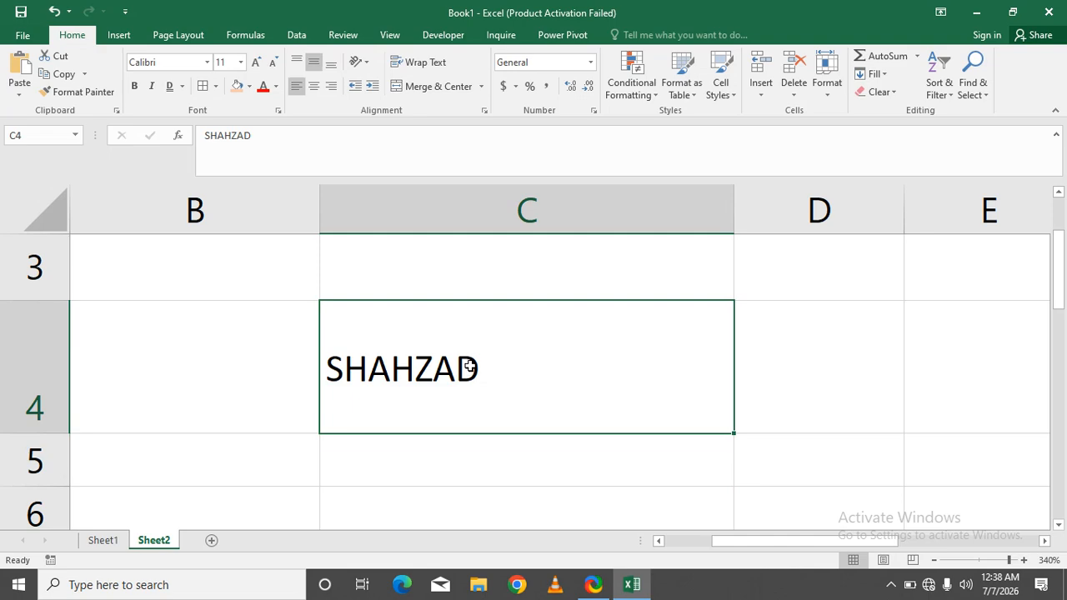
- Angle the text in C4 clockwise and change its orientation to vertical text
{"action": "left_click", "coordinate": [364, 64]}
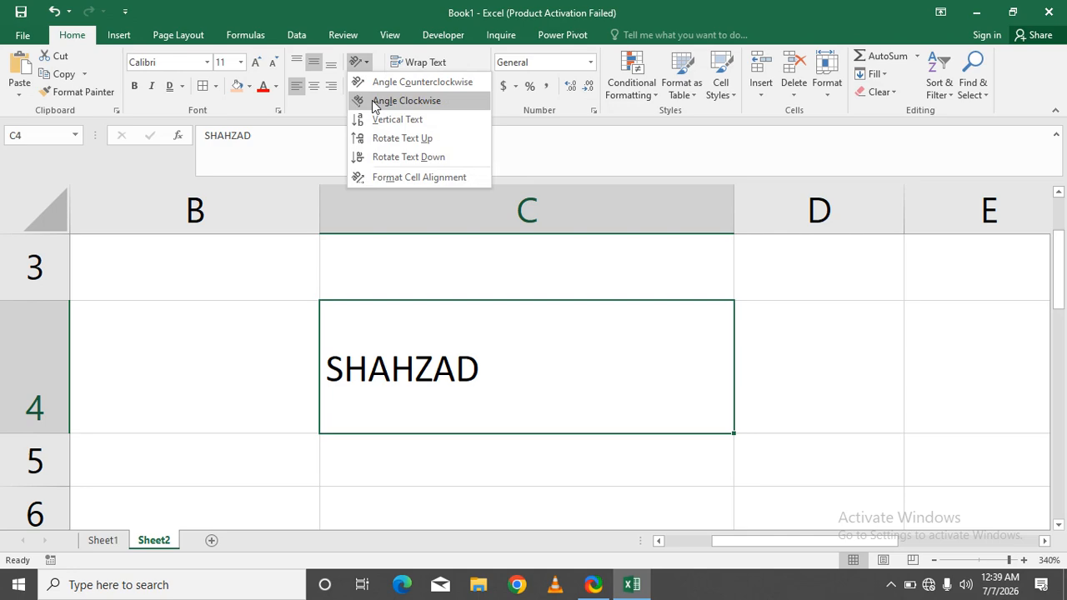
{"action": "left_click", "coordinate": [376, 102]}
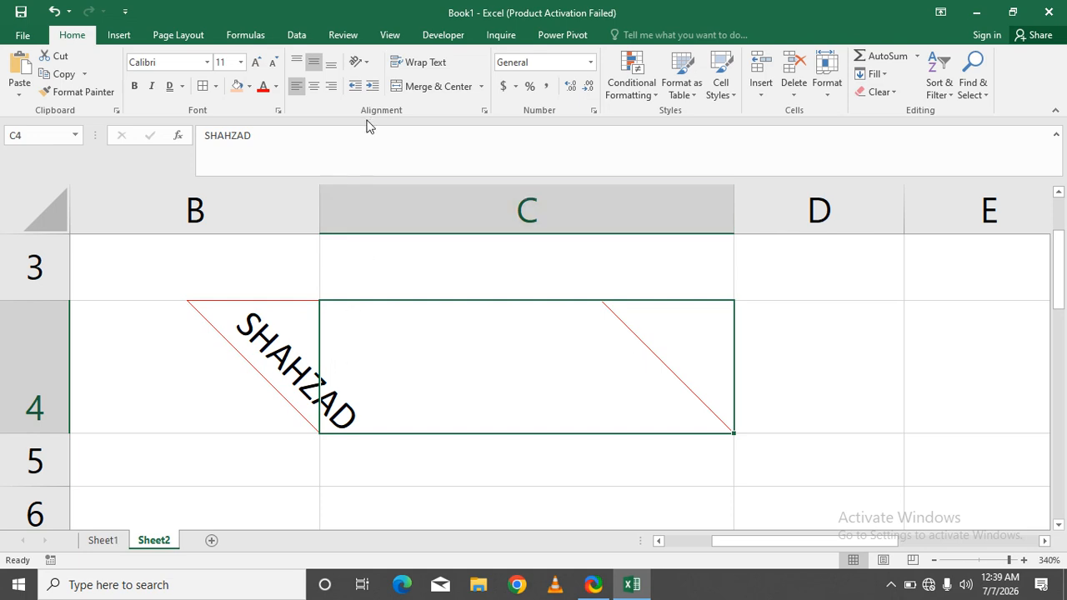
{"action": "left_click", "coordinate": [367, 67]}
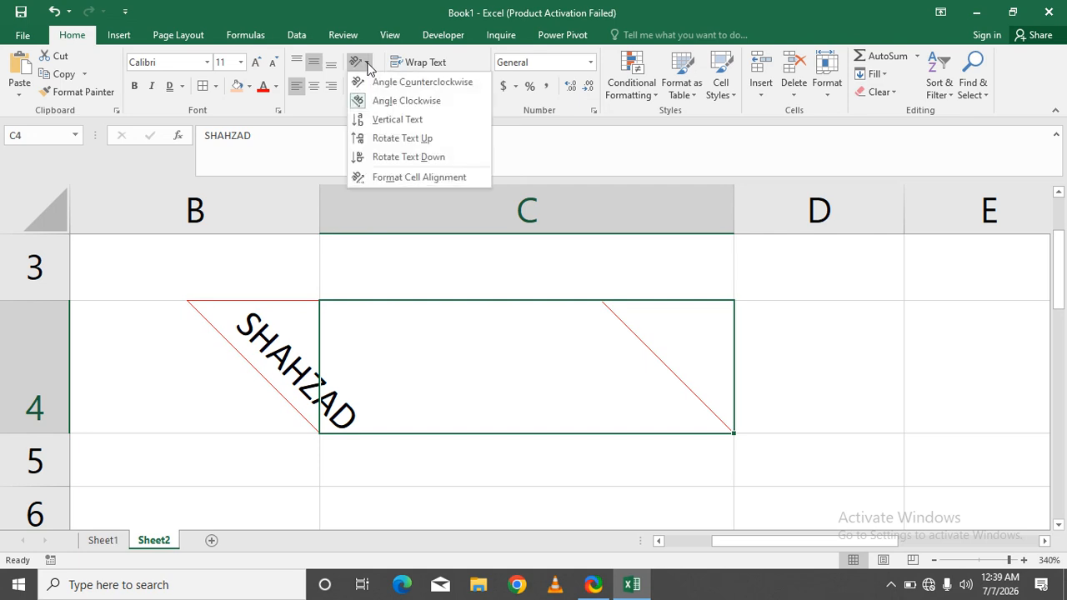
{"action": "left_click", "coordinate": [377, 122]}
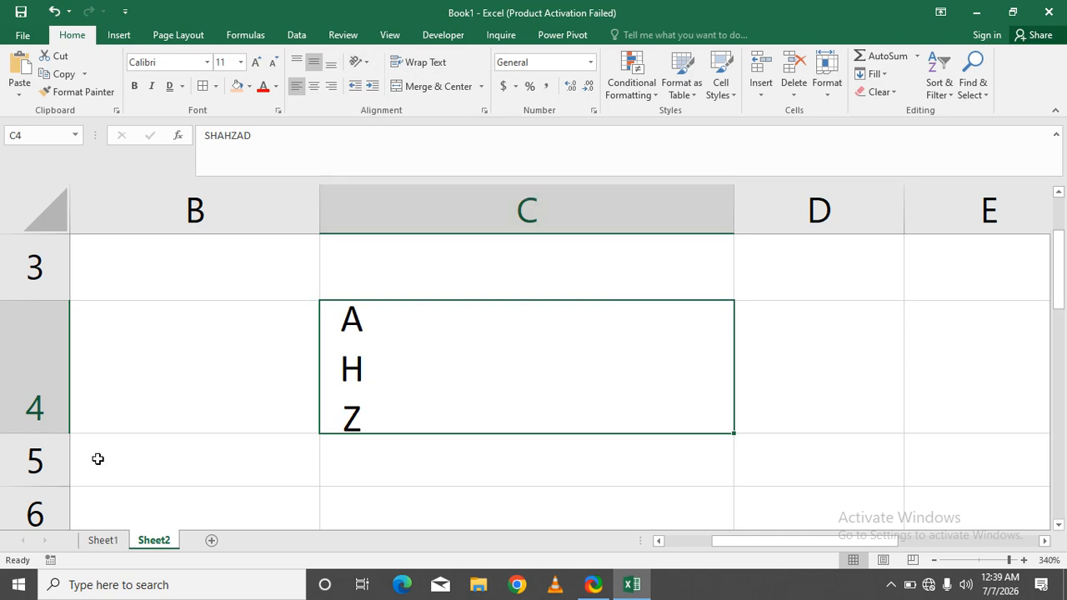
- Increase the height of row 4 until every letter of the vertical text in C4 fits
{"action": "left_click_drag", "start_coordinate": [61, 432], "coordinate": [61, 558]}
{"action": "left_click_drag", "start_coordinate": [60, 430], "coordinate": [55, 586]}
{"action": "left_click", "coordinate": [50, 476]}
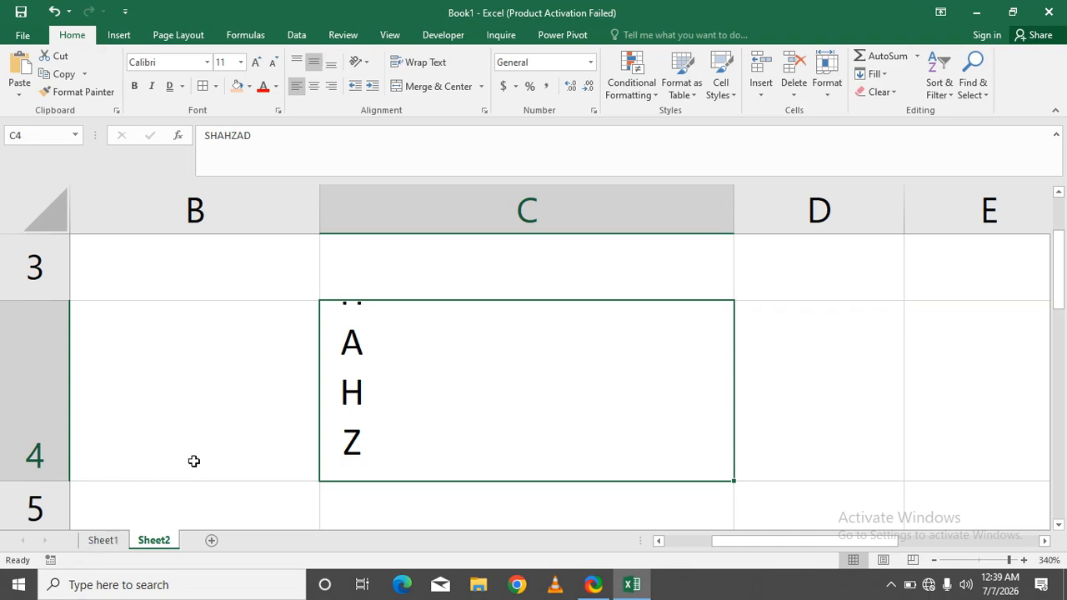
{"action": "scroll", "coordinate": [204, 452], "scroll_direction": "down", "scroll_amount": 5, "text": "ctrl"}
{"action": "scroll", "coordinate": [204, 453], "scroll_direction": "down", "scroll_amount": 4, "text": "ctrl"}
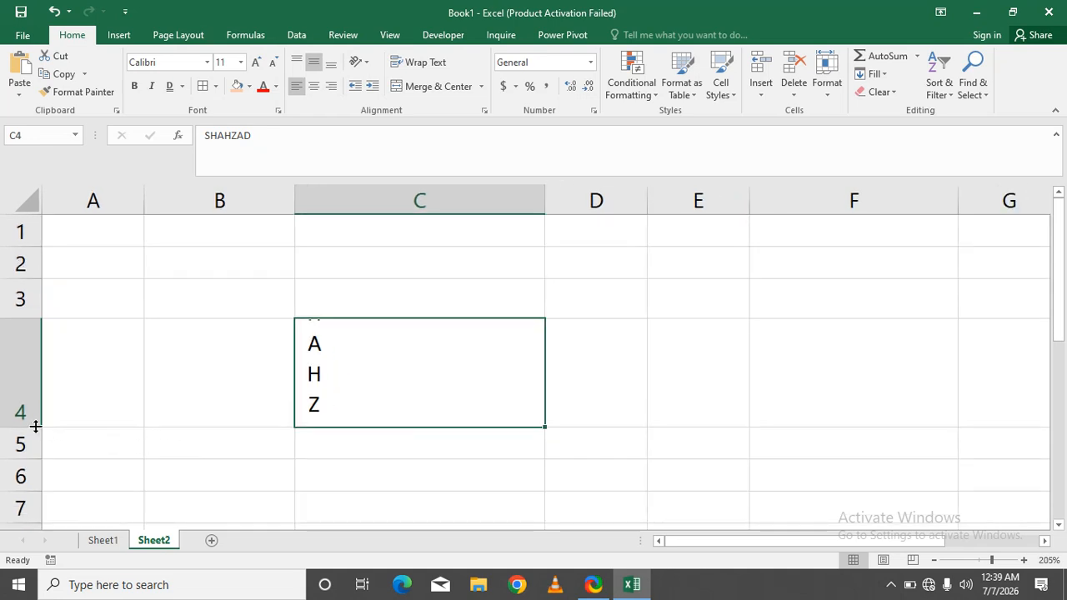
{"action": "left_click_drag", "start_coordinate": [39, 427], "coordinate": [30, 485]}
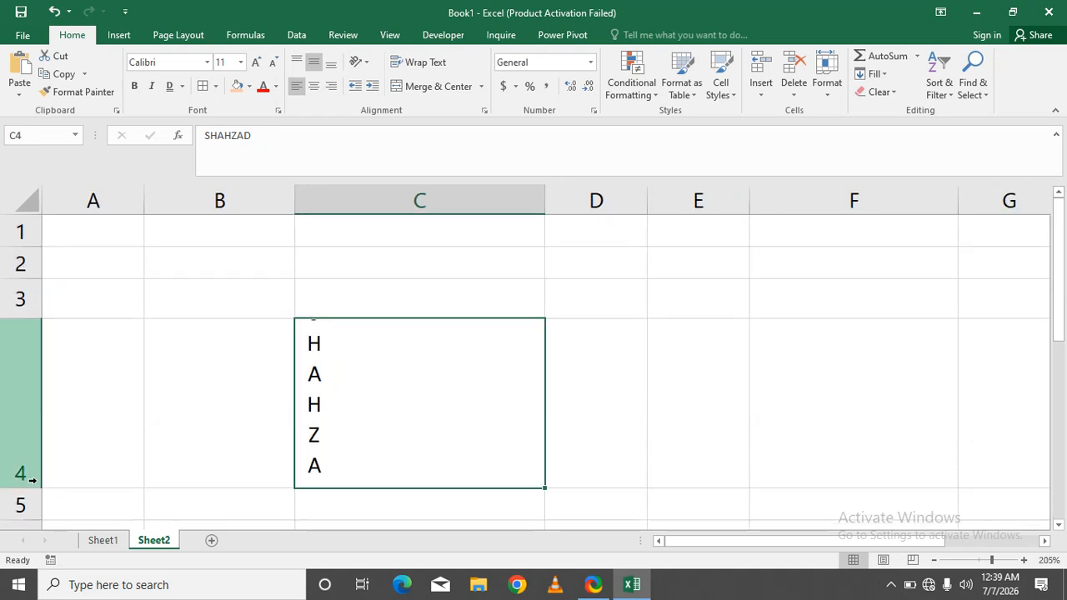
{"action": "scroll", "coordinate": [53, 438], "scroll_direction": "down", "scroll_amount": 3, "text": "ctrl"}
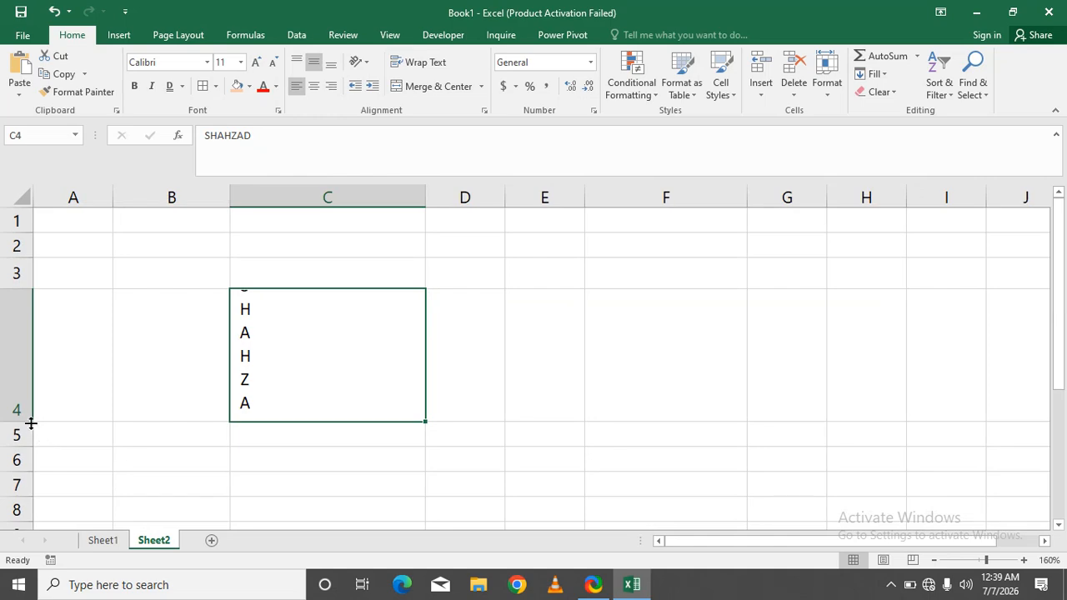
{"action": "left_click_drag", "start_coordinate": [31, 421], "coordinate": [25, 474]}
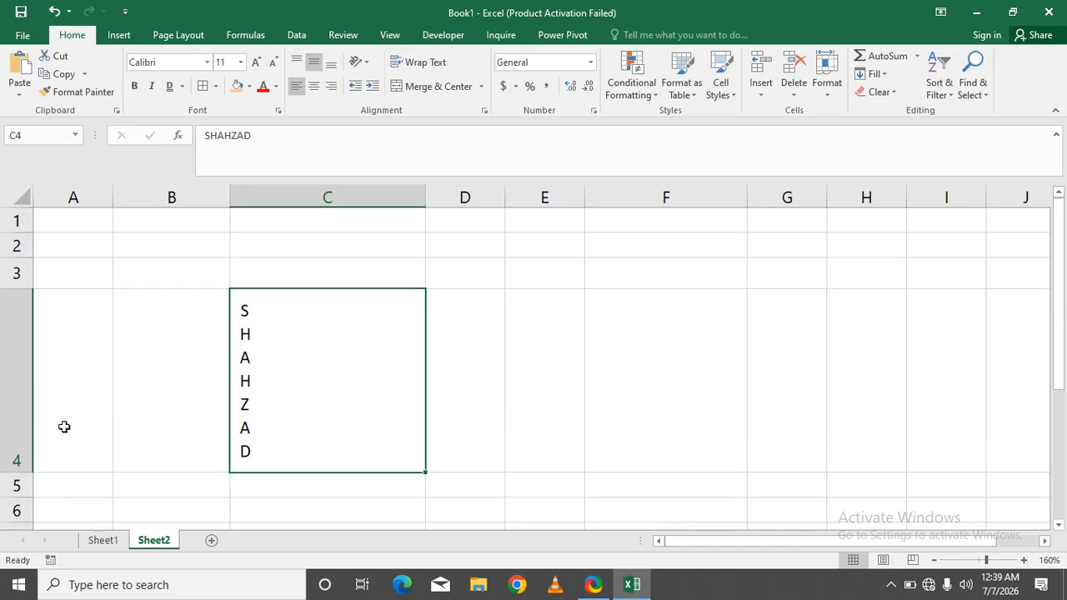
- Rotate the text in C4 down, and reset its orientation to 0 degrees in the cell alignment settings
{"action": "left_click", "coordinate": [360, 64]}
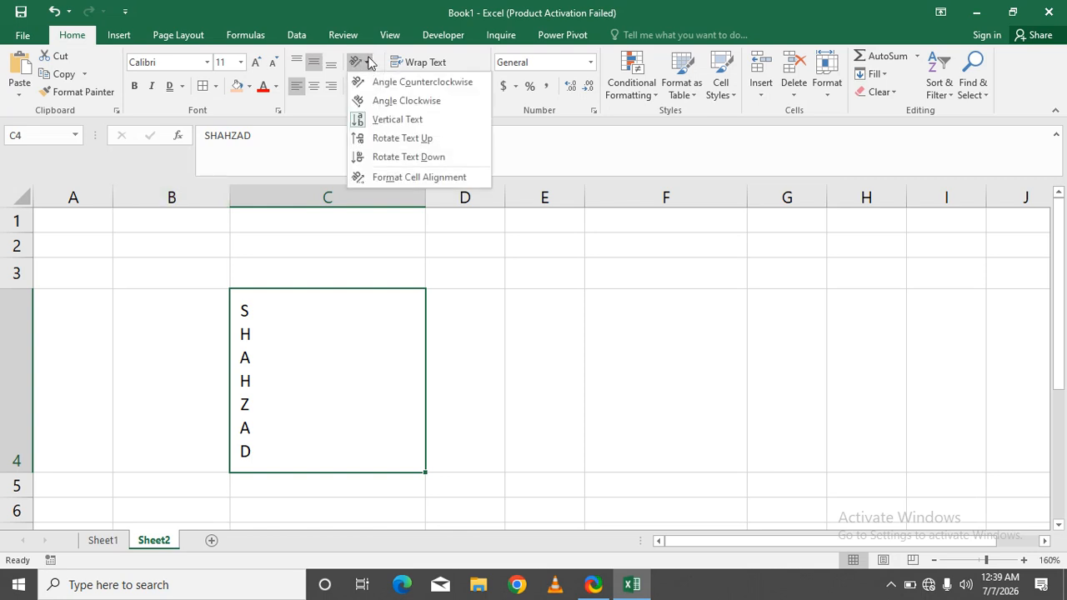
{"action": "left_click", "coordinate": [374, 158]}
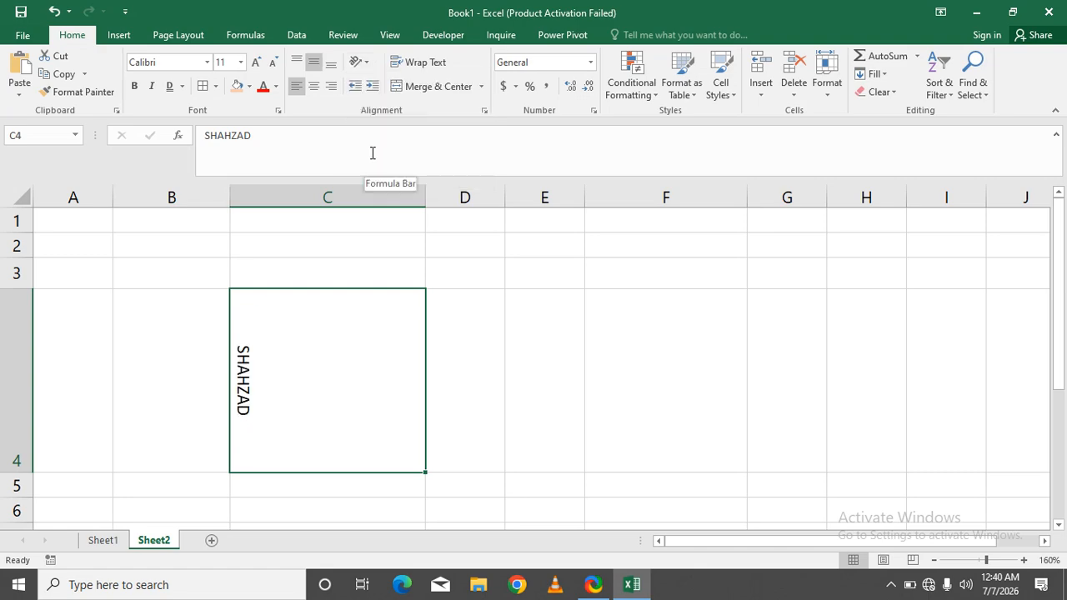
{"action": "left_click", "coordinate": [368, 67]}
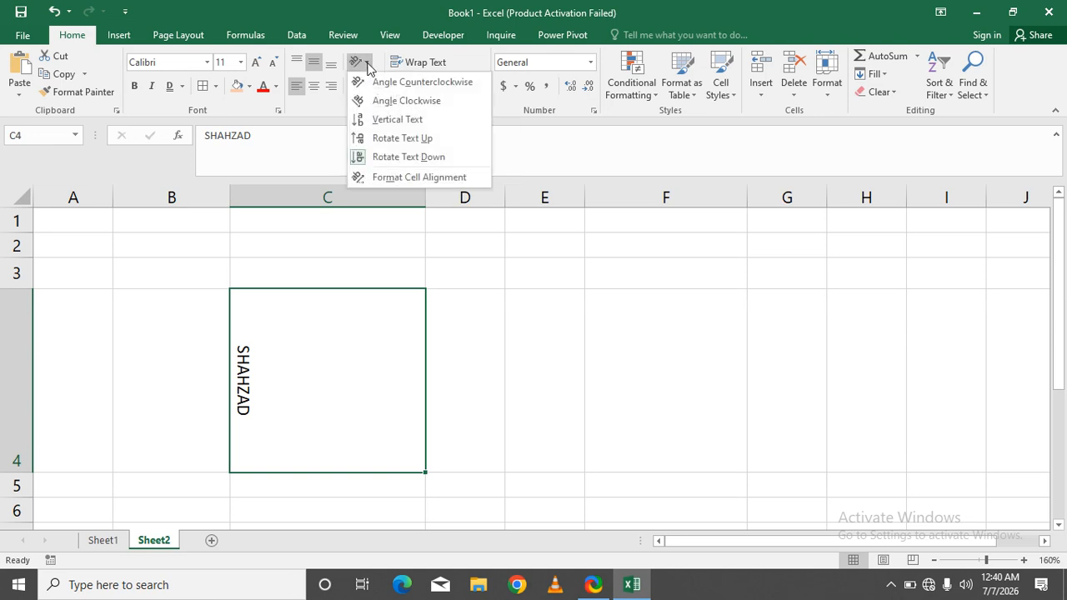
{"action": "left_click", "coordinate": [383, 178]}
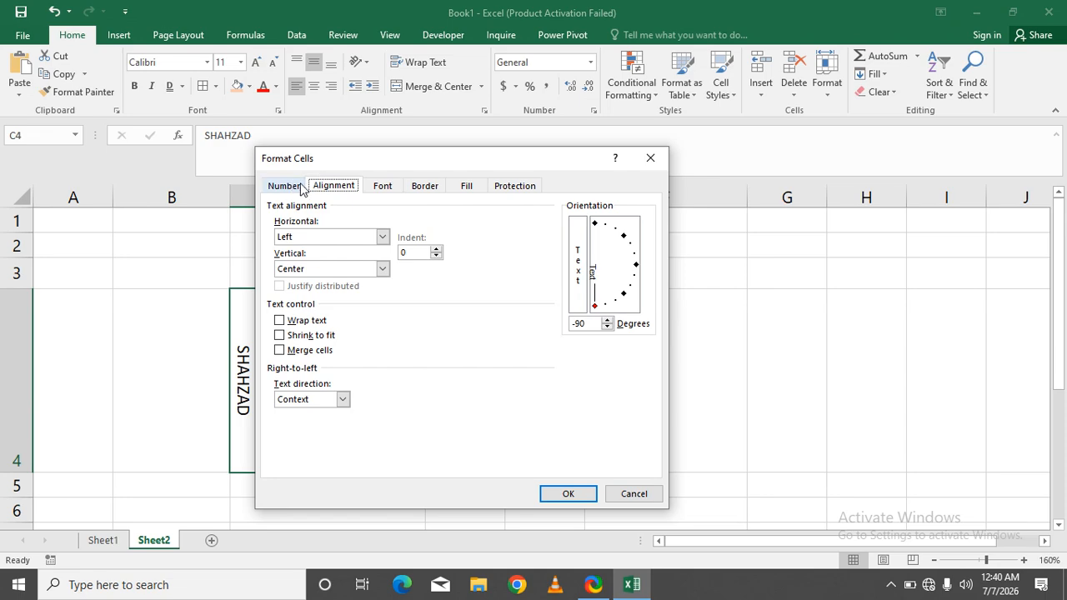
{"action": "left_click", "coordinate": [381, 188]}
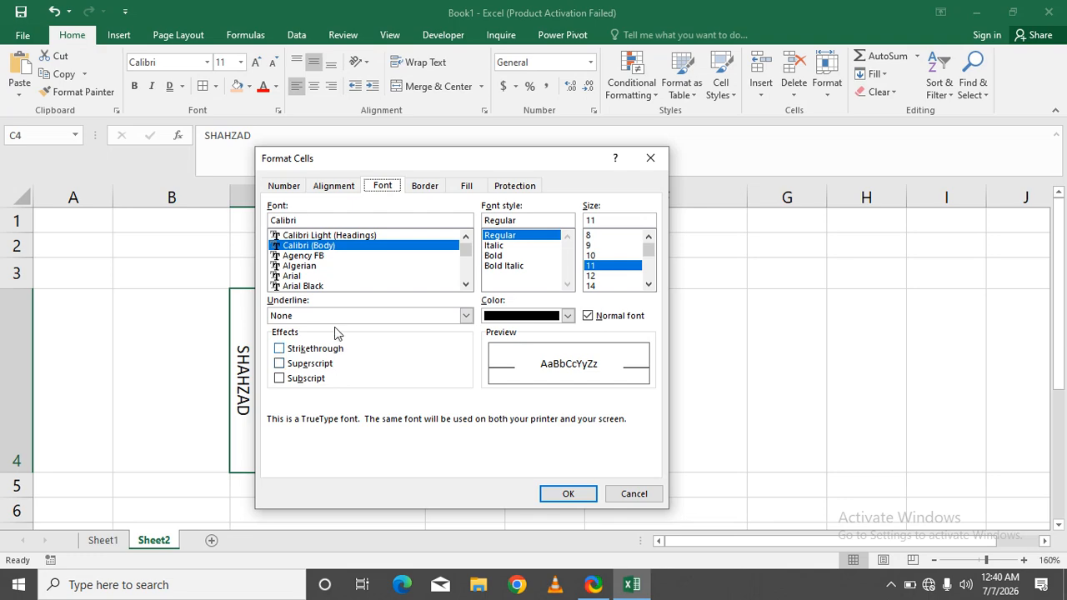
{"action": "left_click", "coordinate": [332, 187]}
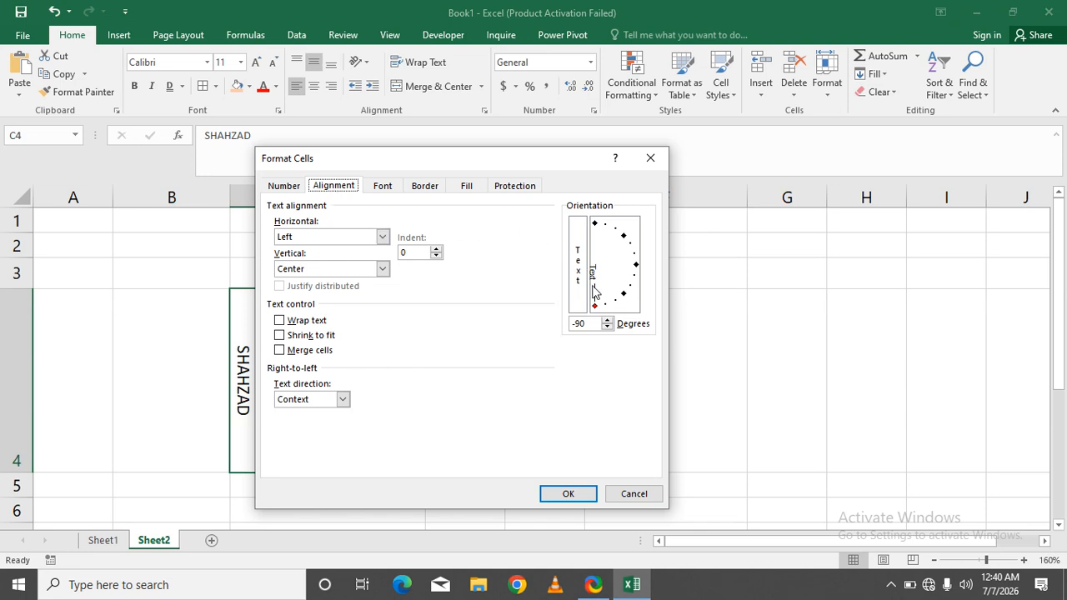
{"action": "left_click_drag", "start_coordinate": [595, 310], "coordinate": [635, 269]}
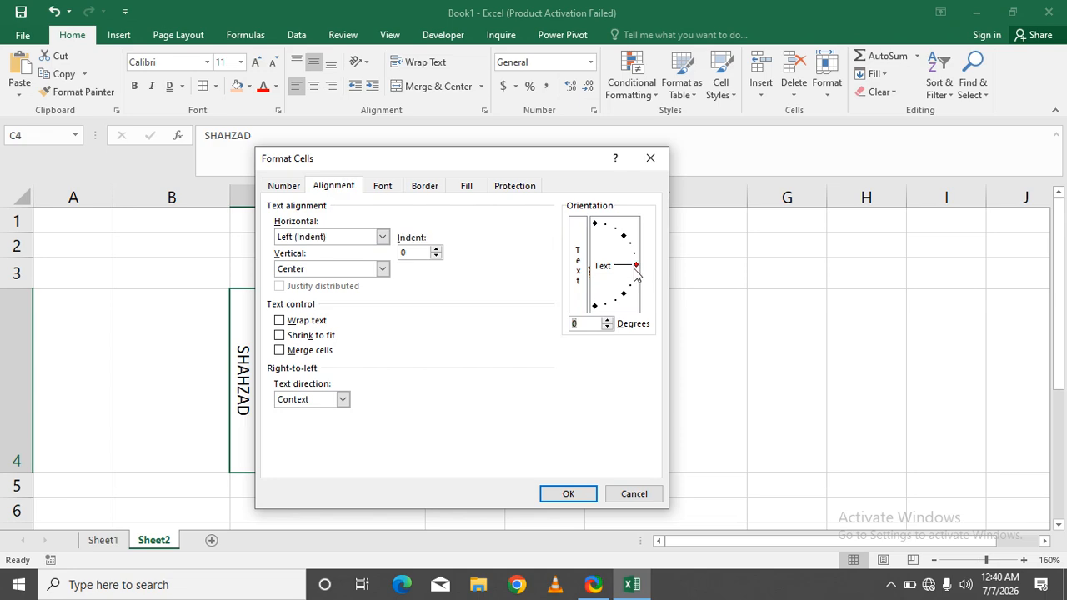
{"action": "left_click", "coordinate": [574, 493]}
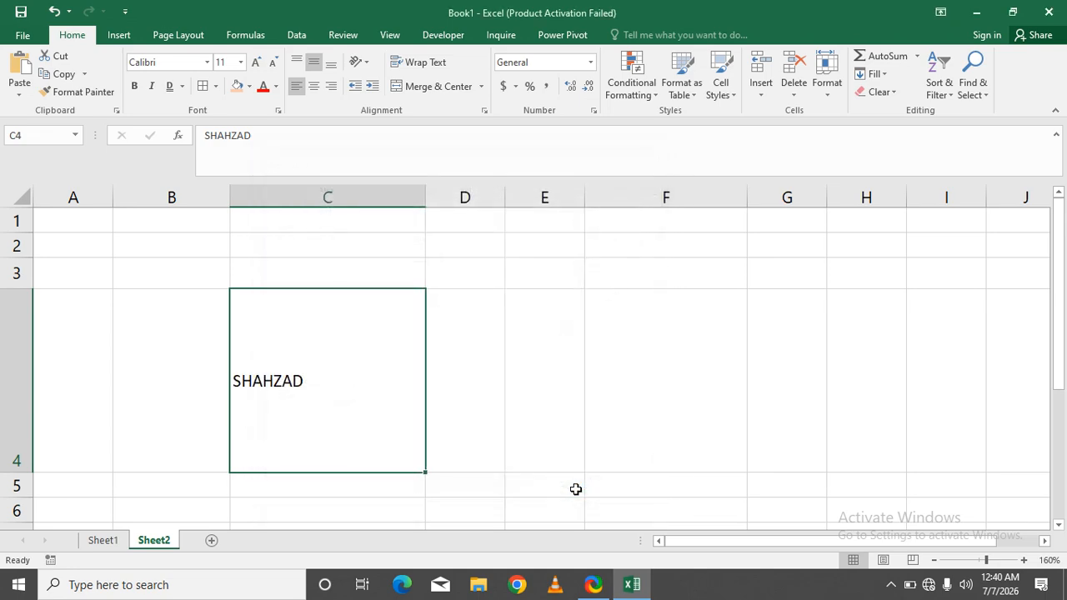
- Review the alignment settings of C4 in Format Cells and close them without making changes
{"action": "left_click", "coordinate": [487, 427]}
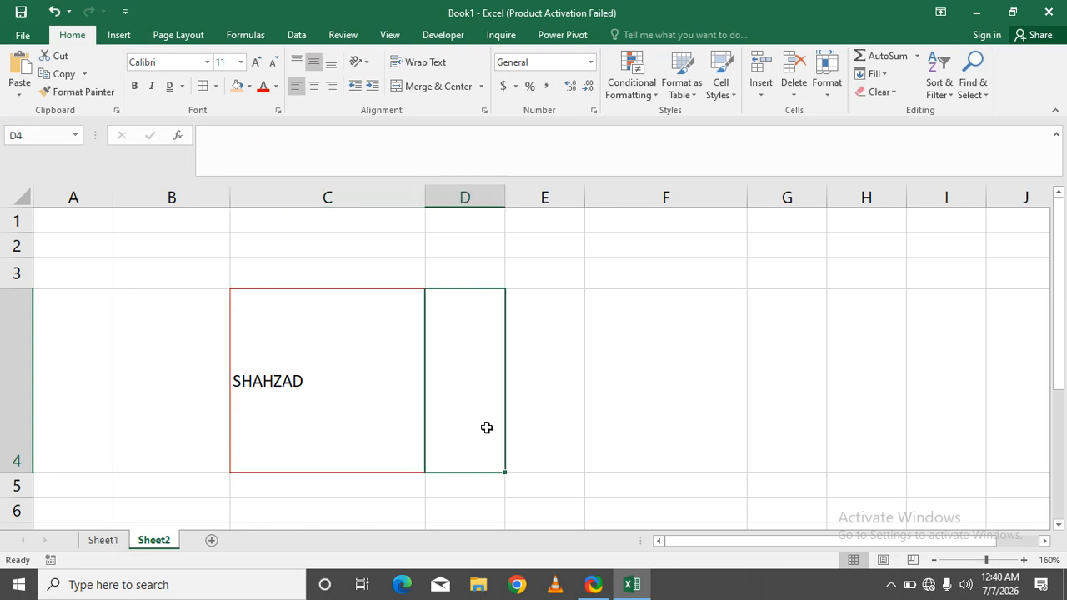
{"action": "left_click", "coordinate": [375, 417]}
{"action": "left_click", "coordinate": [457, 393]}
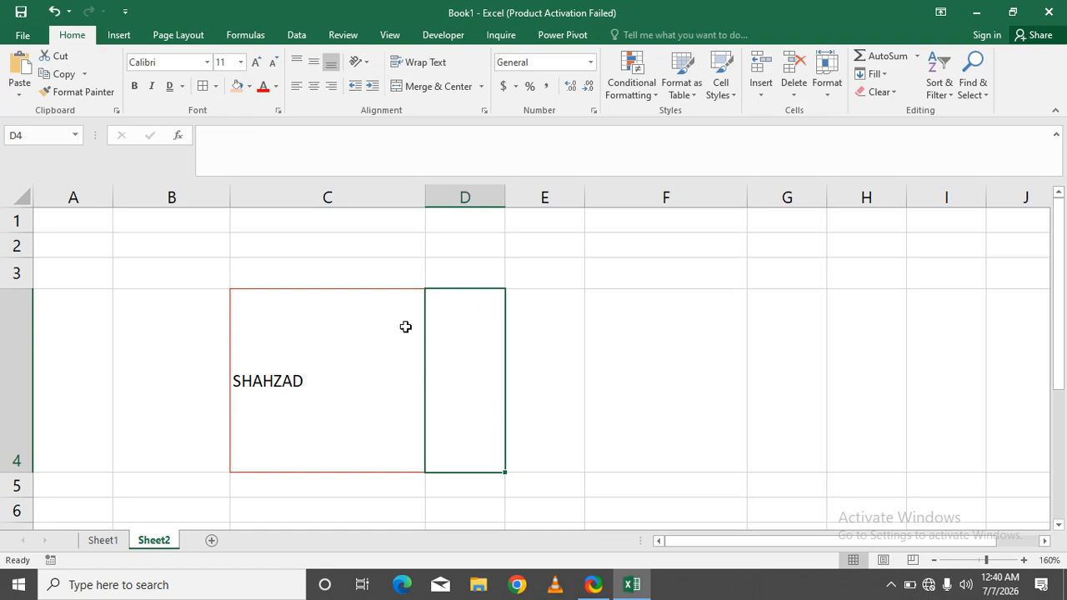
{"action": "left_click", "coordinate": [341, 380]}
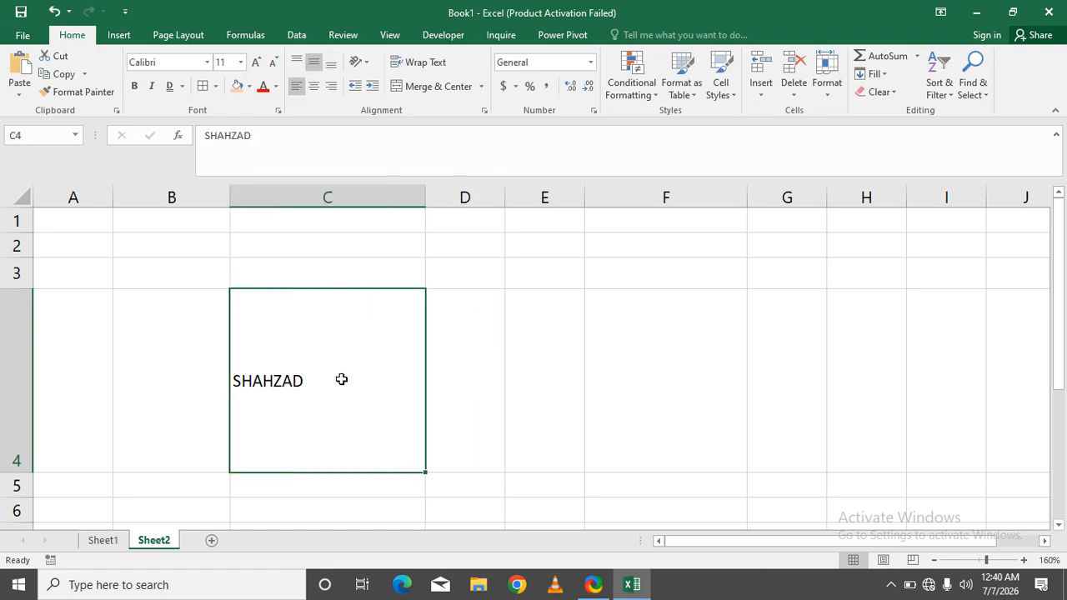
{"action": "key", "text": "ctrl+1"}
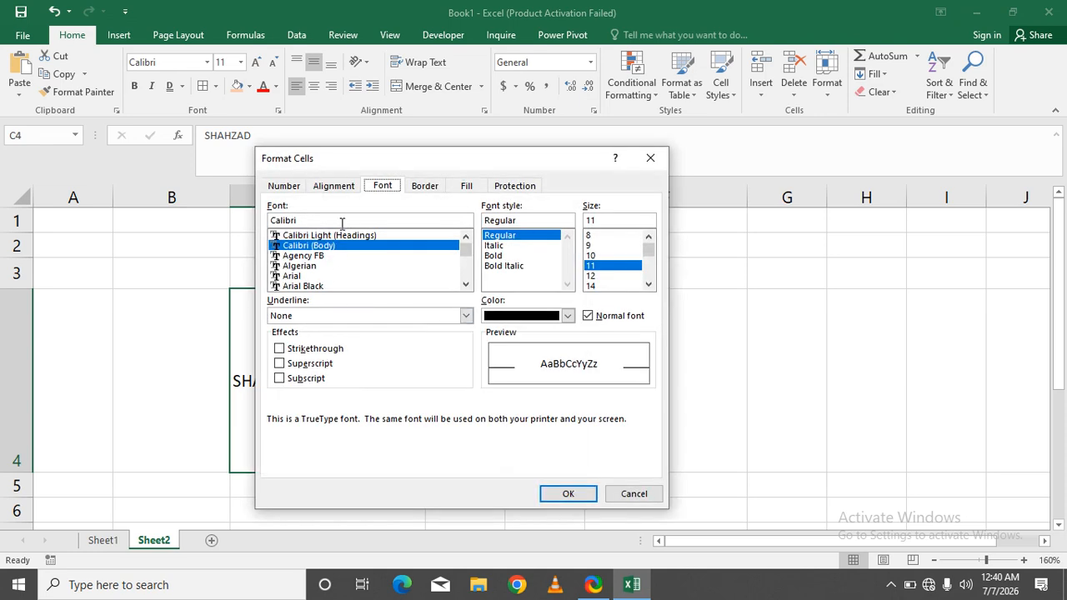
{"action": "left_click", "coordinate": [335, 188]}
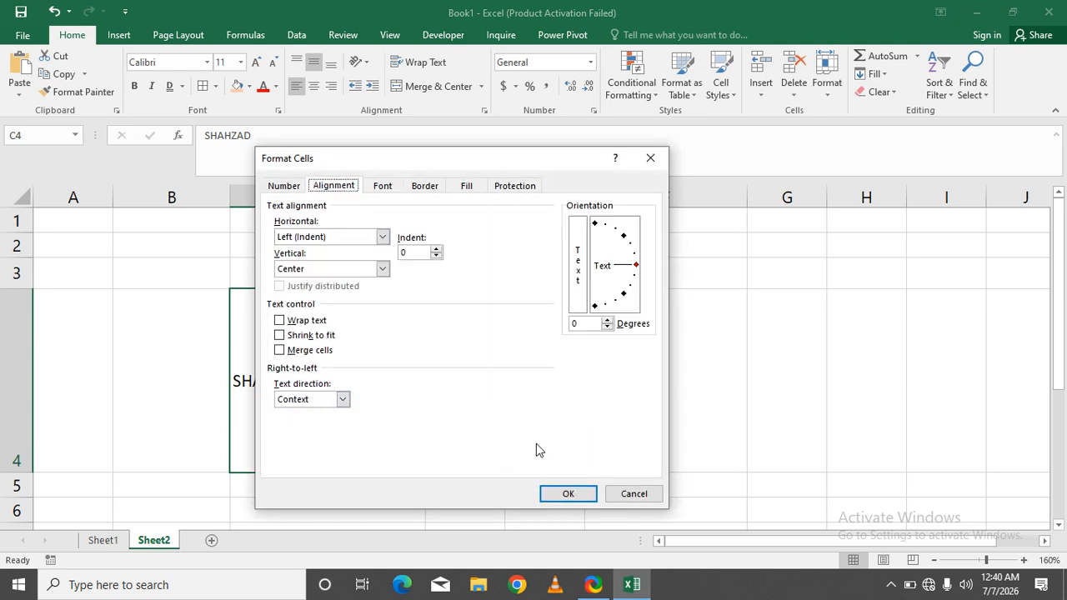
{"action": "left_click", "coordinate": [631, 493]}
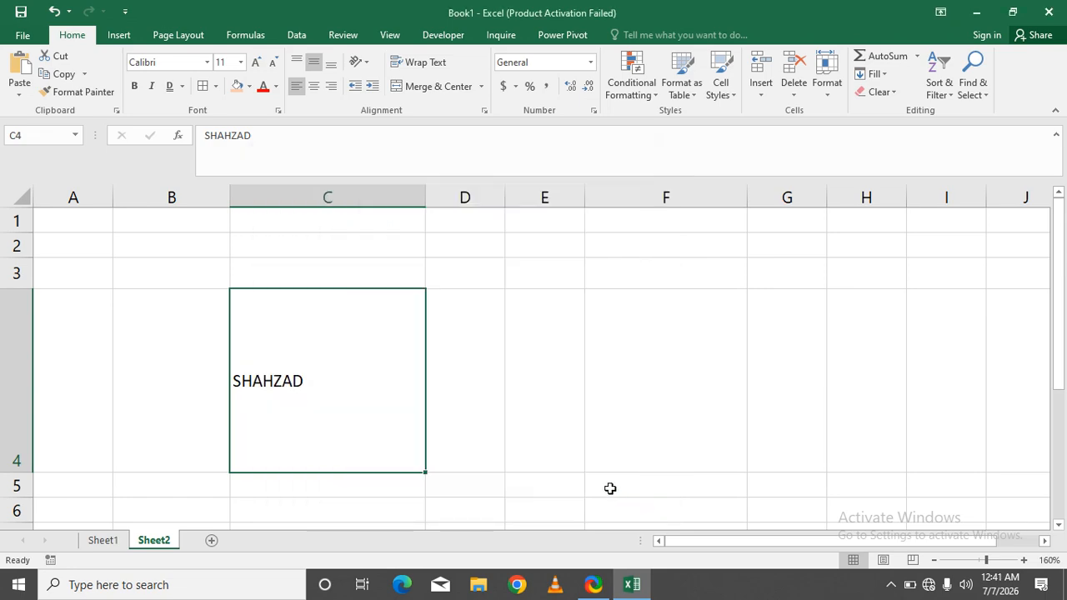
{"action": "left_click", "coordinate": [567, 443]}
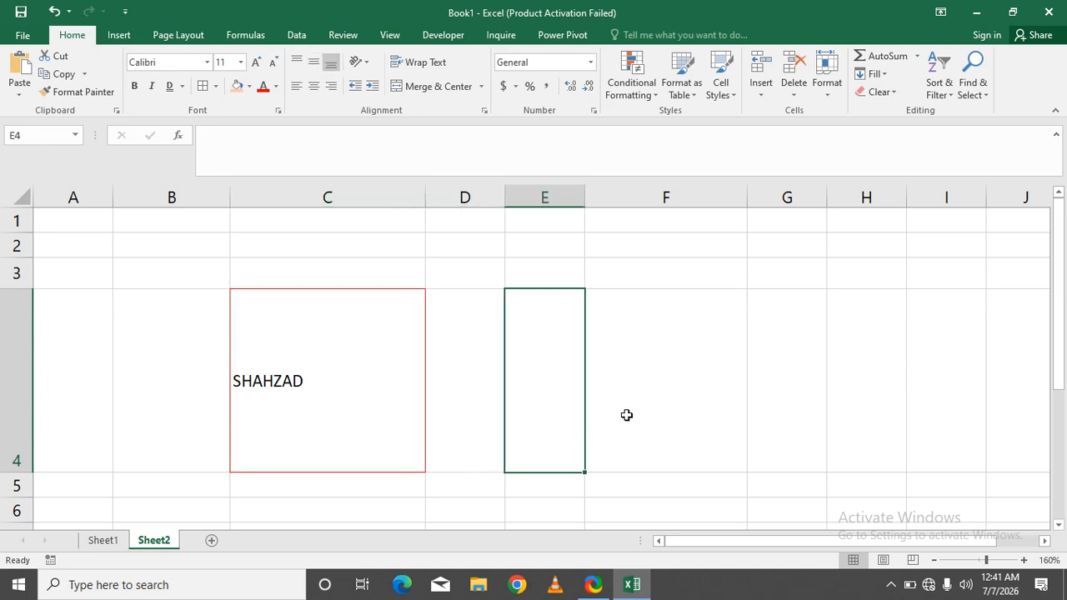
{"action": "scroll", "coordinate": [621, 424], "scroll_direction": "down", "scroll_amount": 2}
{"action": "scroll", "coordinate": [562, 434], "scroll_direction": "down", "scroll_amount": 1}
{"action": "scroll", "coordinate": [520, 419], "scroll_direction": "up", "scroll_amount": 6, "text": "ctrl"}
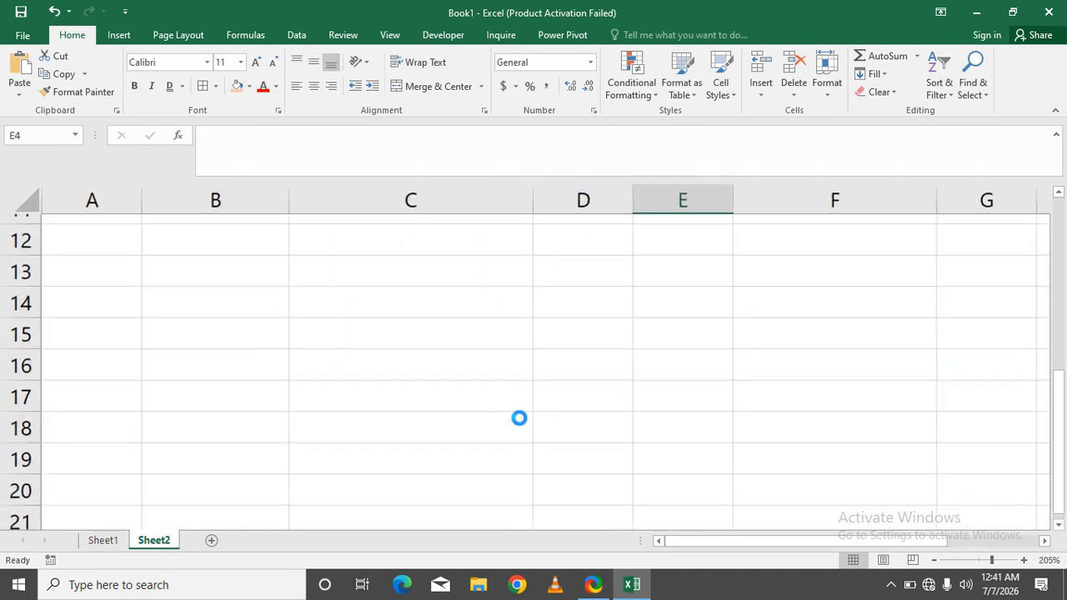
{"action": "scroll", "coordinate": [519, 417], "scroll_direction": "up", "scroll_amount": 8, "text": "ctrl"}
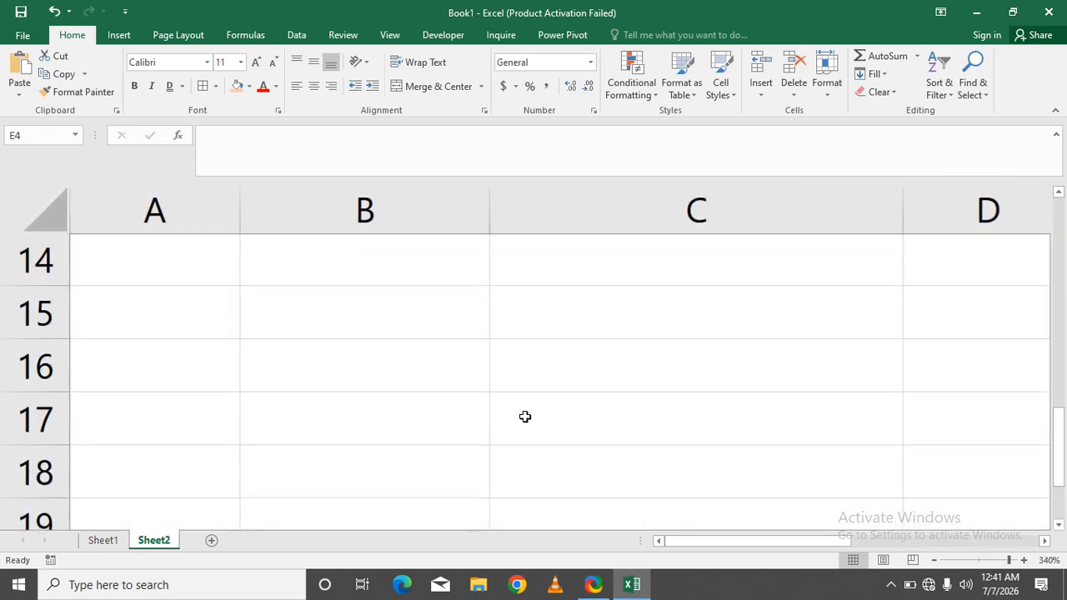
{"action": "left_click", "coordinate": [574, 421]}
{"action": "left_click_drag", "start_coordinate": [392, 310], "coordinate": [596, 355]}
{"action": "left_click", "coordinate": [512, 354]}
{"action": "left_click", "coordinate": [415, 304]}
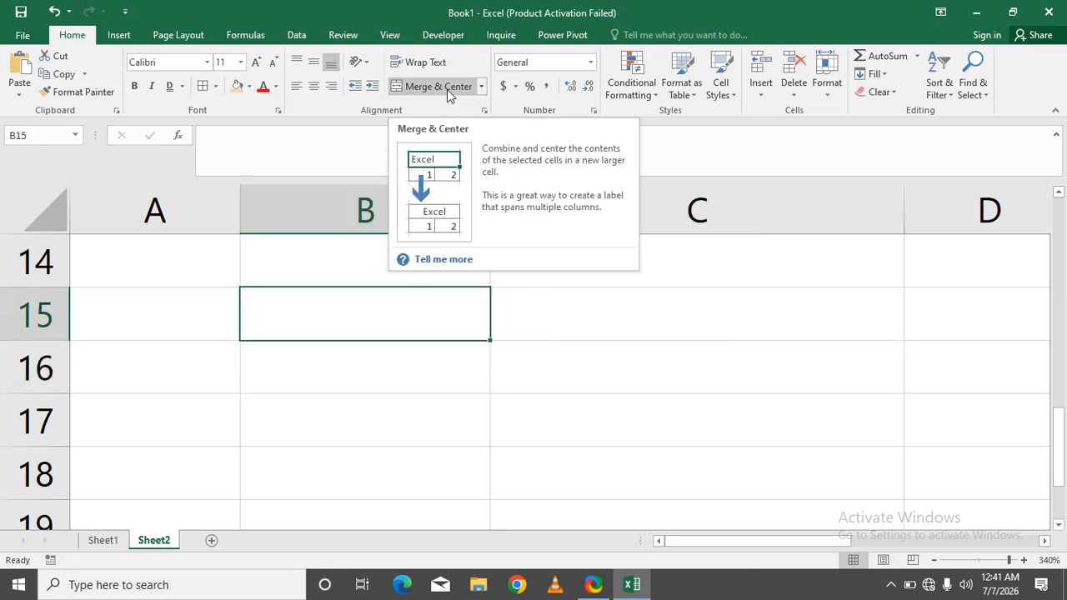
- Append the word PRACTICAL after the name in C4, separated by a space
{"action": "scroll", "coordinate": [440, 281], "scroll_direction": "up", "scroll_amount": 5}
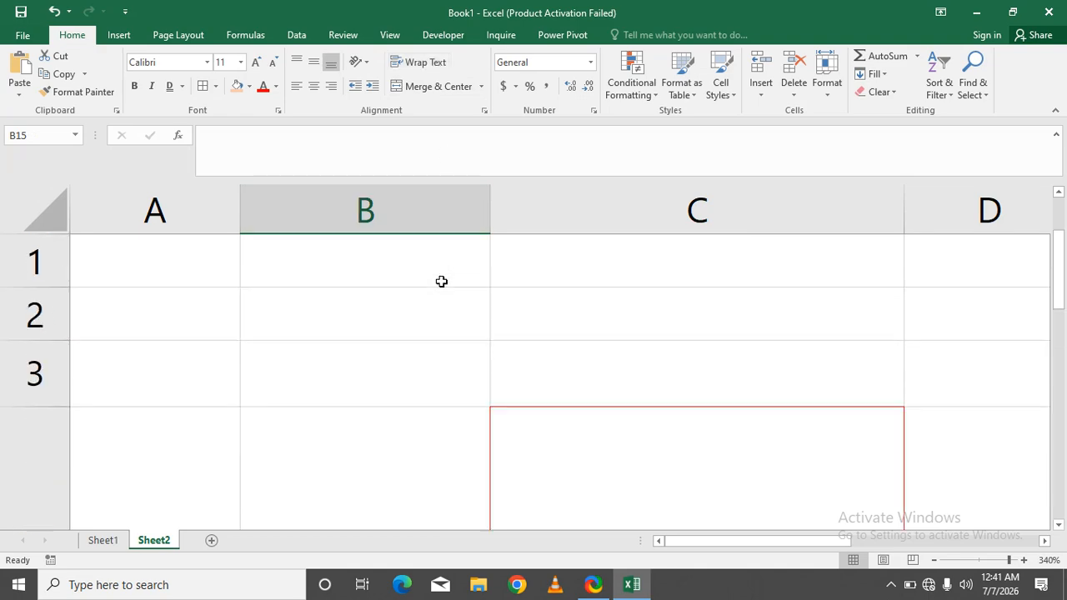
{"action": "scroll", "coordinate": [461, 353], "scroll_direction": "down", "scroll_amount": 2}
{"action": "scroll", "coordinate": [476, 370], "scroll_direction": "down", "scroll_amount": 2, "text": "ctrl"}
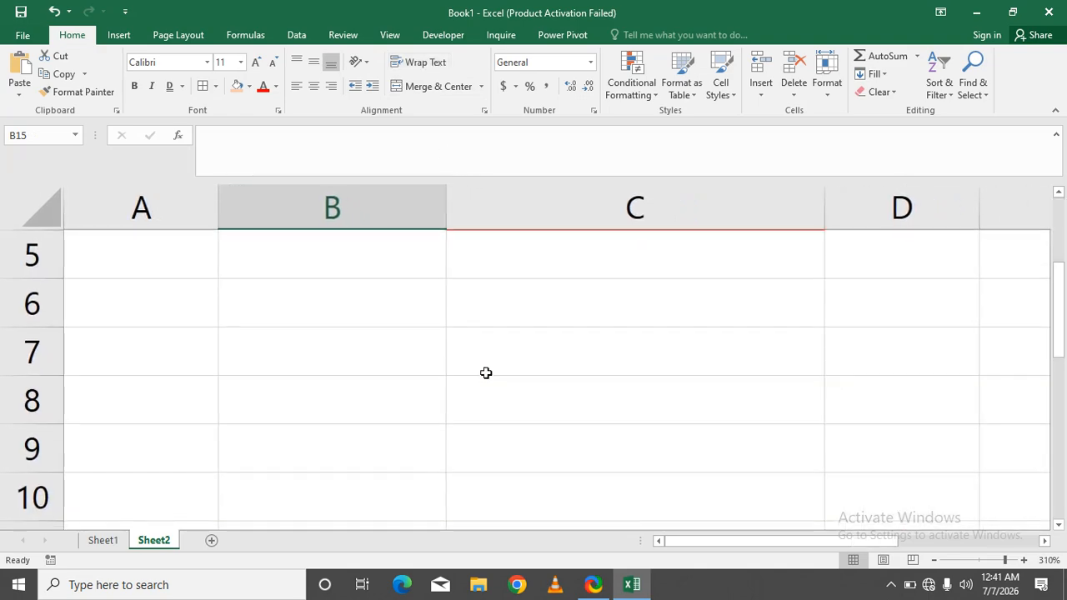
{"action": "scroll", "coordinate": [487, 370], "scroll_direction": "up", "scroll_amount": 2}
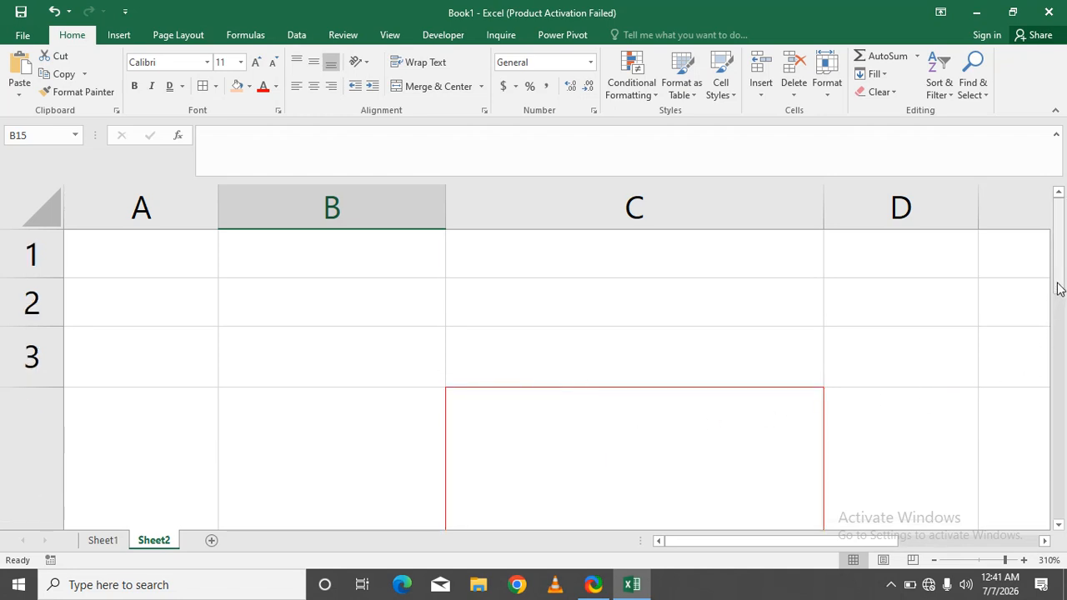
{"action": "left_click_drag", "start_coordinate": [1060, 286], "coordinate": [1060, 335]}
{"action": "double_click", "coordinate": [643, 408]}
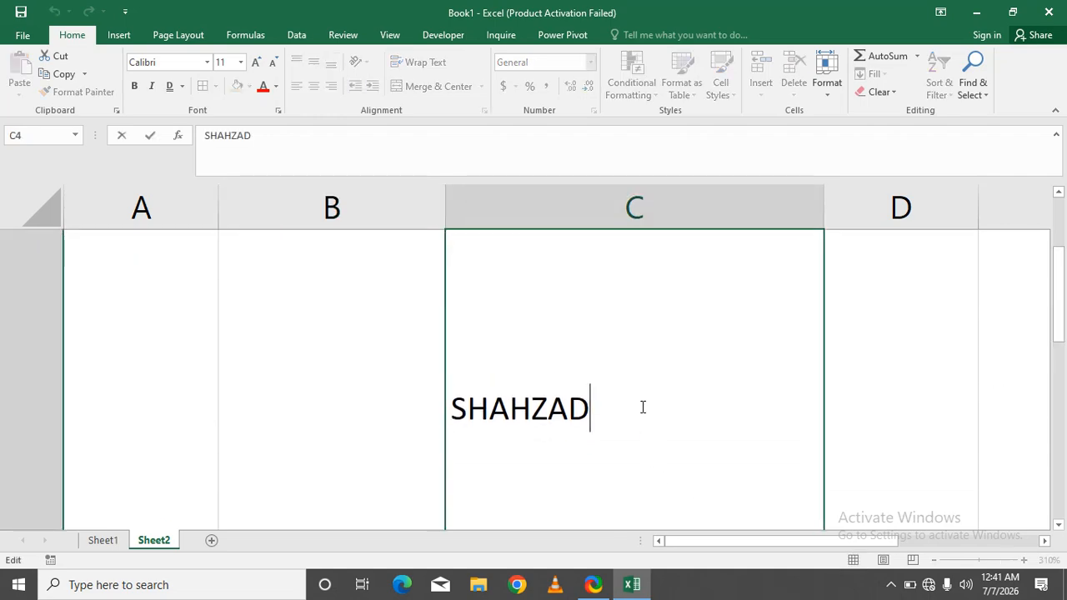
{"action": "type", "text": "PRACTICAL"}
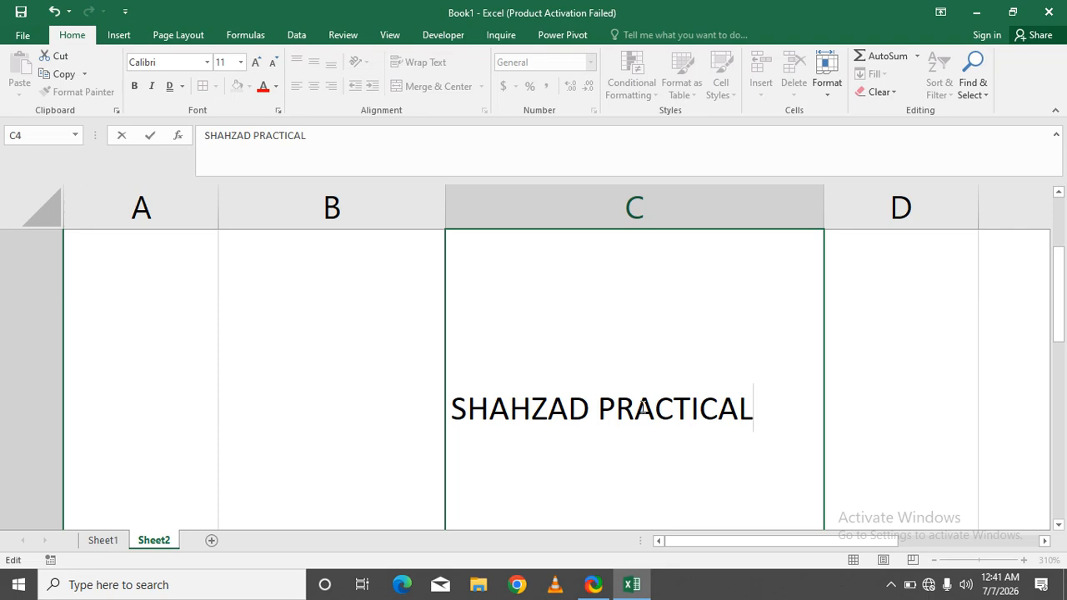
{"action": "left_click", "coordinate": [352, 384]}
- Turn on text wrapping for C4 and replace the cell's content with DFS
{"action": "left_click", "coordinate": [643, 362]}
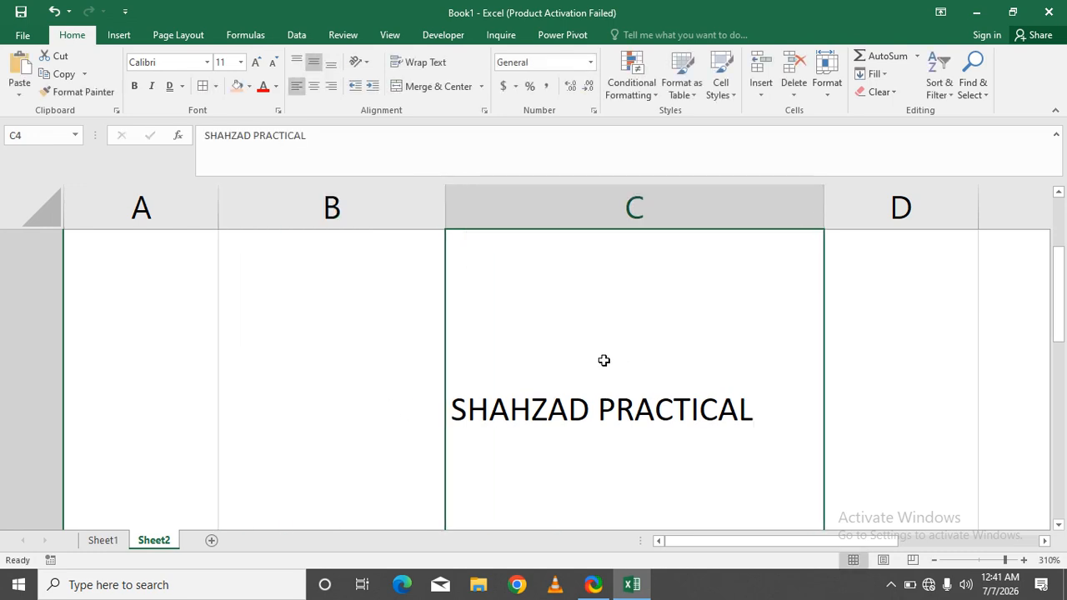
{"action": "left_click", "coordinate": [431, 67]}
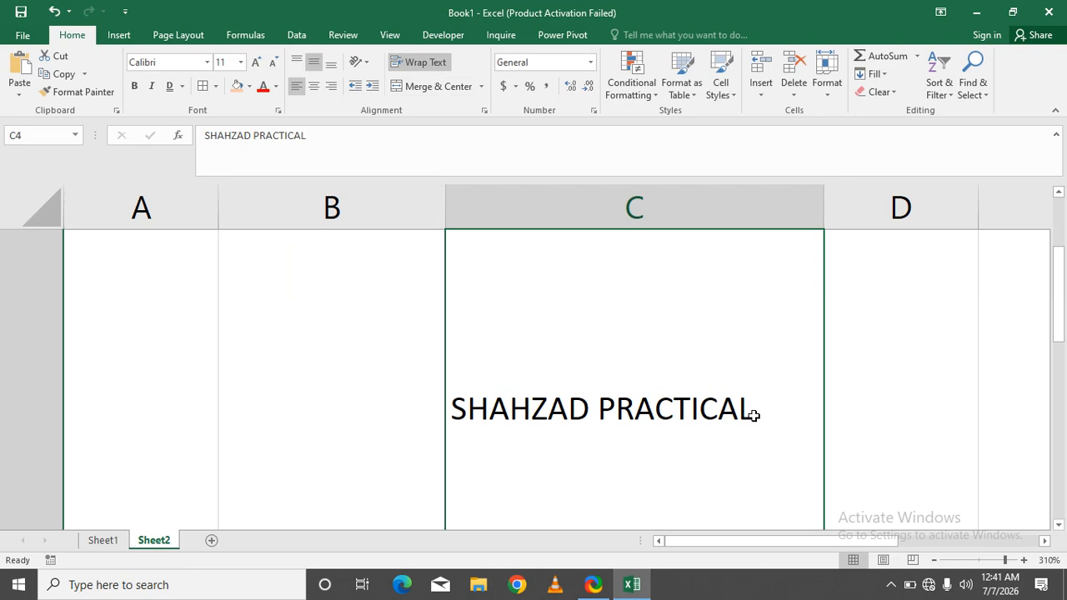
{"action": "type", "text": "DFS"}
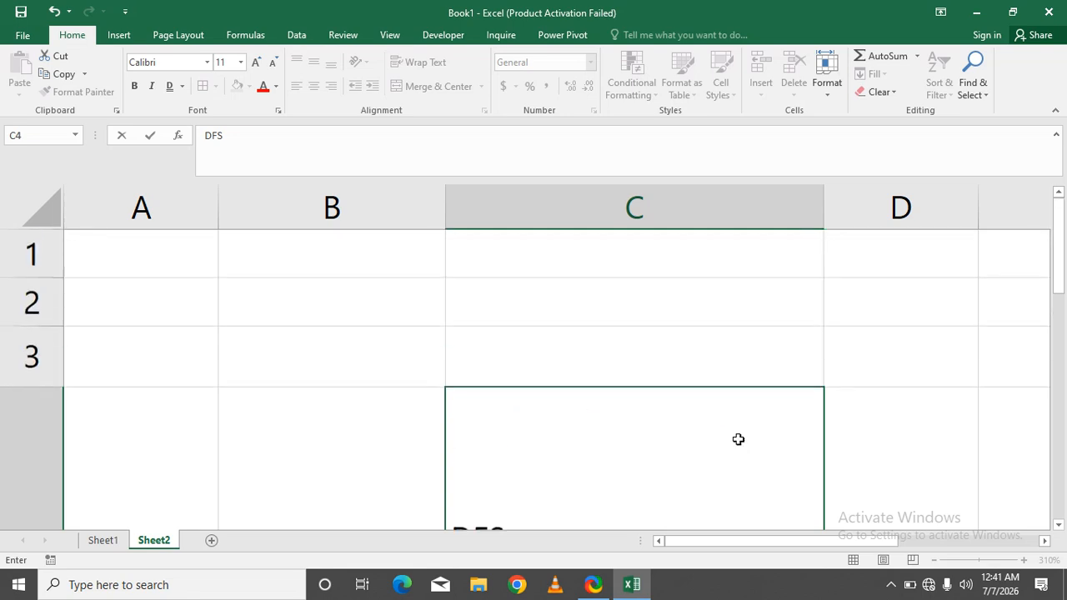
{"action": "scroll", "coordinate": [737, 442], "scroll_direction": "down", "scroll_amount": 3}
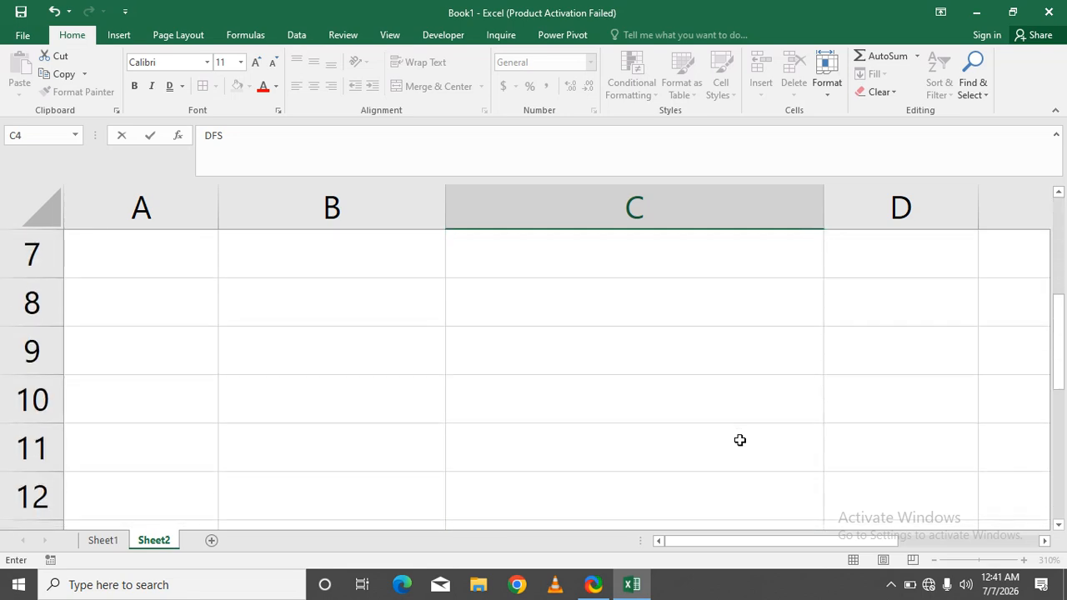
{"action": "left_click", "coordinate": [743, 429]}
- Turn on text wrapping for C8 and enter the name followed by the word PRACTICAL
{"action": "scroll", "coordinate": [749, 415], "scroll_direction": "down", "scroll_amount": 3, "text": "ctrl"}
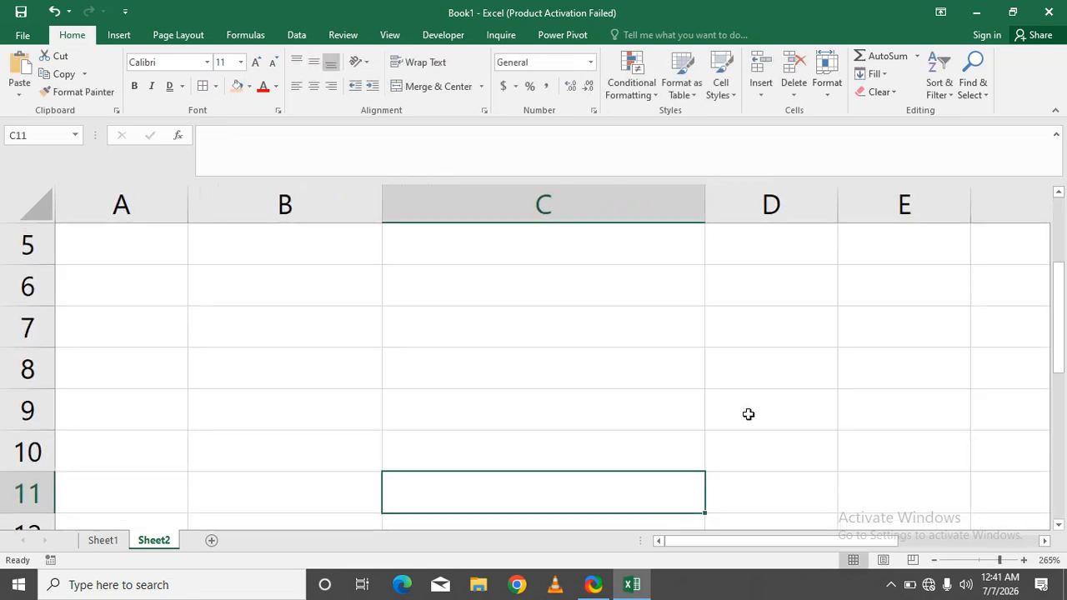
{"action": "left_click", "coordinate": [504, 365]}
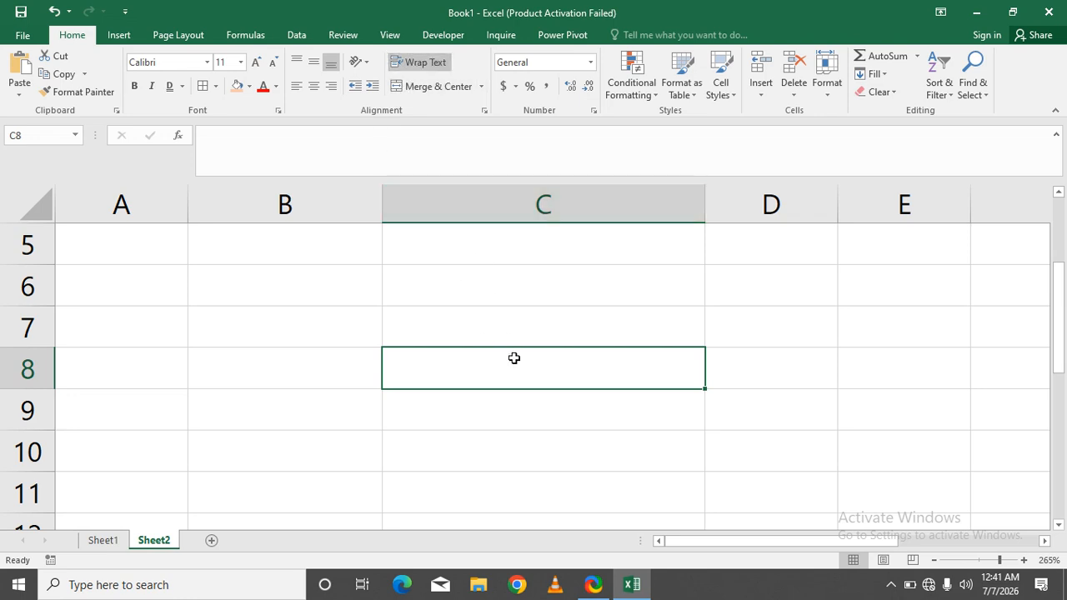
{"action": "type", "text": "SHAHZAD "}
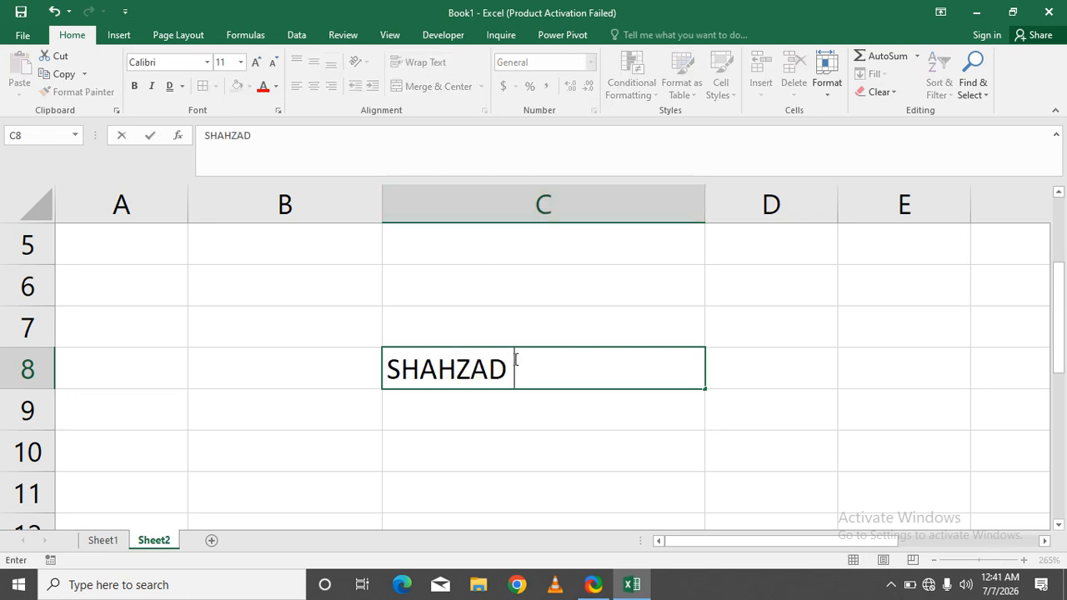
{"action": "type", "text": "PRACTICAL"}
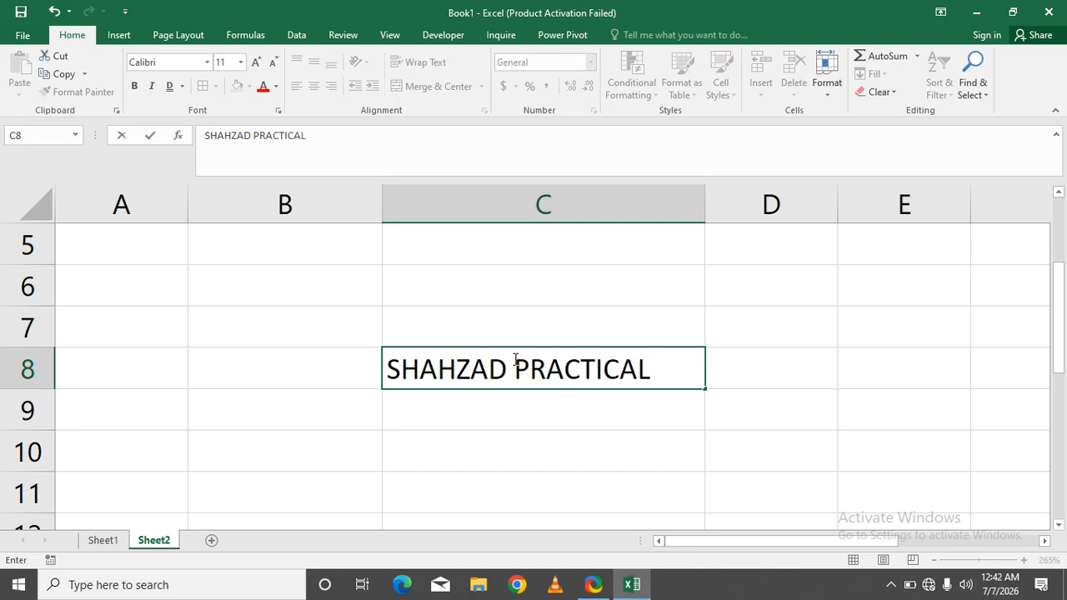
{"action": "key", "text": "Return"}
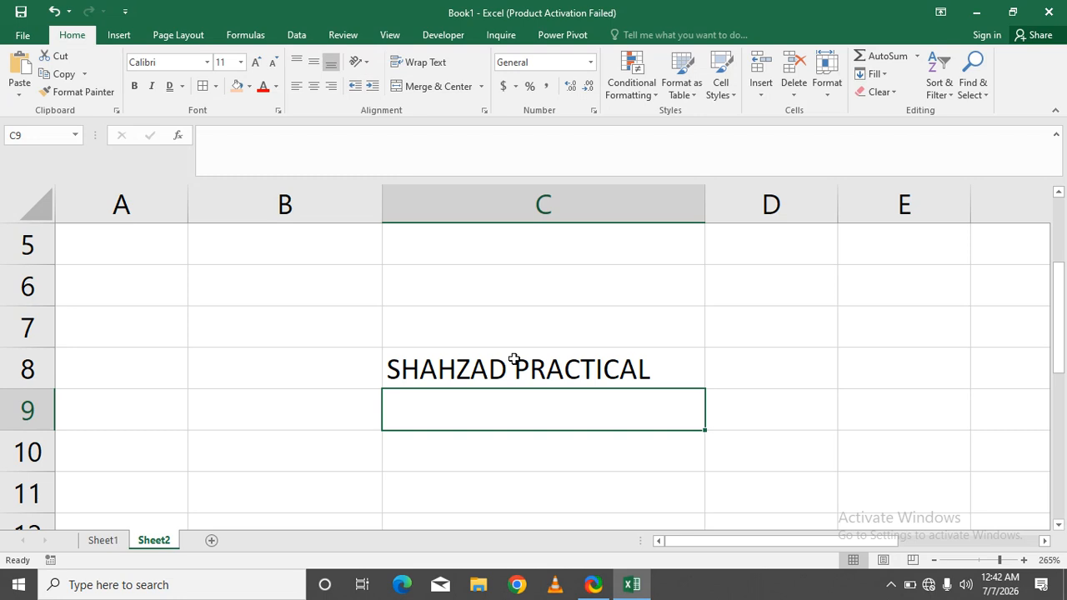
- Append CHANNEL KO SUBSCRIBE KARO to the text in C8 so it wraps within the cell
{"action": "key", "text": "Up"}
{"action": "key", "text": "F2"}
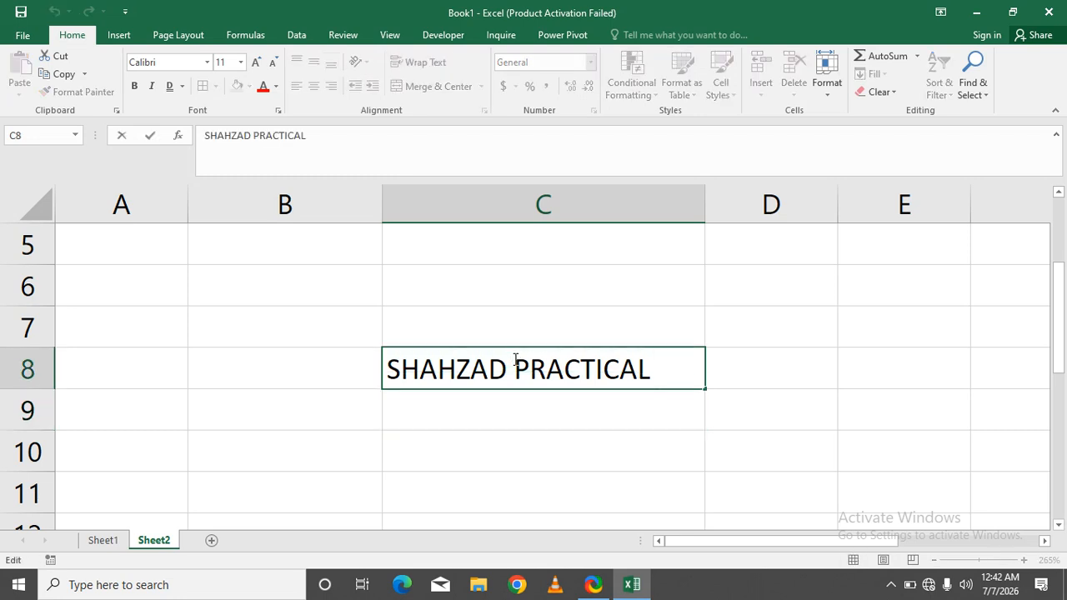
{"action": "type", "text": "DFSD"}
{"action": "key", "text": "BackSpace"}
{"action": "key", "text": "BackSpace"}
{"action": "key", "text": "BackSpace"}
{"action": "key", "text": "BackSpace"}
{"action": "key", "text": "BackSpace"}
{"action": "type", "text": "CHANNE"}
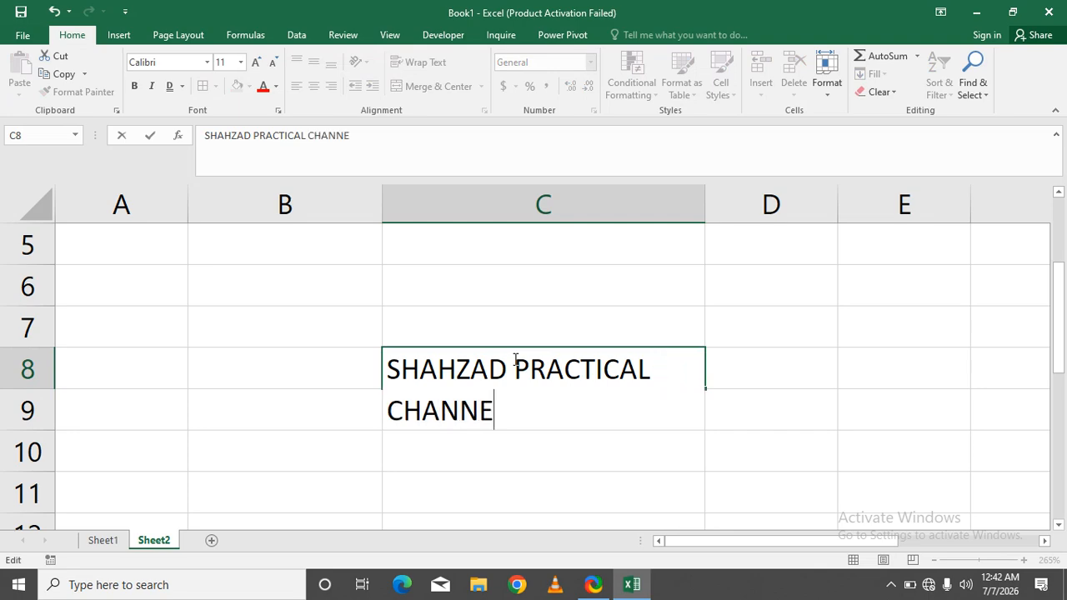
{"action": "type", "text": "L KO SUBSC"}
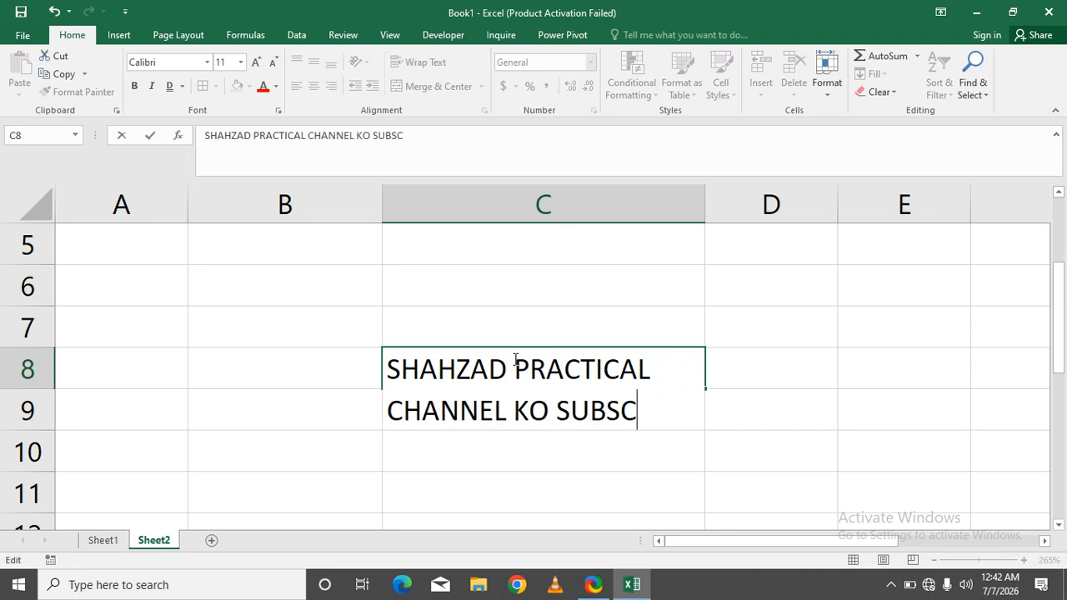
{"action": "type", "text": "RIBE KARO"}
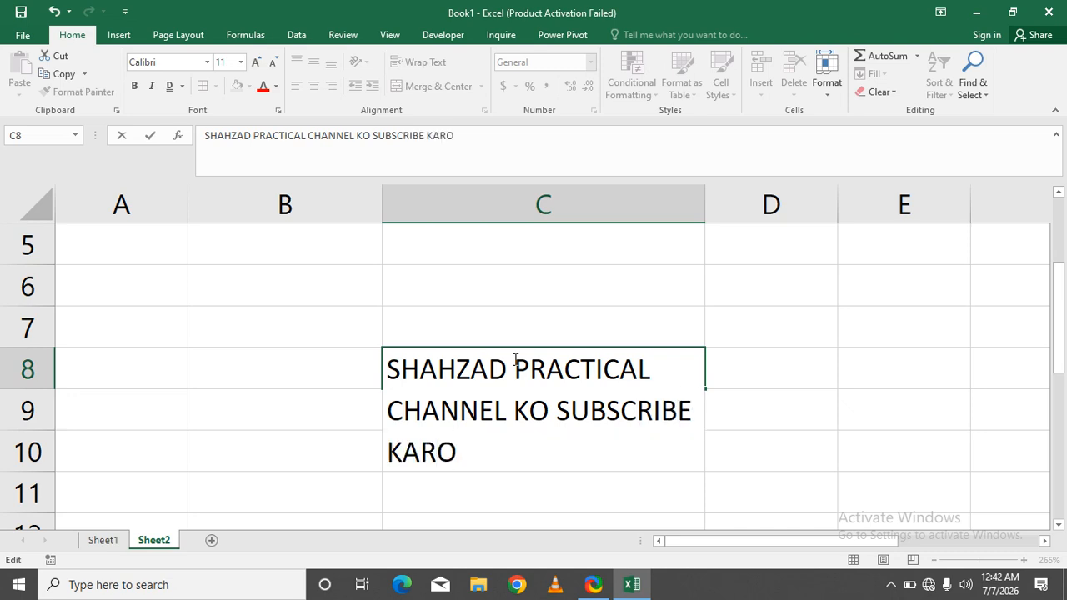
{"action": "key", "text": "Return"}
{"action": "left_click", "coordinate": [528, 408]}
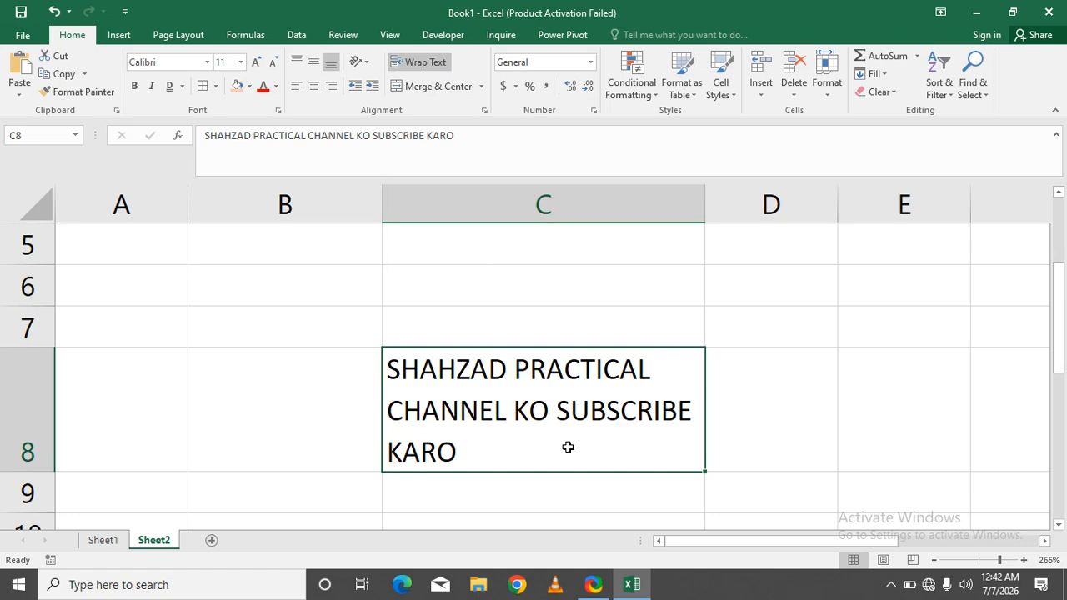
- Enter the name and PRACTICAL in B8, with SUBSCRIBE KARO after a manual line break in the same cell
{"action": "left_click", "coordinate": [282, 379]}
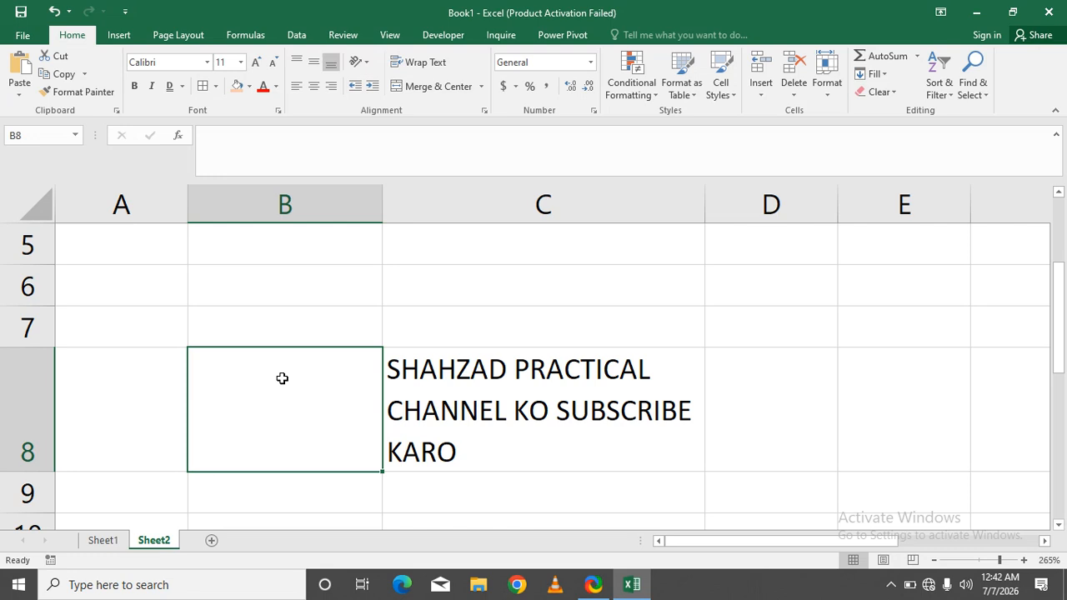
{"action": "type", "text": "SHAHZAD P"}
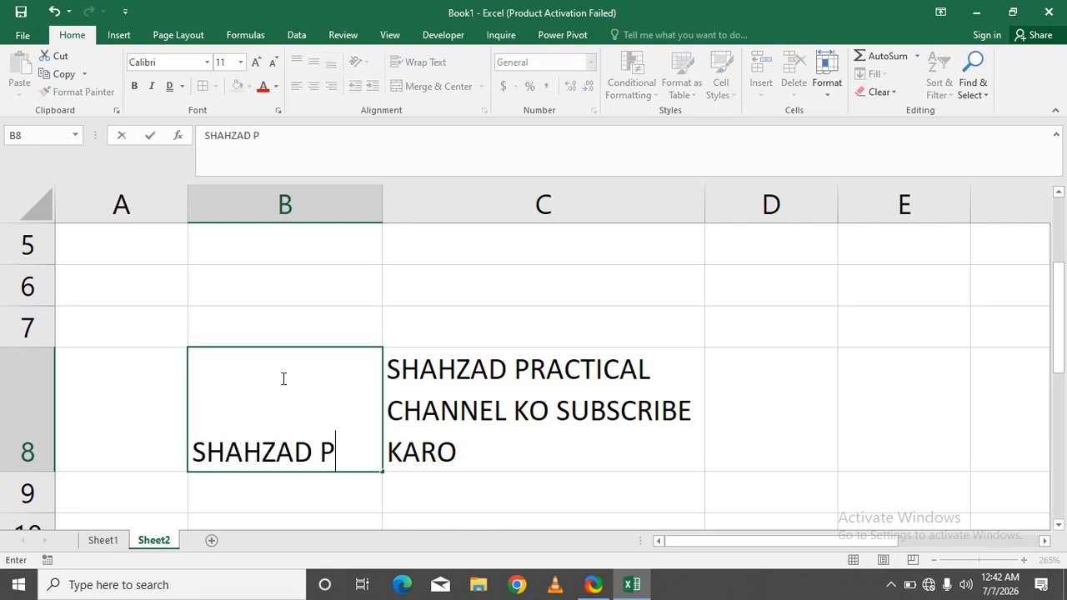
{"action": "type", "text": "RACTICAL"}
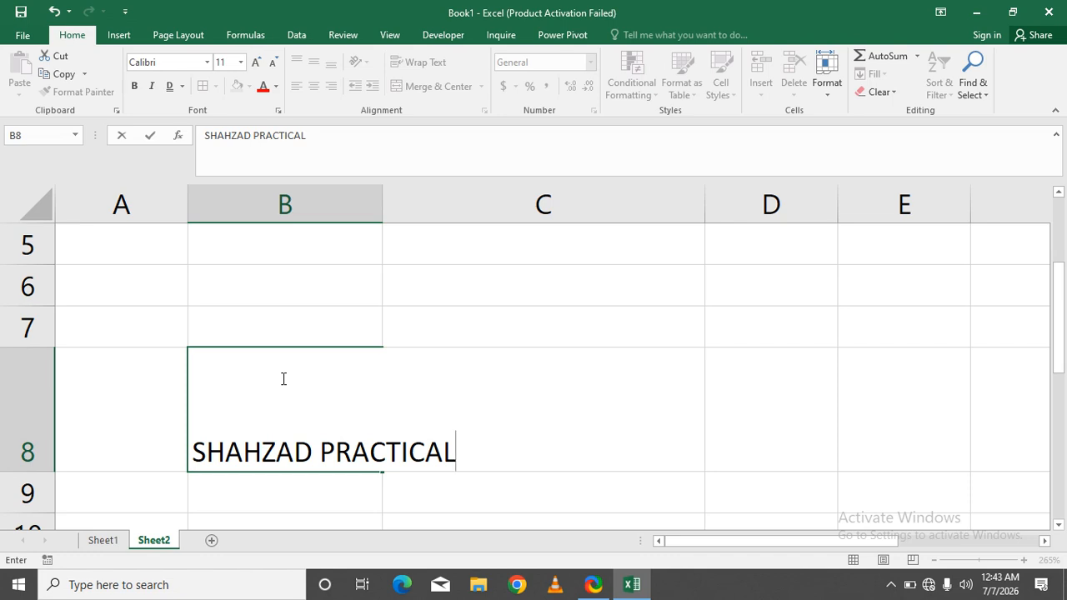
{"action": "key", "text": "alt+Return"}
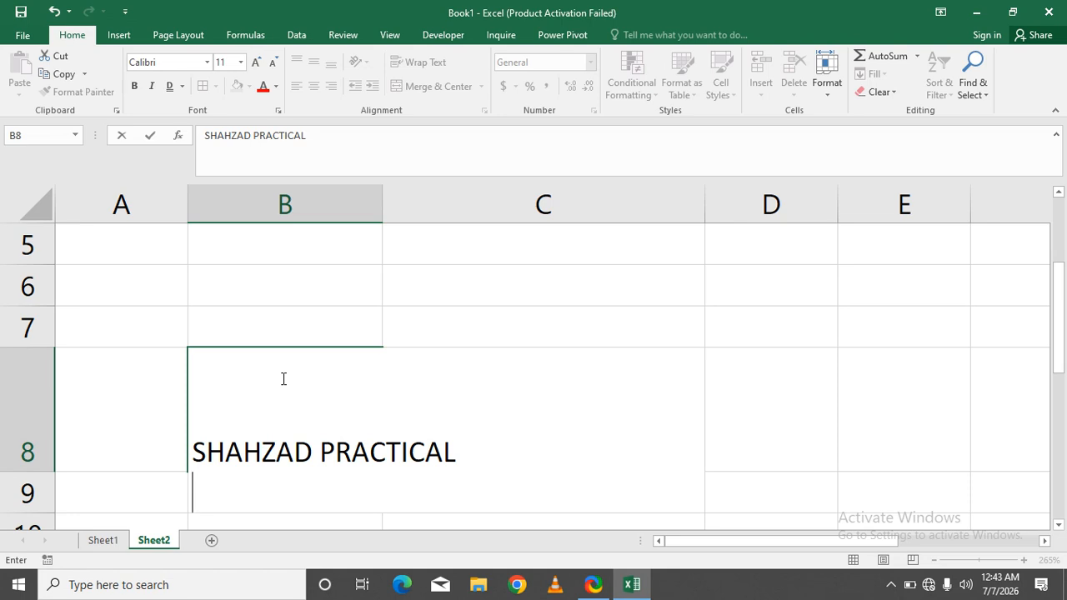
{"action": "type", "text": "SUBSCR"}
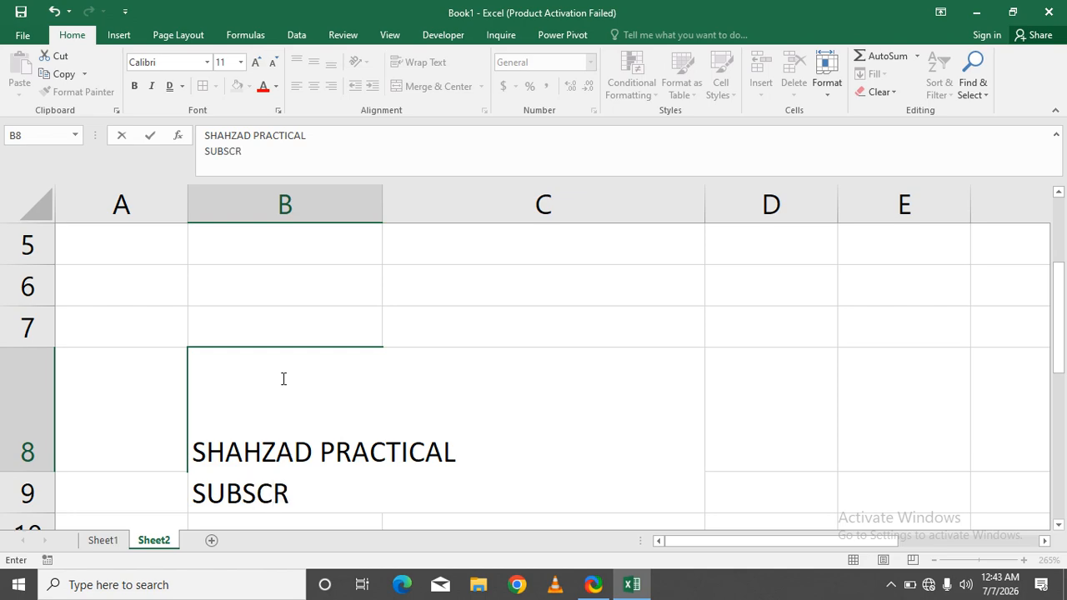
{"action": "key", "text": "BackSpace"}
{"action": "type", "text": "RIBE KARO"}
{"action": "key", "text": "Return"}
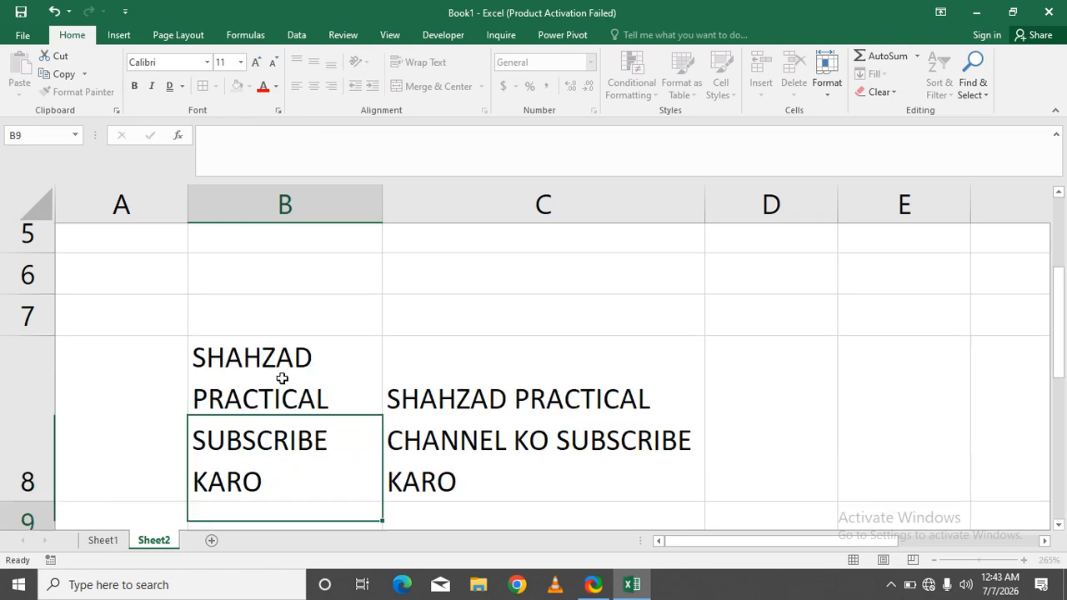
- Clear the contents of B8 and C8
{"action": "left_click_drag", "start_coordinate": [282, 378], "coordinate": [469, 379]}
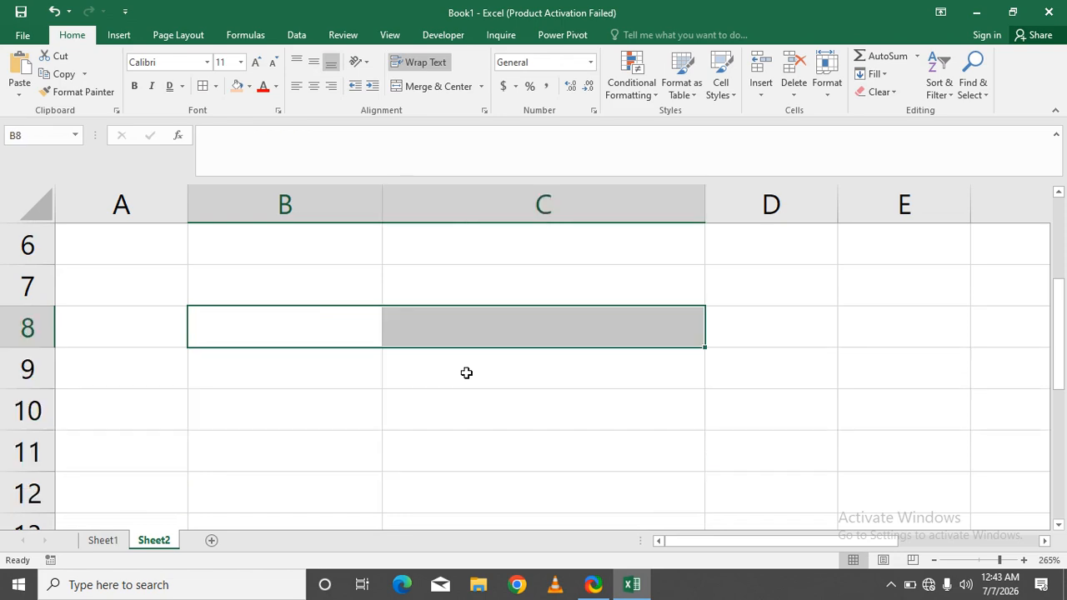
{"action": "key", "text": "Delete"}
{"action": "left_click", "coordinate": [401, 437]}
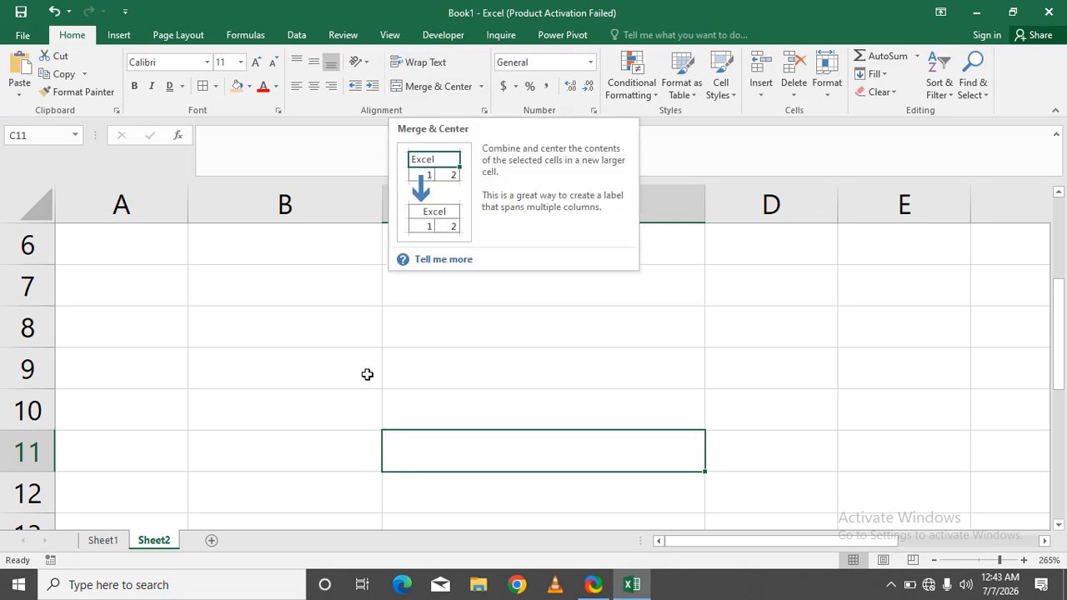
- Apply all borders to the range B7:C12 and change the border lines to black
{"action": "left_click", "coordinate": [354, 438]}
{"action": "left_click_drag", "start_coordinate": [253, 282], "coordinate": [589, 482]}
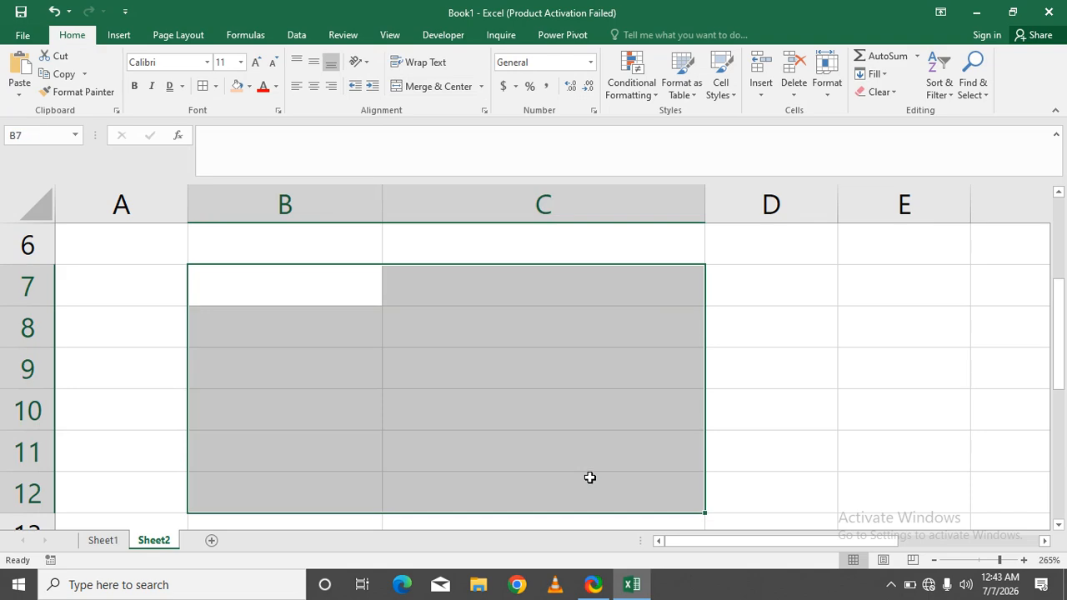
{"action": "left_click", "coordinate": [204, 87]}
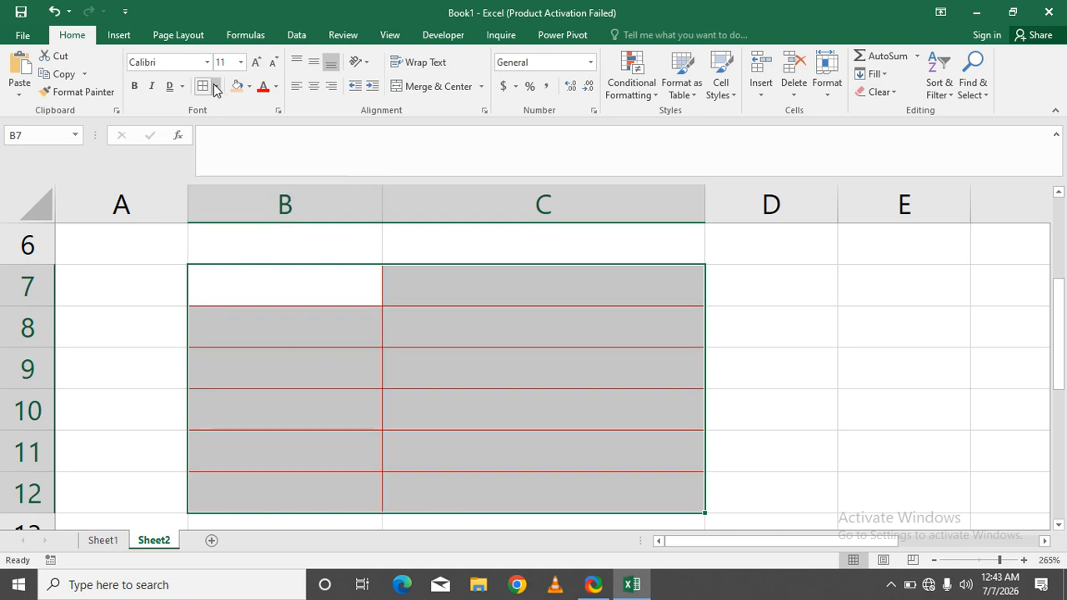
{"action": "left_click", "coordinate": [215, 87]}
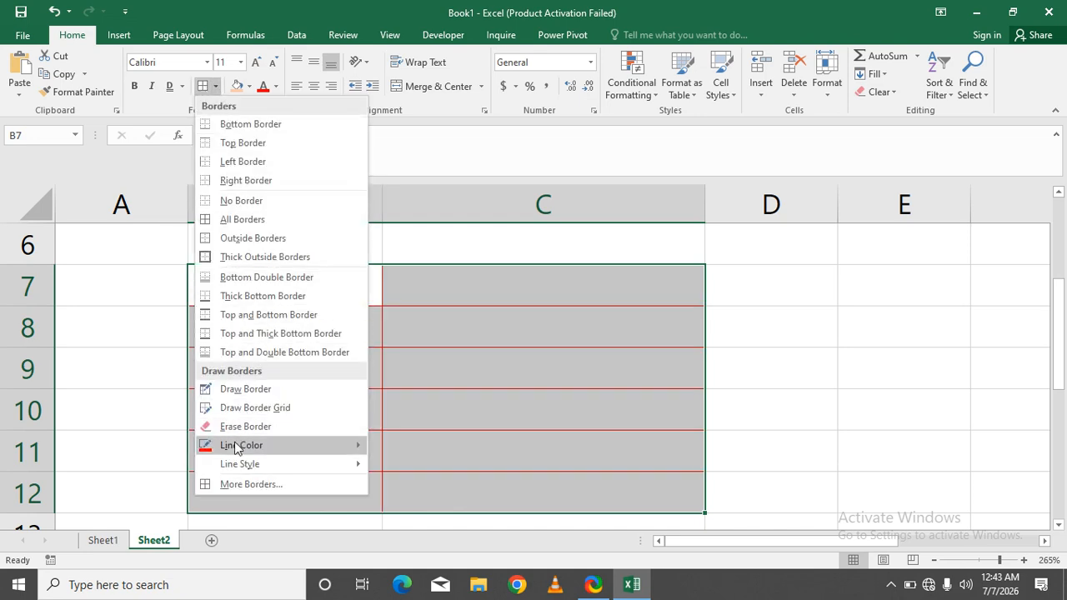
{"action": "mouse_move", "coordinate": [348, 460]}
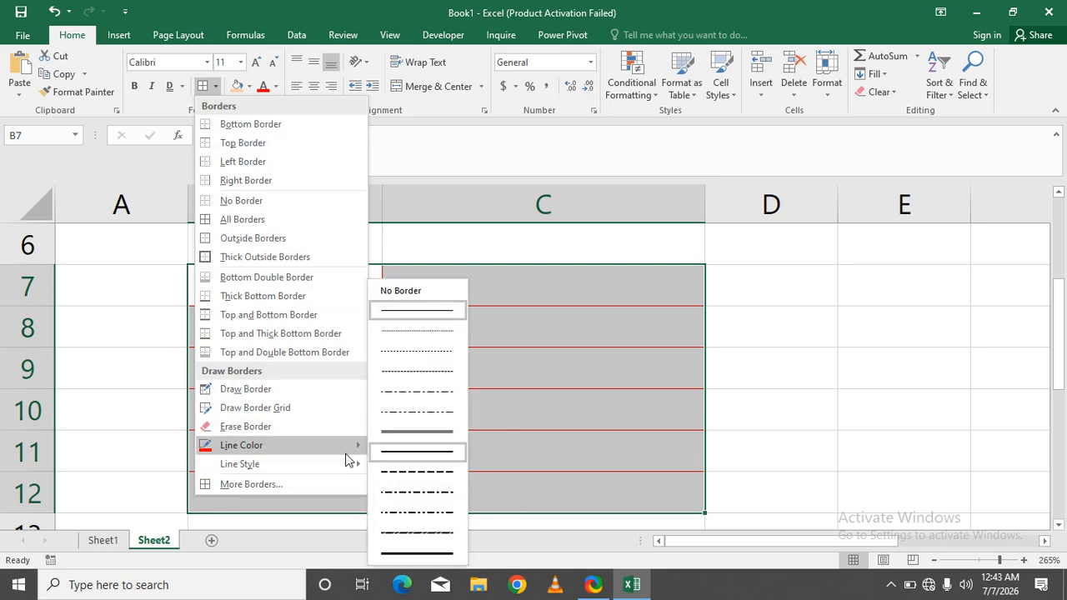
{"action": "left_click", "coordinate": [392, 449]}
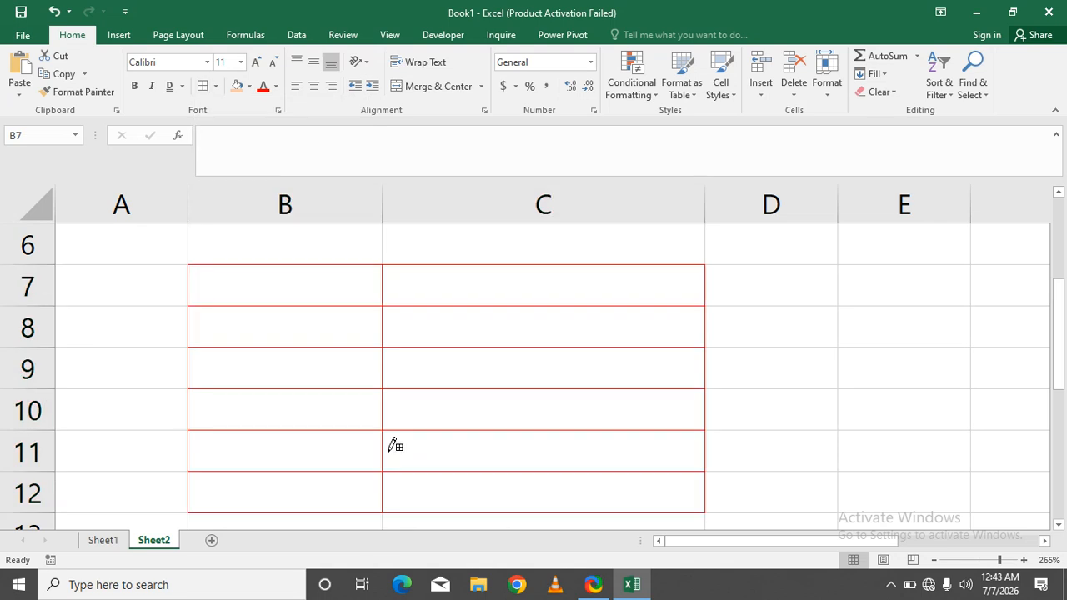
{"action": "mouse_move", "coordinate": [269, 269]}
{"action": "left_mouse_down"}
{"action": "mouse_move", "coordinate": [545, 397]}
{"action": "mouse_move", "coordinate": [583, 474]}
{"action": "left_mouse_up"}
{"action": "key", "text": "Escape"}
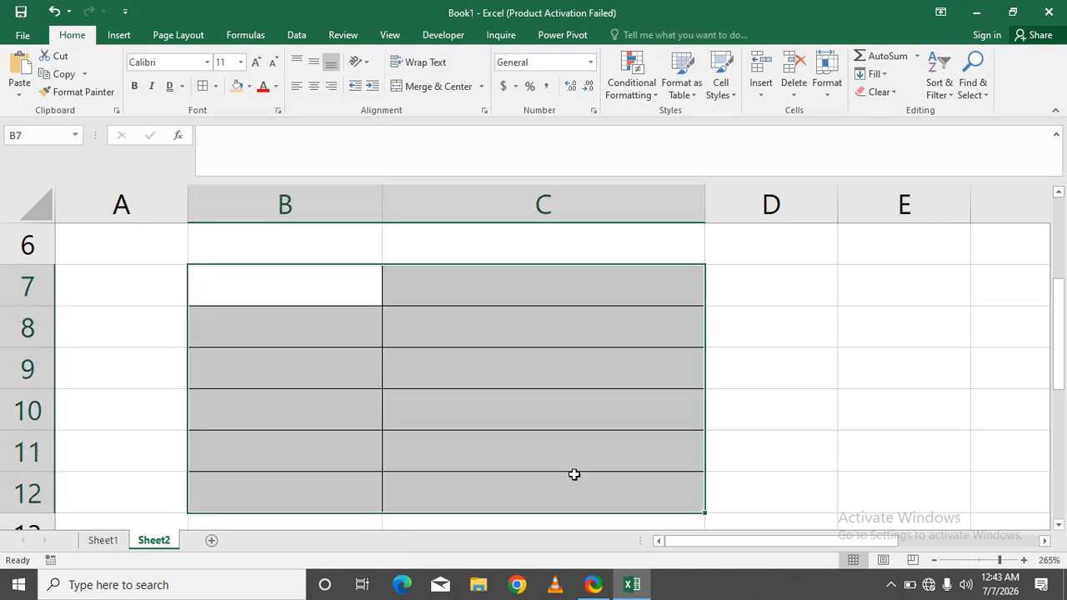
{"action": "left_click", "coordinate": [461, 437]}
{"action": "left_click", "coordinate": [314, 391]}
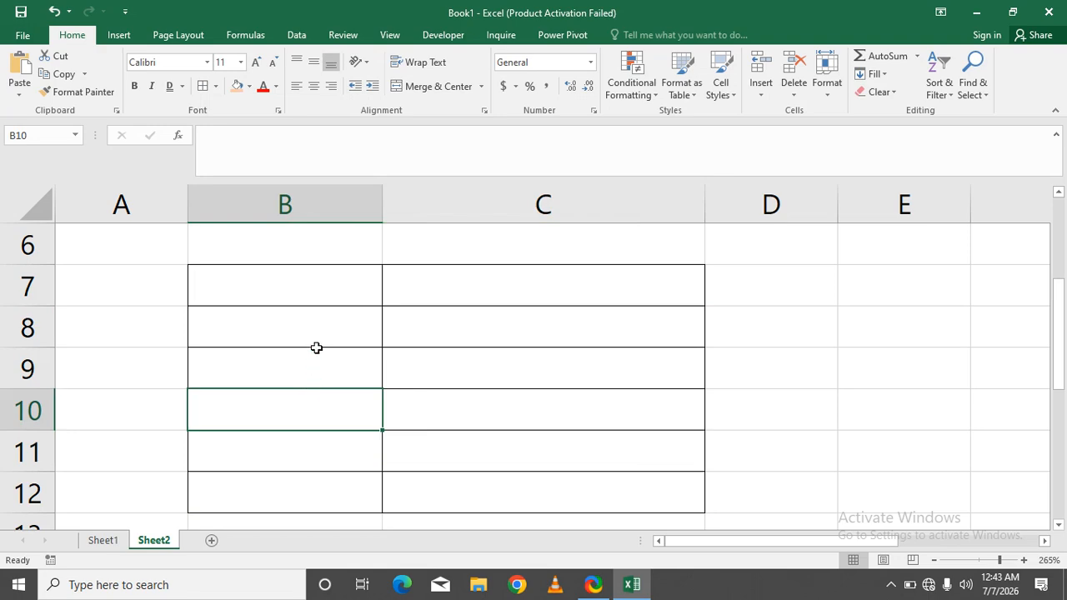
- Enter 1 in B7 and 2 in C7 of the bordered table
{"action": "left_click", "coordinate": [332, 276]}
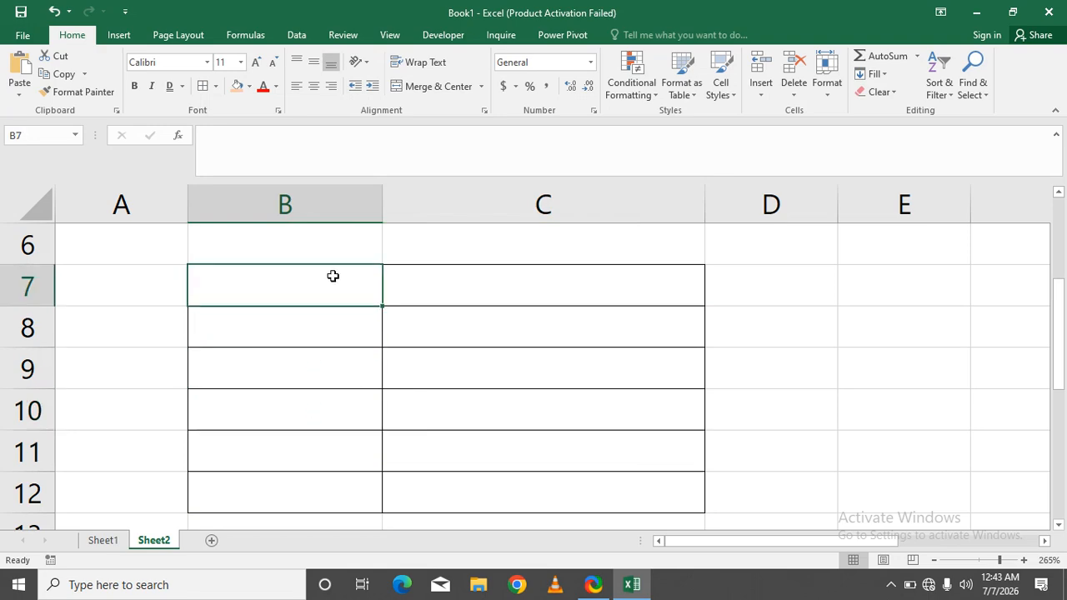
{"action": "left_click", "coordinate": [459, 293]}
{"action": "left_click", "coordinate": [341, 286]}
{"action": "type", "text": "1"}
{"action": "key", "text": "Tab"}
{"action": "type", "text": "2"}
{"action": "key", "text": "Return"}
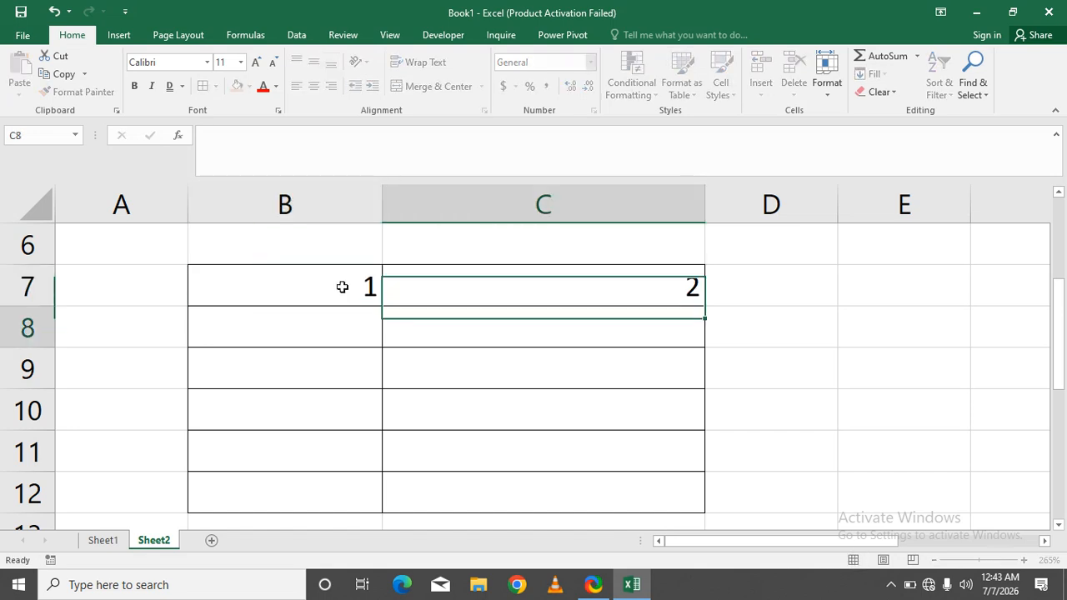
- Delete the numbers from B7 and C7
{"action": "left_click", "coordinate": [341, 285]}
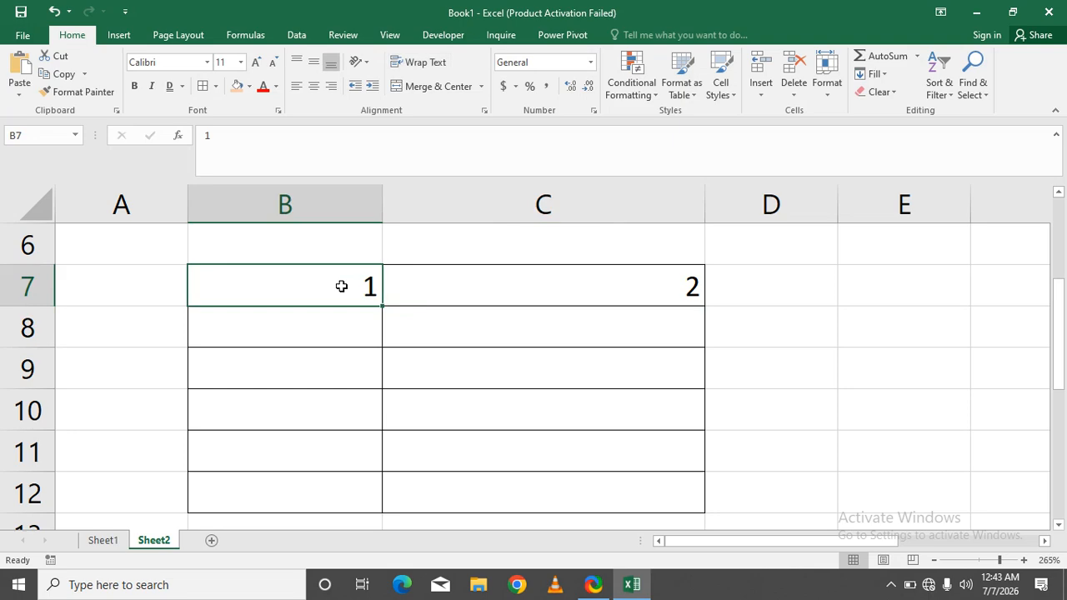
{"action": "key", "text": "Delete"}
{"action": "key", "text": "Tab"}
{"action": "key", "text": "Delete"}
- Merge and center B7:C7, and enter 1 in the merged cell
{"action": "left_click_drag", "start_coordinate": [341, 286], "coordinate": [397, 289]}
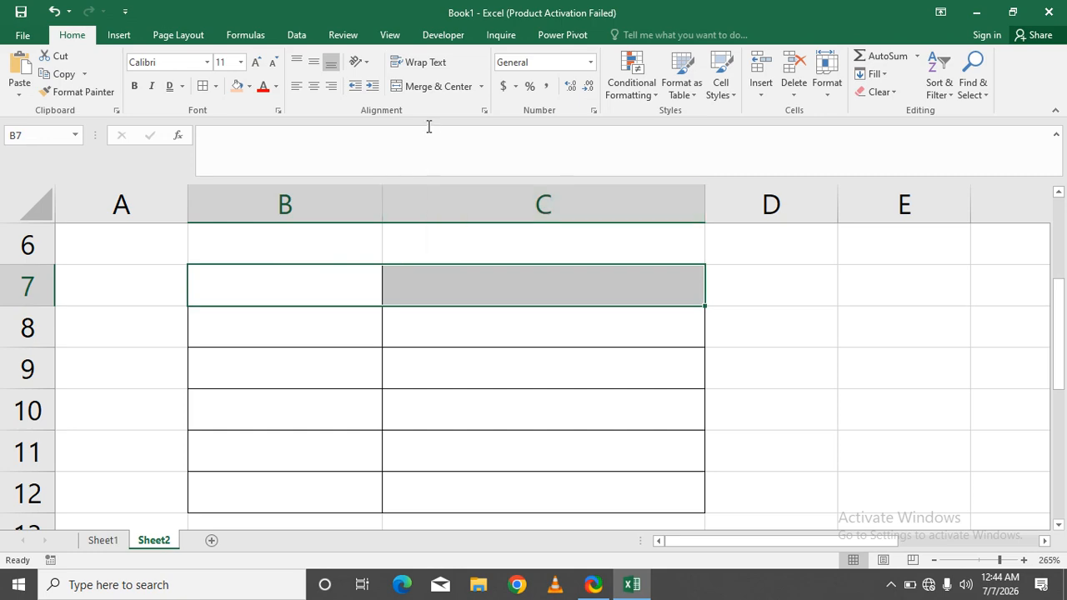
{"action": "left_click", "coordinate": [432, 91]}
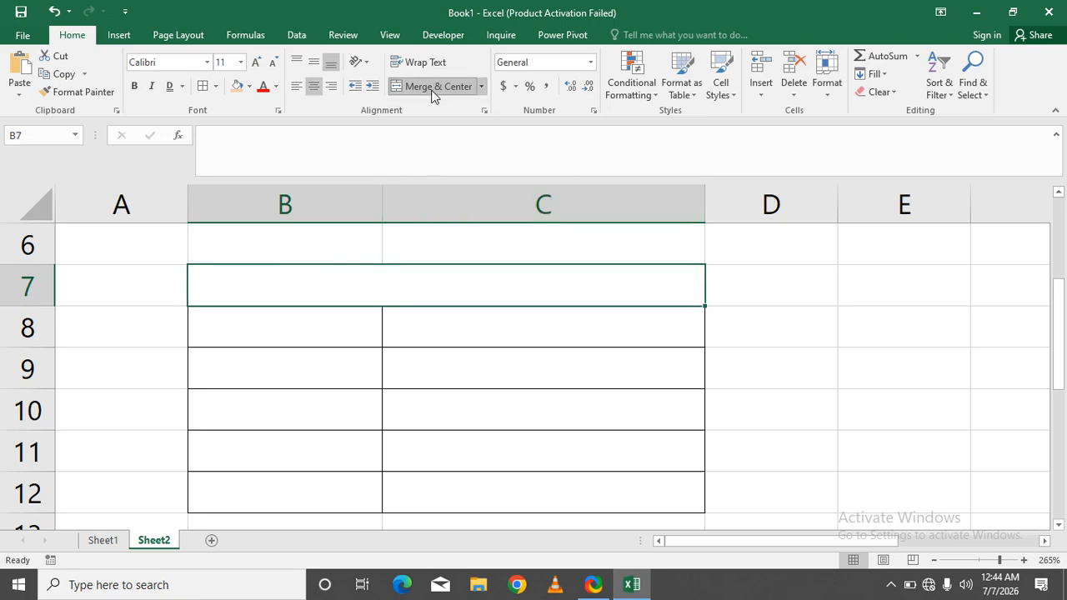
{"action": "left_click", "coordinate": [372, 319]}
{"action": "left_click", "coordinate": [372, 298]}
{"action": "double_click", "coordinate": [375, 291]}
{"action": "type", "text": "1"}
{"action": "key", "text": "Return"}
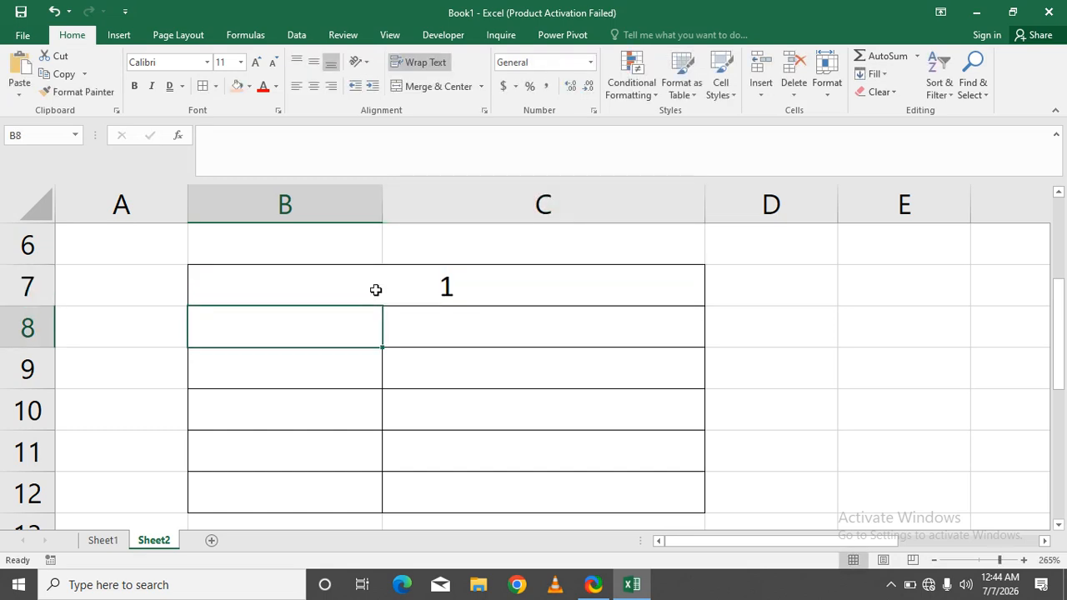
- Delete the number 1 from the merged cell B7:C7
{"action": "left_click", "coordinate": [396, 358]}
{"action": "left_click", "coordinate": [376, 289]}
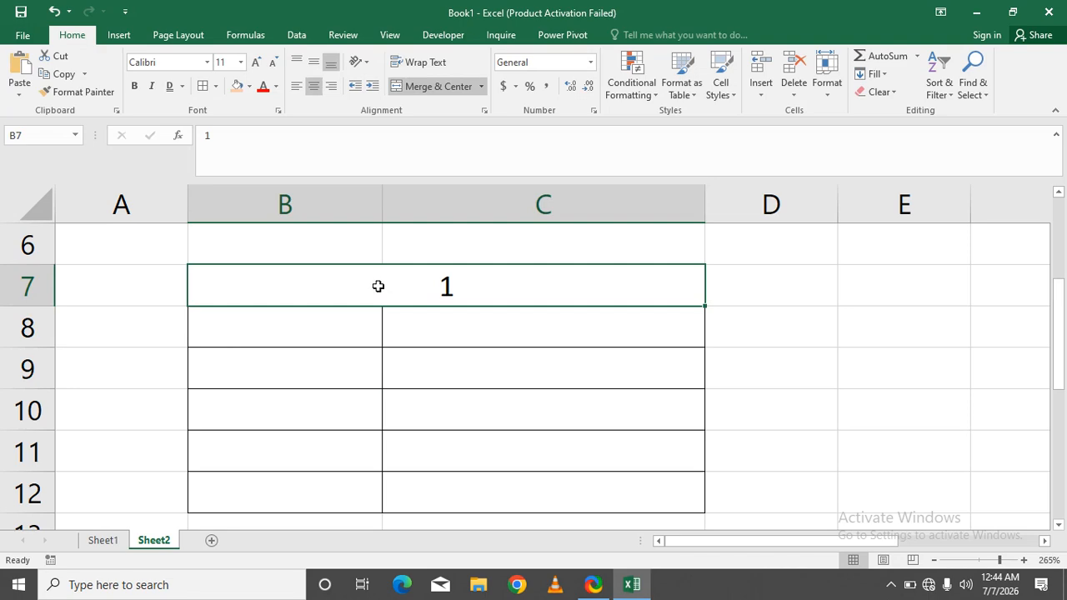
{"action": "key", "text": "Delete"}
{"action": "left_click", "coordinate": [371, 372]}
{"action": "left_click", "coordinate": [396, 284]}
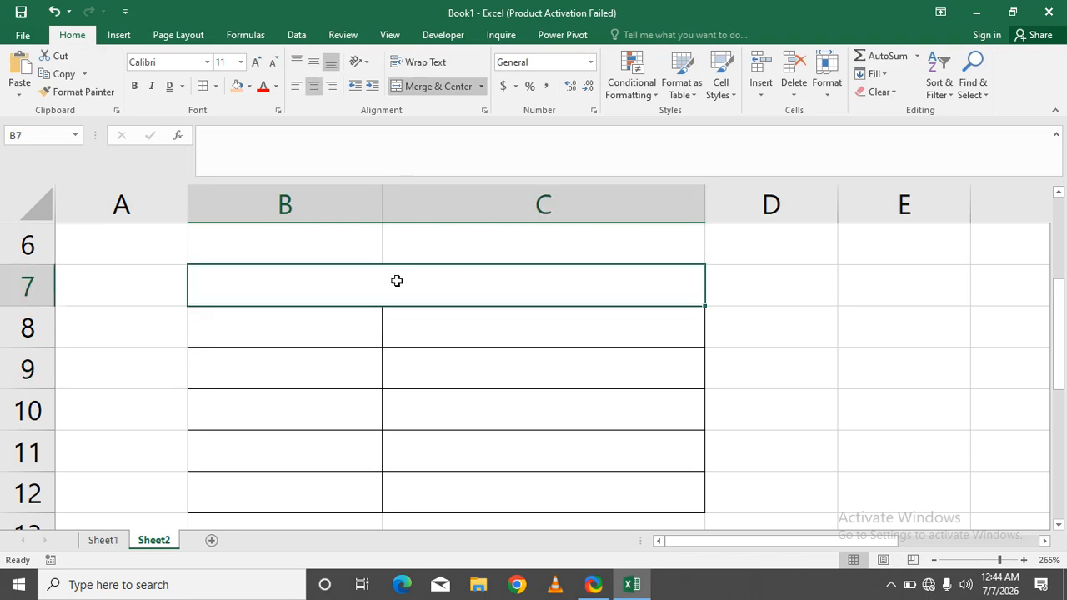
{"action": "left_click", "coordinate": [483, 88]}
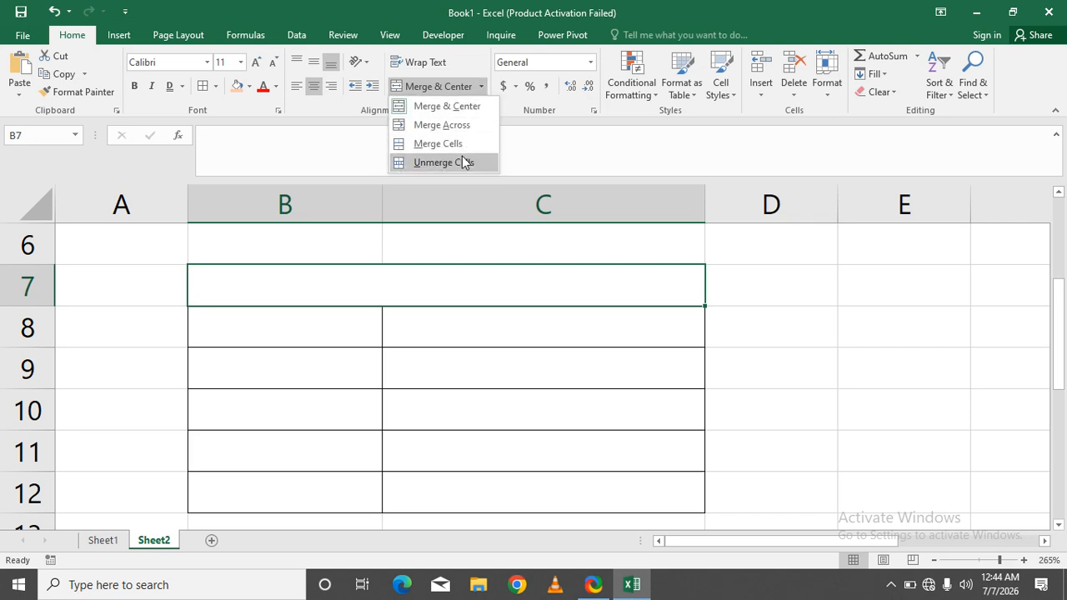
{"action": "left_click", "coordinate": [456, 445]}
{"action": "left_click", "coordinate": [442, 394]}
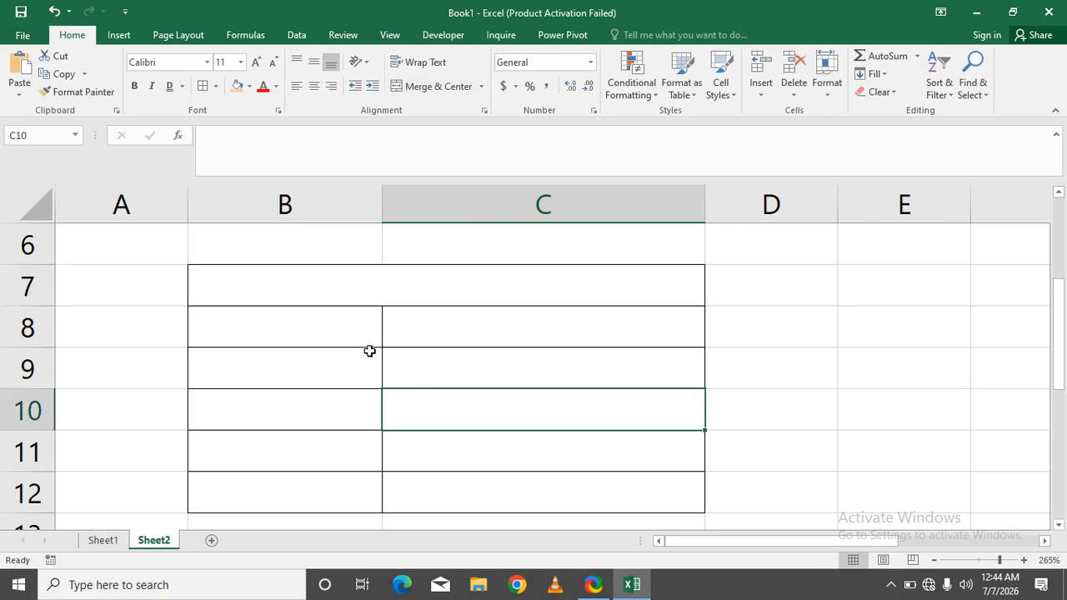
{"action": "left_click", "coordinate": [311, 281]}
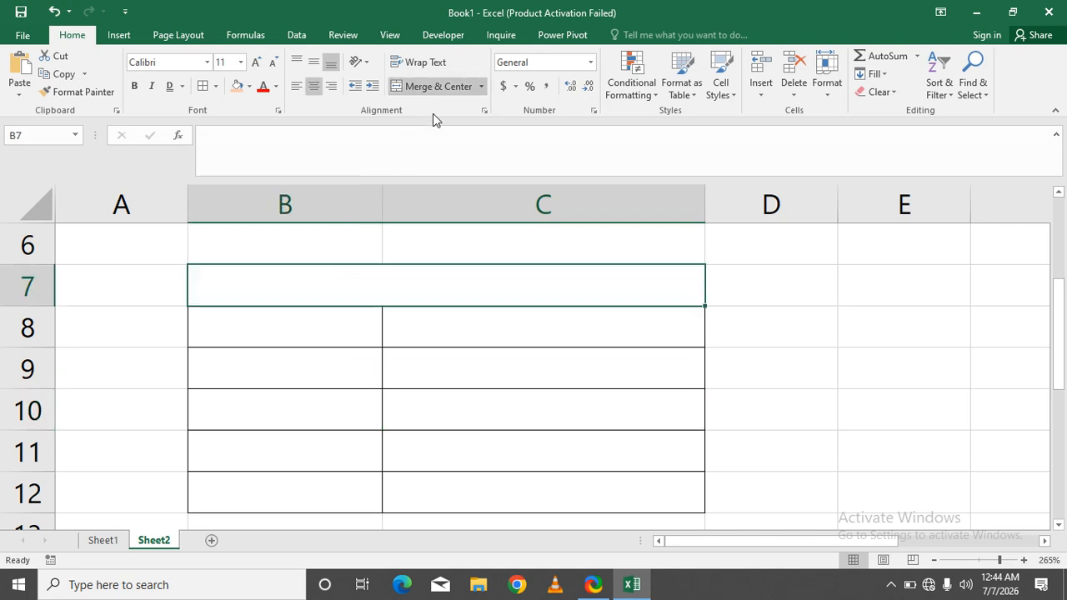
{"action": "left_click", "coordinate": [481, 86]}
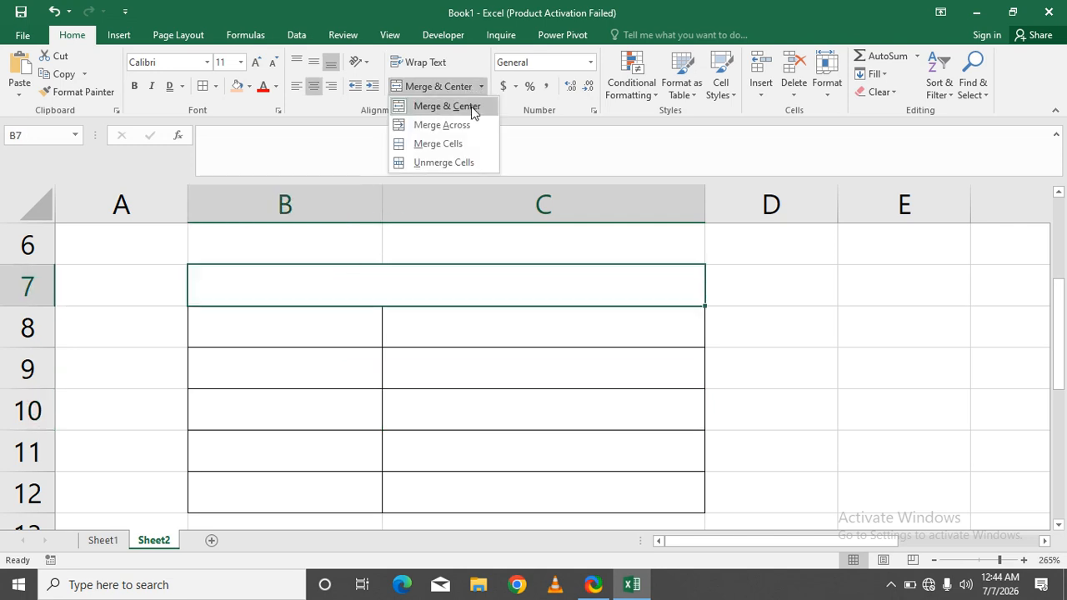
- Enter a sample title, a first name followed by PRACTICAL in capitals, in the merged and centered cell B7:C7
{"action": "left_click", "coordinate": [450, 283]}
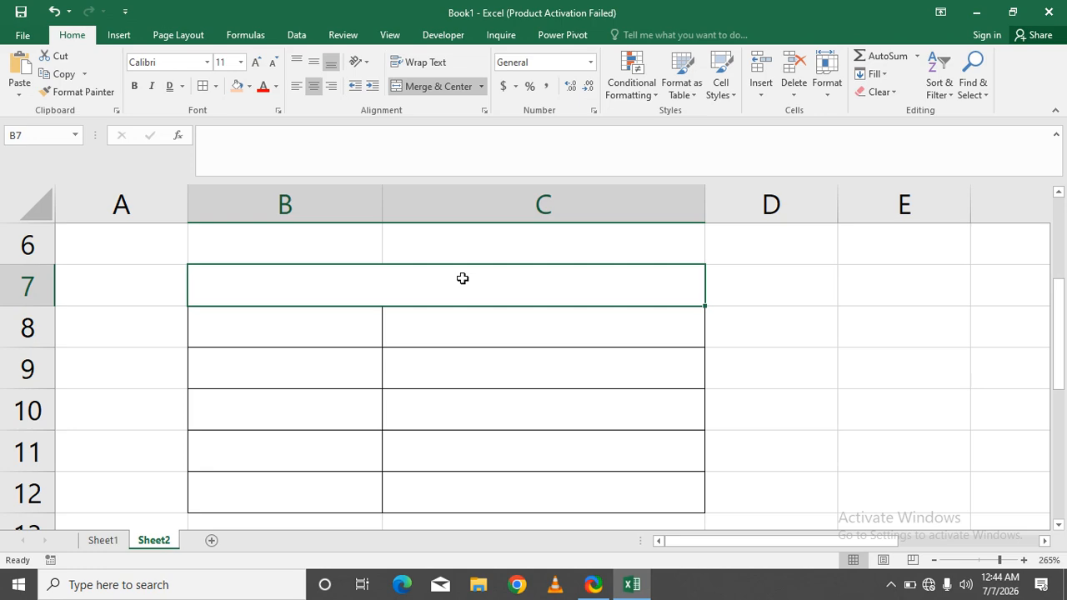
{"action": "type", "text": "SHAHZ"}
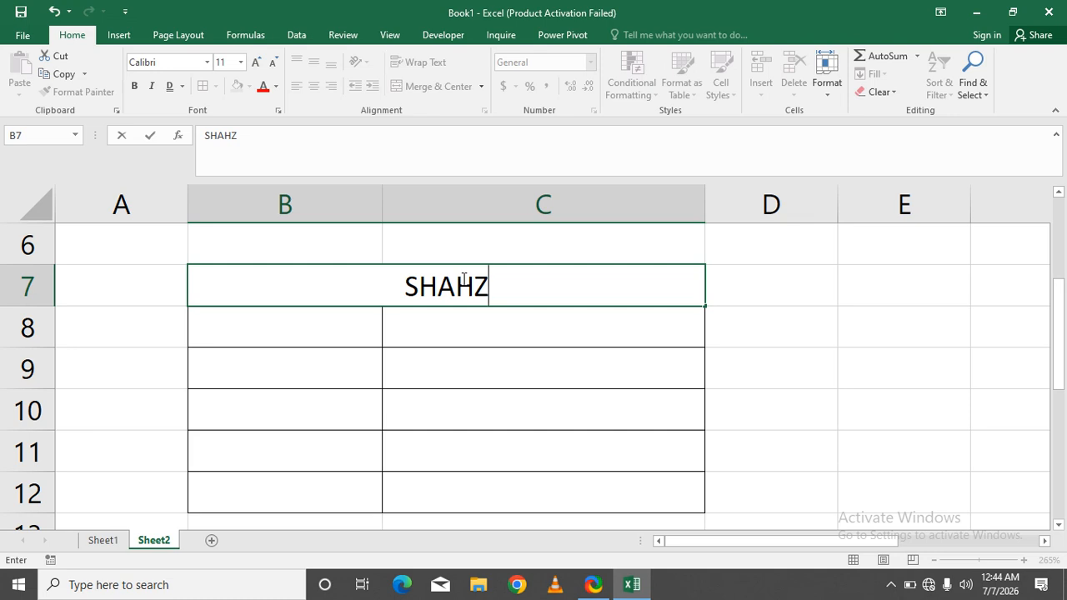
{"action": "type", "text": "AD P"}
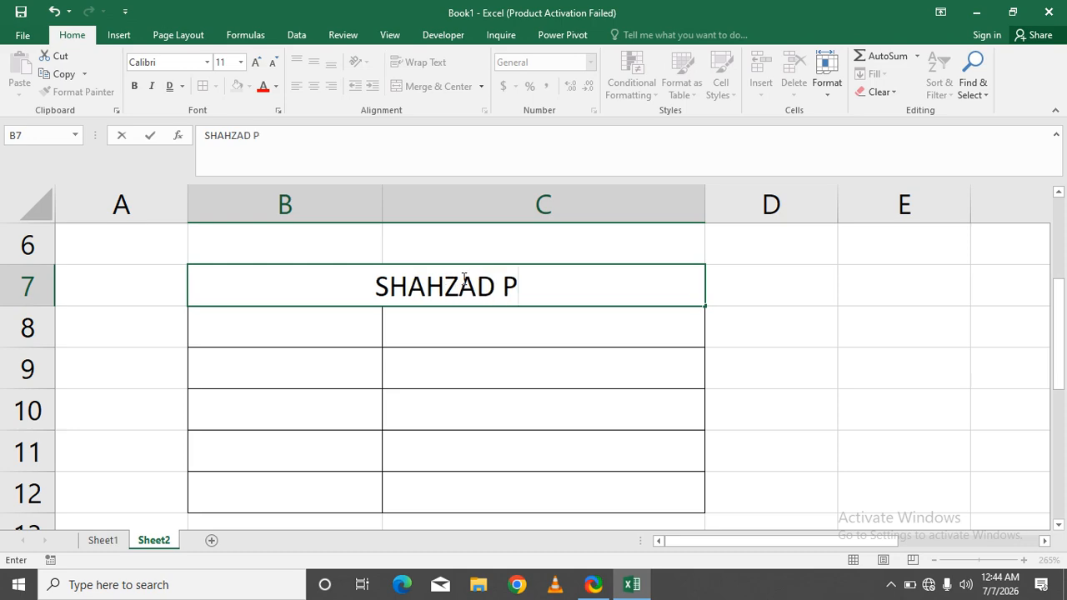
{"action": "type", "text": "RACT"}
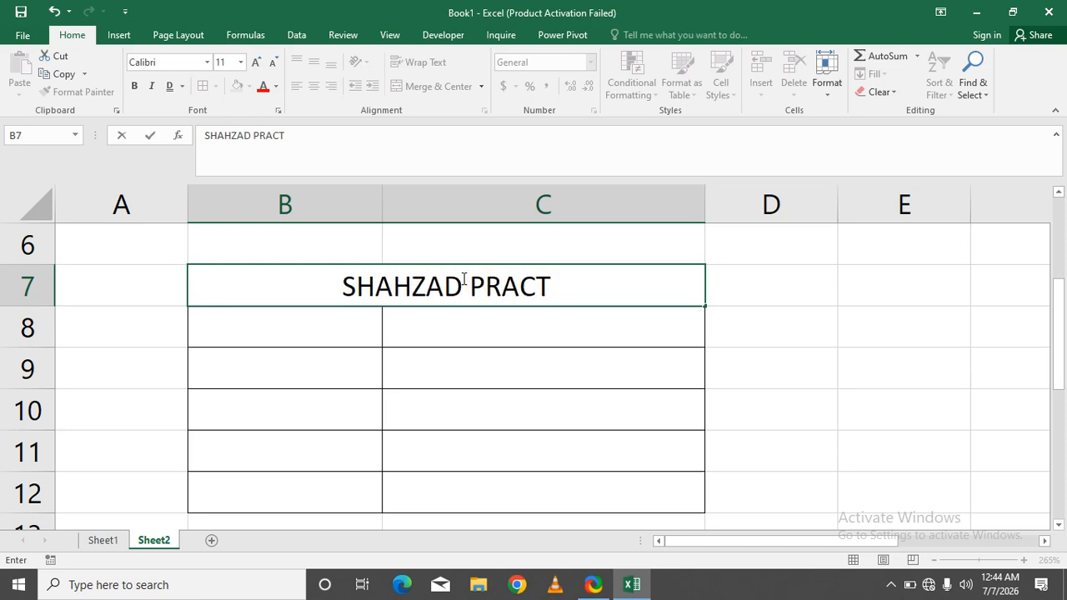
{"action": "type", "text": "ICAL"}
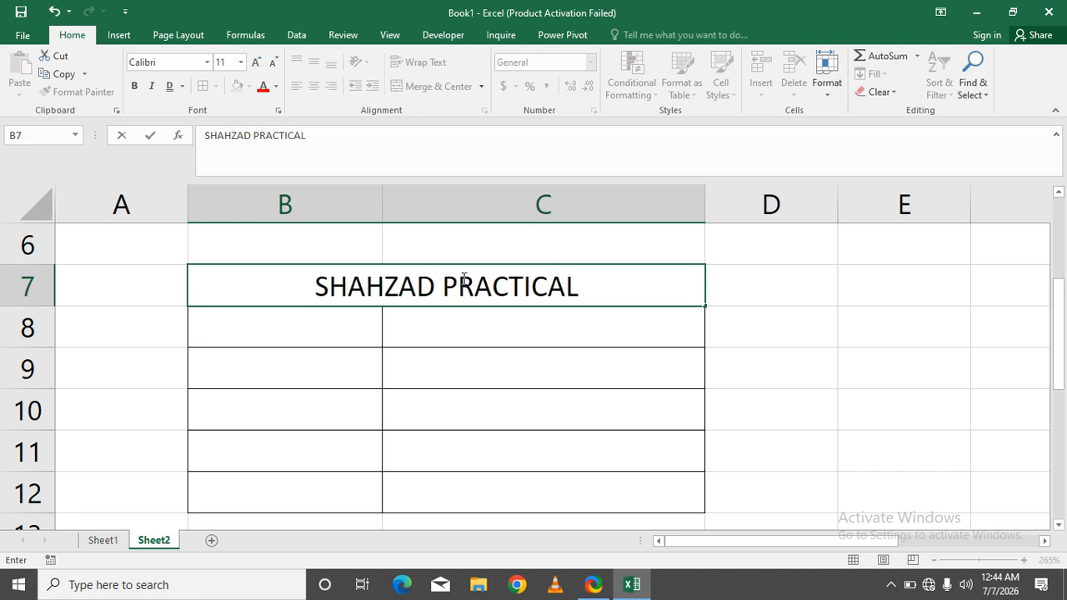
{"action": "left_click", "coordinate": [472, 366]}
- Merge B9:C9 without centering and enter the same sample title as in row 7
{"action": "left_click", "coordinate": [355, 373]}
{"action": "left_click_drag", "start_coordinate": [355, 373], "coordinate": [411, 370]}
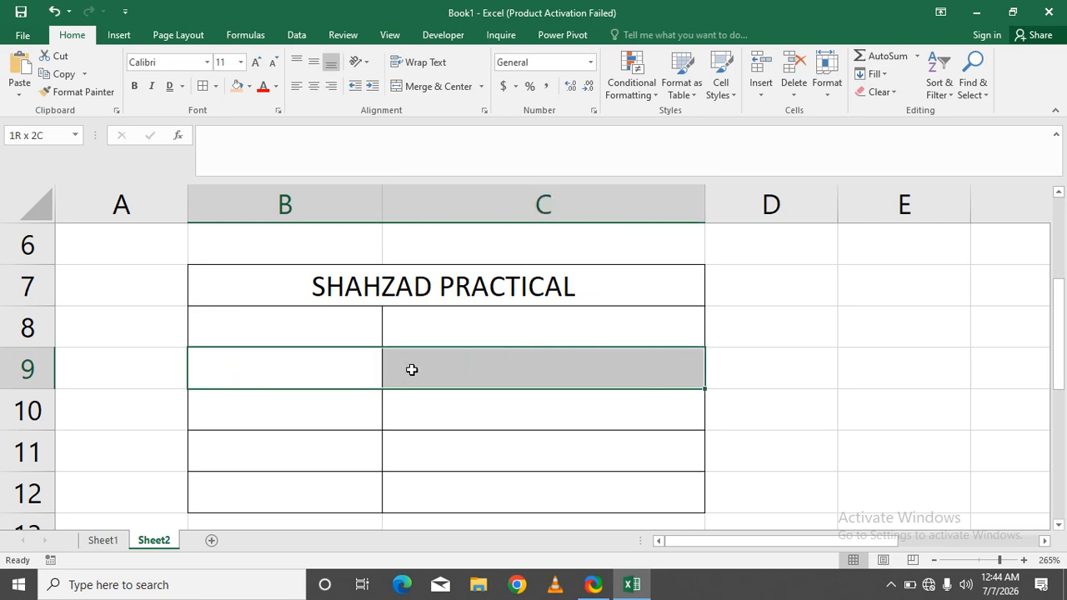
{"action": "left_click", "coordinate": [482, 87]}
{"action": "left_click", "coordinate": [468, 144]}
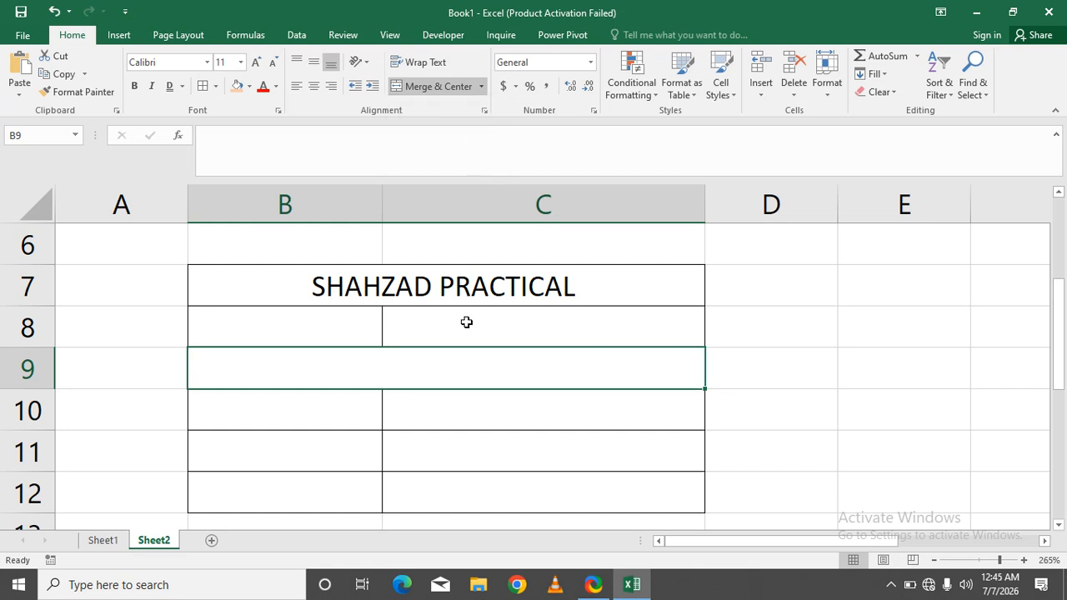
{"action": "type", "text": "SHAHZAD R"}
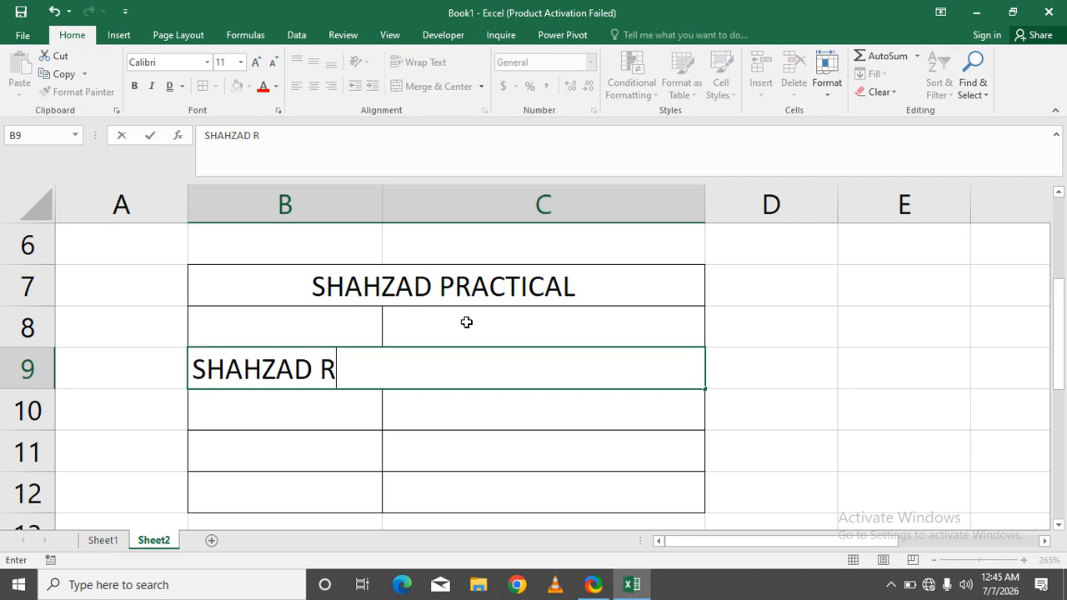
{"action": "key", "text": "BackSpace"}
{"action": "type", "text": "PRACTICAL"}
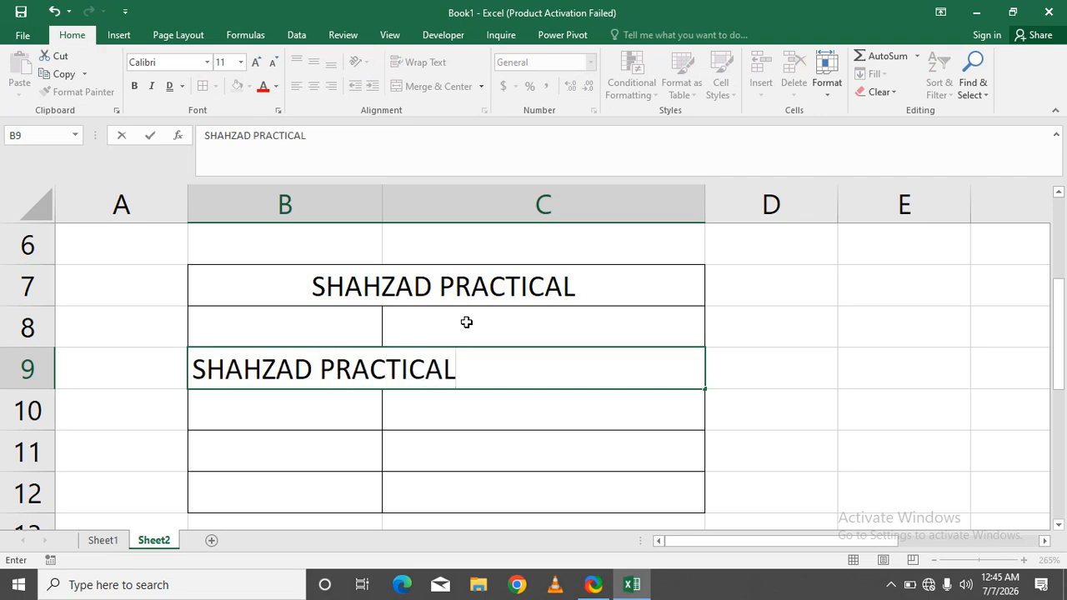
{"action": "key", "text": "Return"}
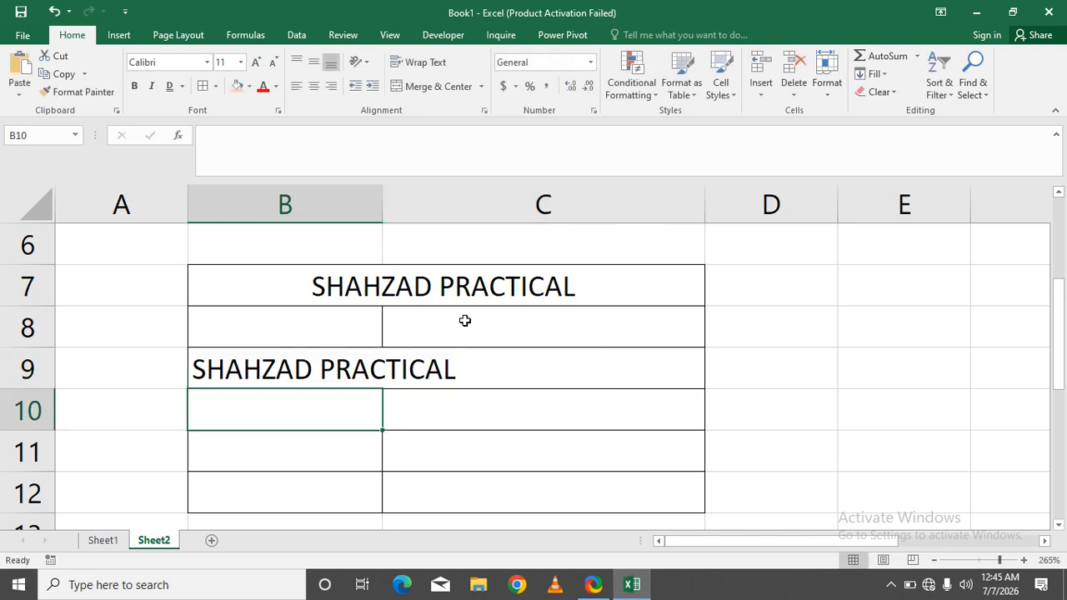
- Delete the sample titles from rows 7 to 9 of the bordered table
{"action": "left_click", "coordinate": [453, 284]}
{"action": "left_click_drag", "start_coordinate": [452, 315], "coordinate": [453, 374]}
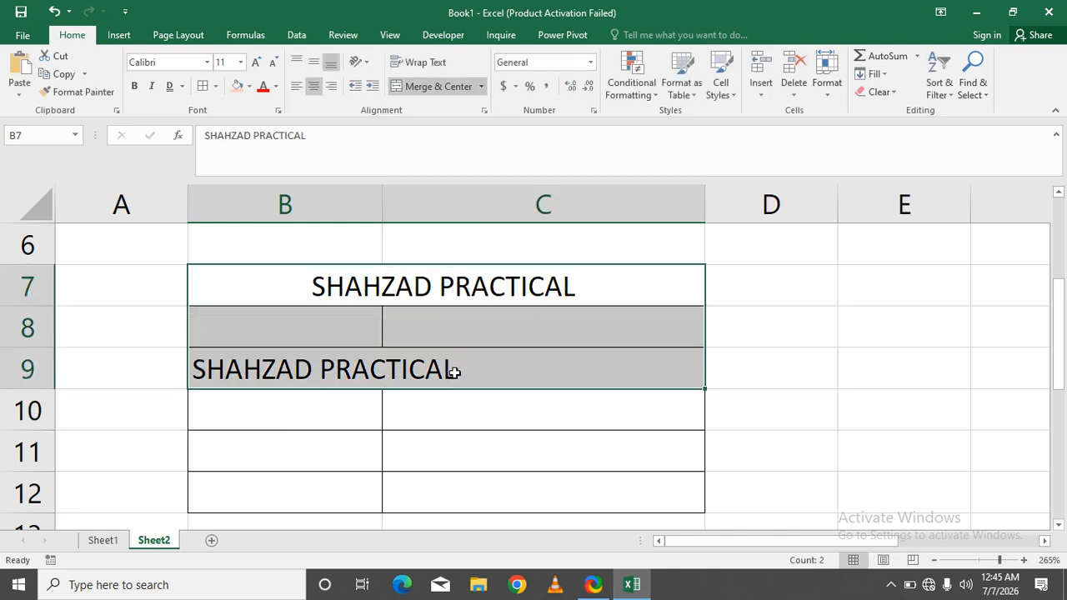
{"action": "key", "text": "Delete"}
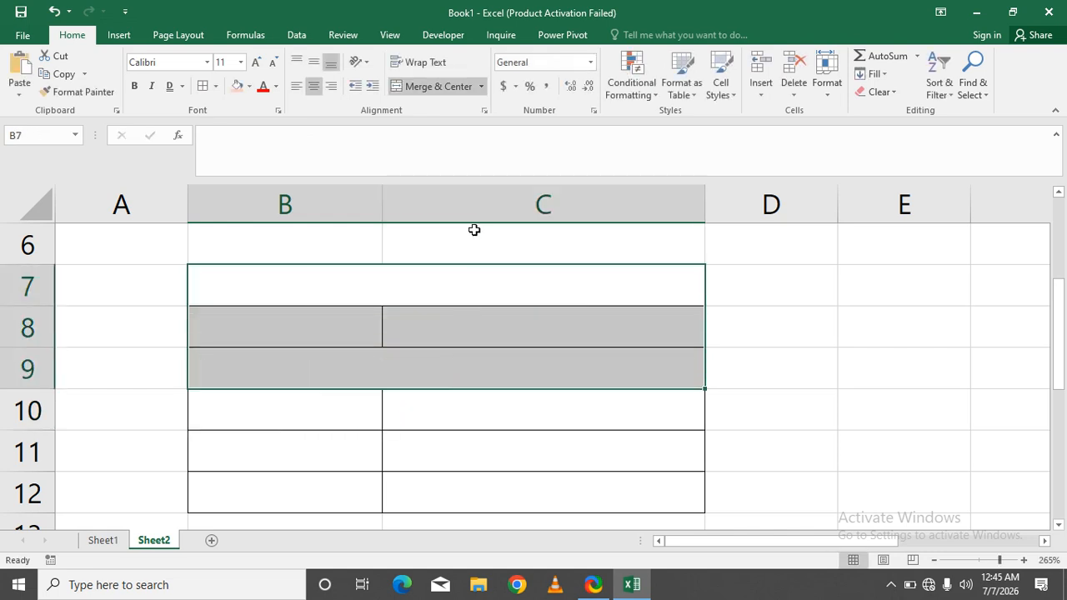
{"action": "left_click", "coordinate": [474, 436]}
- Unmerge B7:C7 and all remaining merged cells in the range B7:C12
{"action": "left_click", "coordinate": [443, 294]}
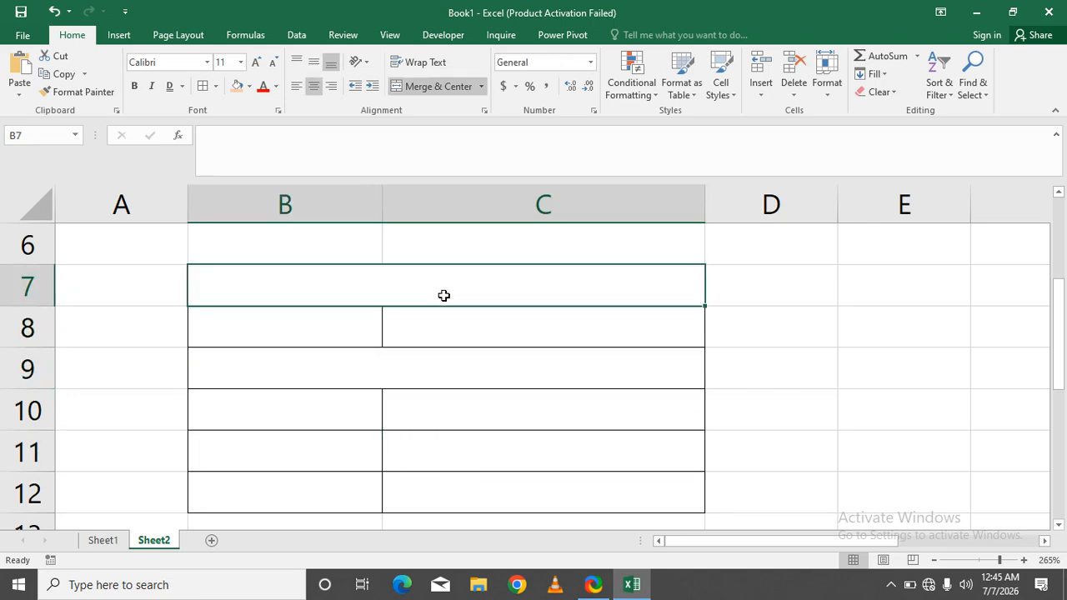
{"action": "left_click", "coordinate": [482, 85]}
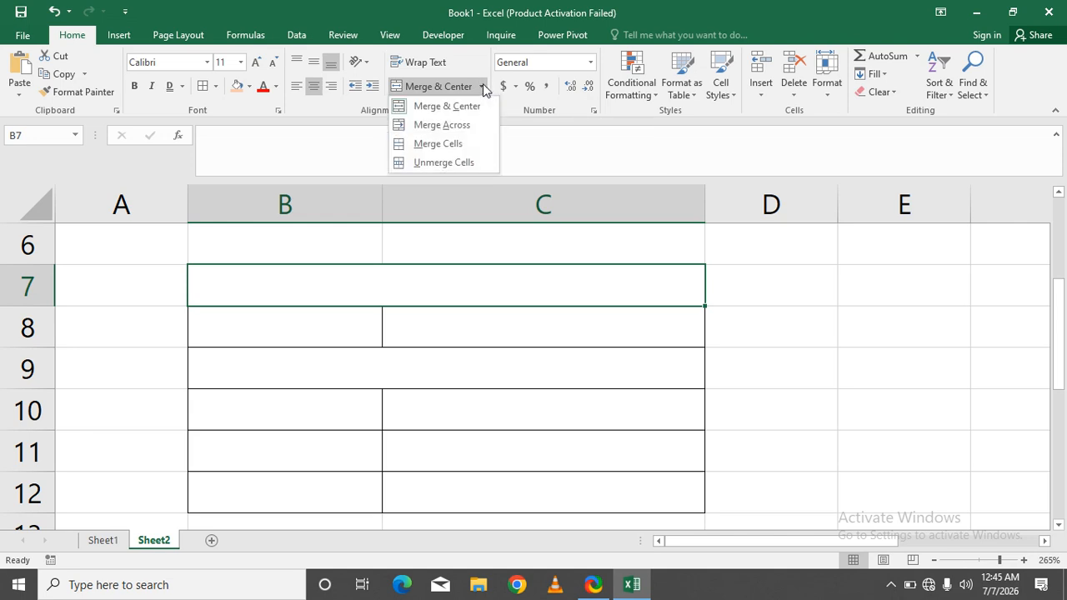
{"action": "left_click", "coordinate": [458, 163]}
{"action": "left_click", "coordinate": [409, 382]}
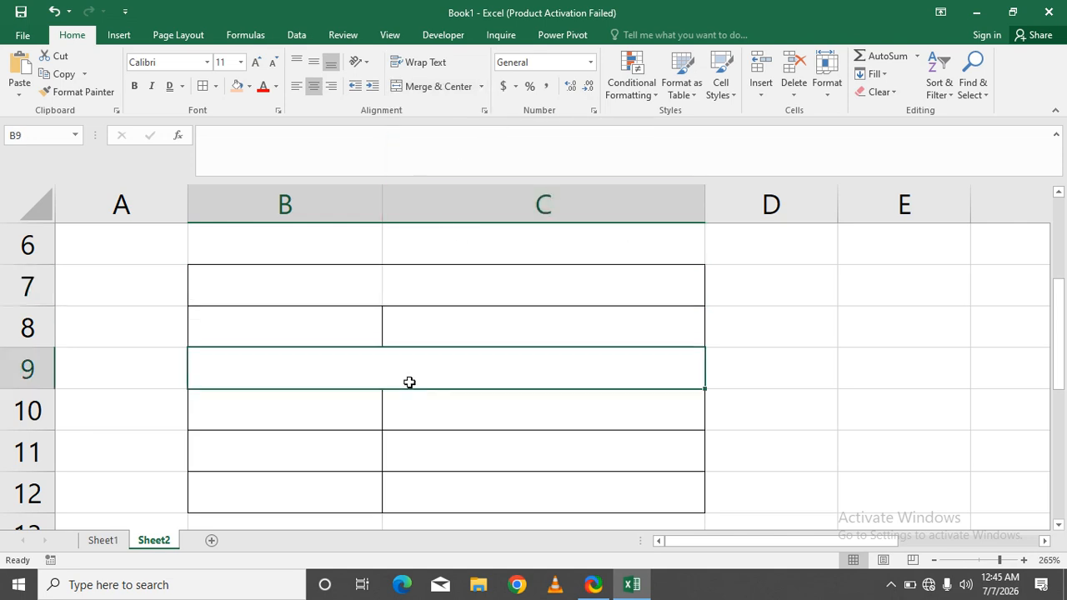
{"action": "left_click_drag", "start_coordinate": [359, 288], "coordinate": [431, 491]}
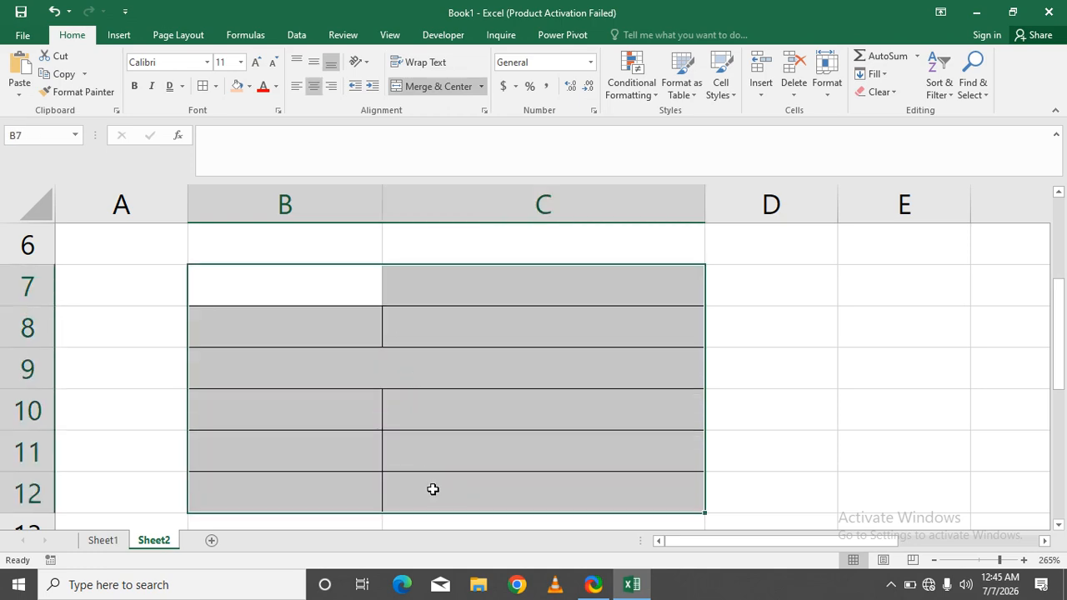
{"action": "left_click", "coordinate": [482, 86]}
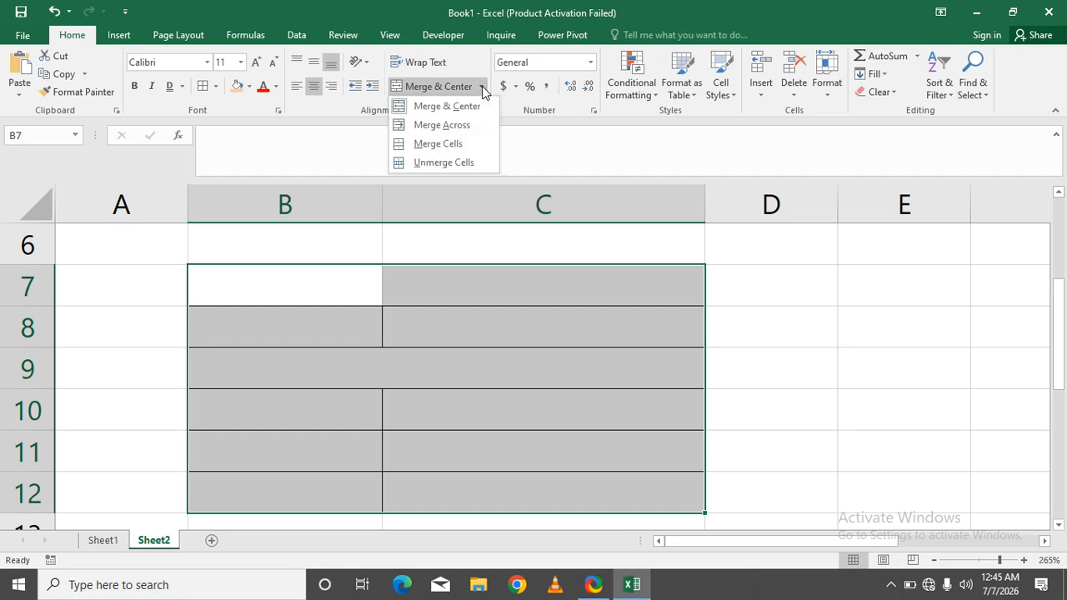
{"action": "left_click", "coordinate": [466, 162]}
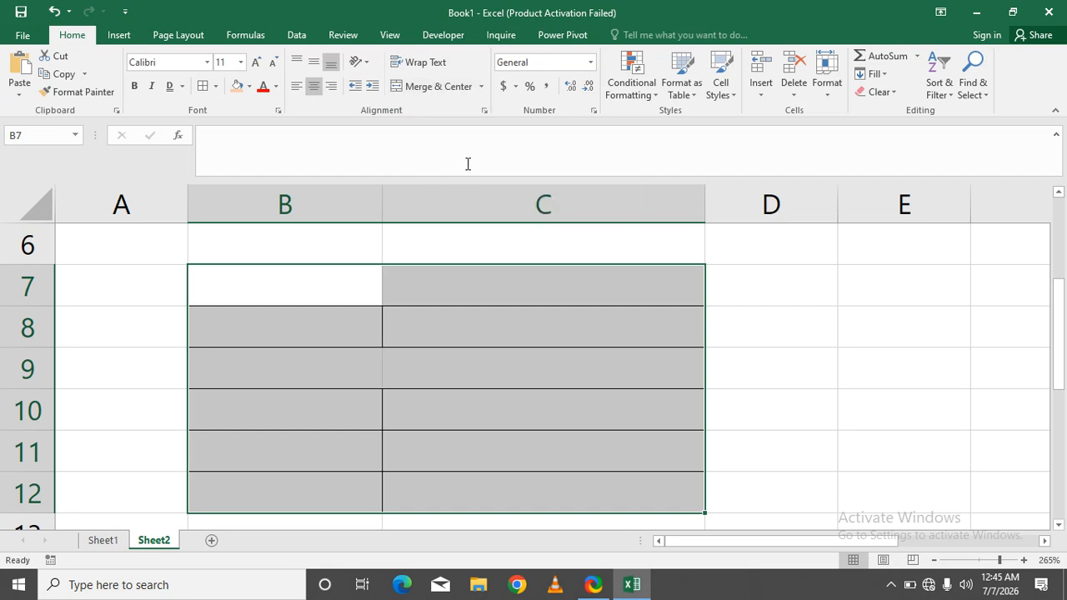
{"action": "left_click", "coordinate": [458, 373]}
{"action": "left_click", "coordinate": [376, 372]}
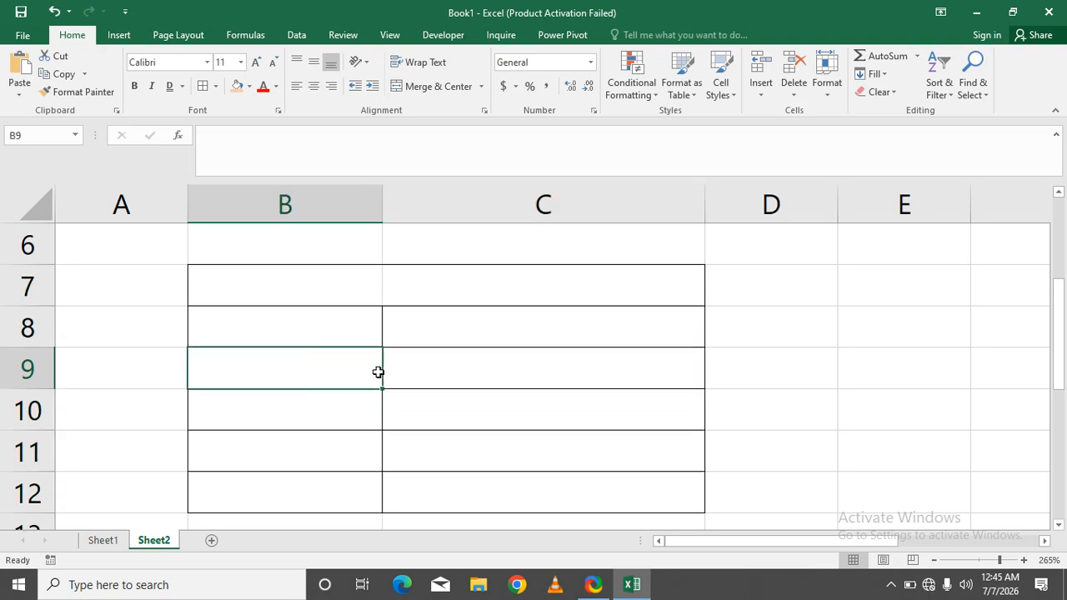
- Reapply all borders to the range B7:C12
{"action": "left_click", "coordinate": [436, 391]}
{"action": "left_click_drag", "start_coordinate": [380, 288], "coordinate": [390, 494]}
{"action": "left_click", "coordinate": [203, 86]}
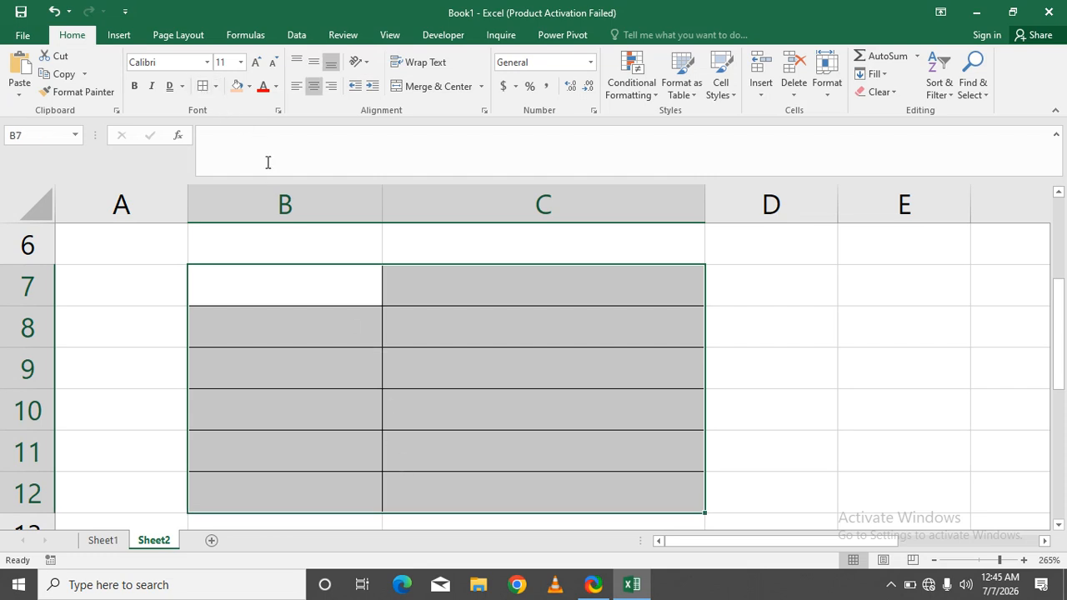
{"action": "left_click_drag", "start_coordinate": [318, 276], "coordinate": [495, 471]}
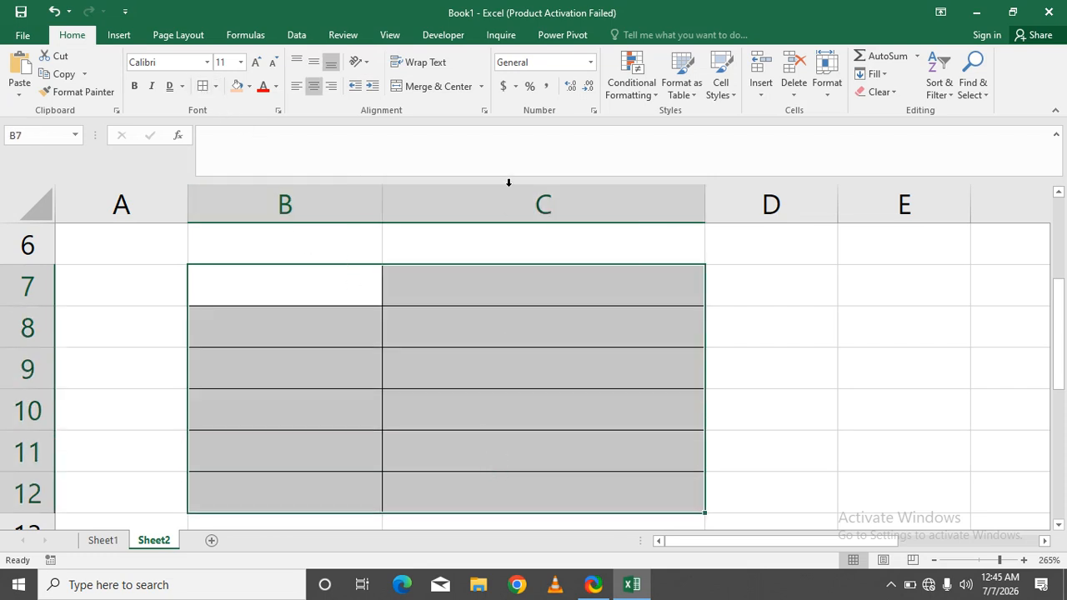
{"action": "left_click", "coordinate": [481, 85]}
{"action": "left_click", "coordinate": [475, 329]}
{"action": "left_click", "coordinate": [436, 332]}
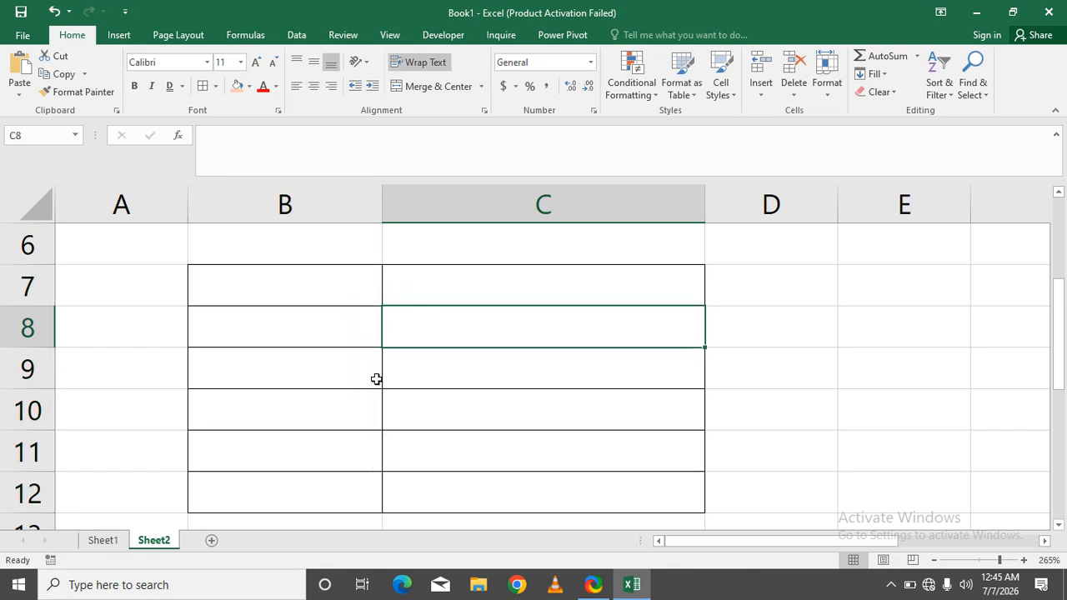
- Merge the range B7:C12 across, so columns B and C are joined separately in each row
{"action": "left_click_drag", "start_coordinate": [354, 290], "coordinate": [418, 322]}
{"action": "left_click_drag", "start_coordinate": [454, 433], "coordinate": [453, 479]}
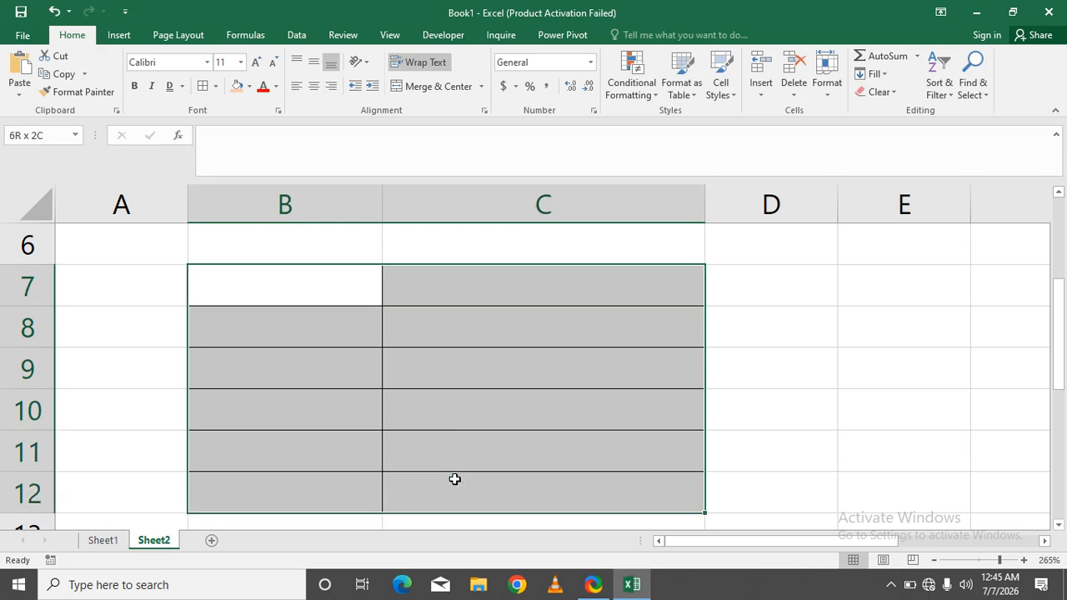
{"action": "left_click", "coordinate": [481, 86]}
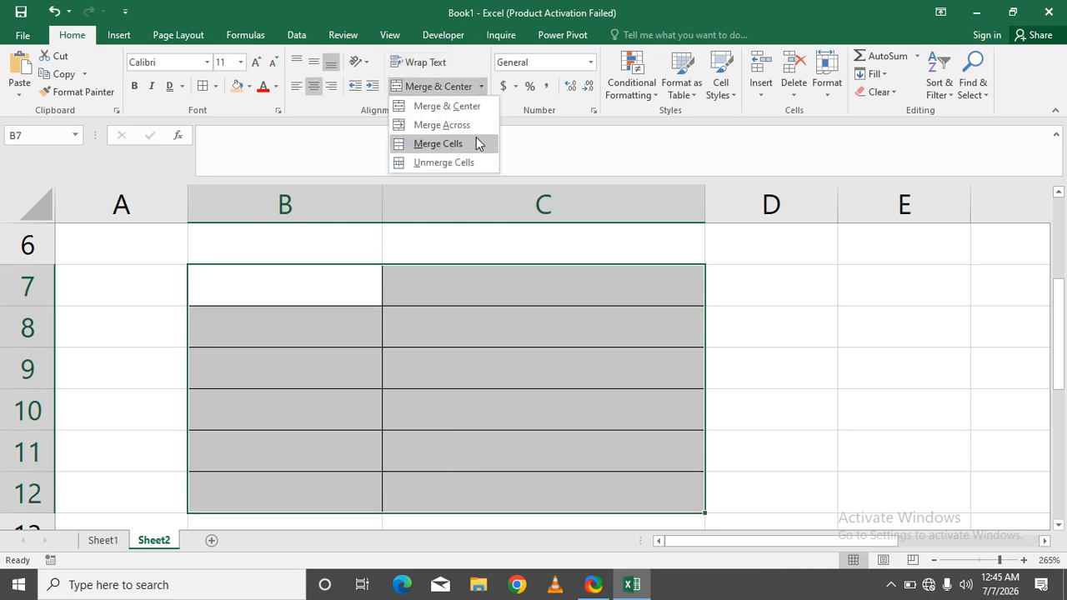
{"action": "left_click", "coordinate": [474, 129]}
{"action": "left_click", "coordinate": [459, 341]}
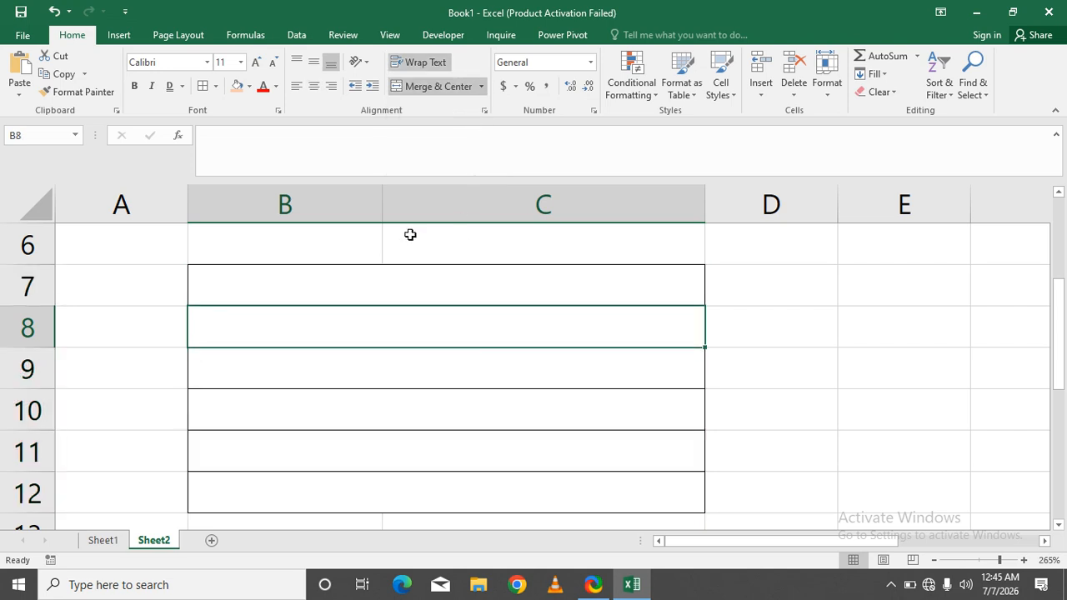
{"action": "left_click", "coordinate": [392, 294]}
{"action": "left_click", "coordinate": [381, 369]}
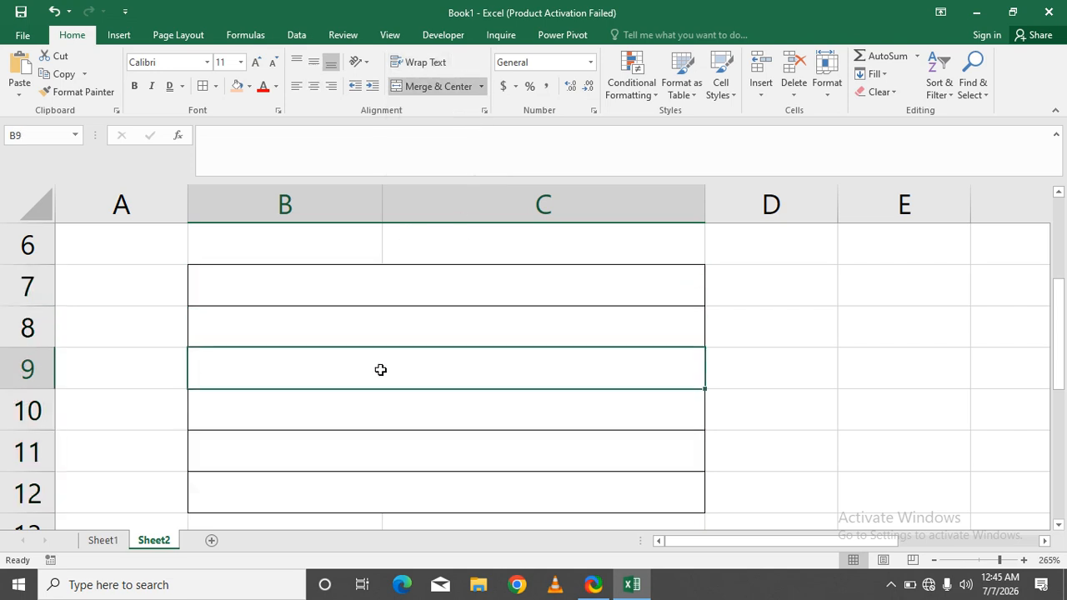
{"action": "left_click", "coordinate": [381, 410]}
{"action": "left_click", "coordinate": [380, 454]}
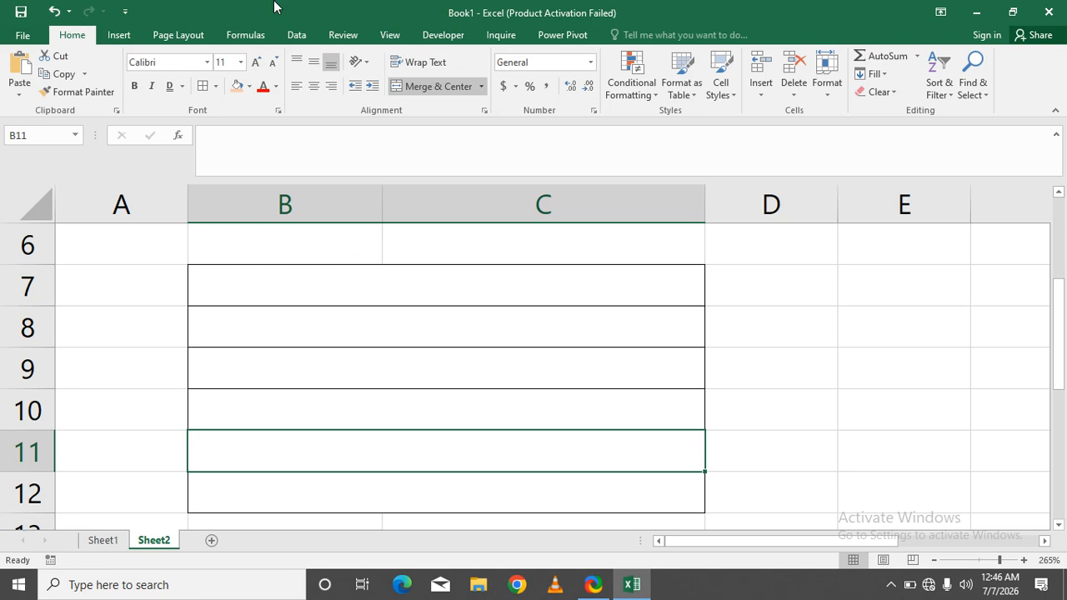
- Add a new blank worksheet after Sheet2
{"action": "scroll", "coordinate": [359, 405], "scroll_direction": "down", "scroll_amount": 2}
{"action": "scroll", "coordinate": [336, 452], "scroll_direction": "down", "scroll_amount": 2}
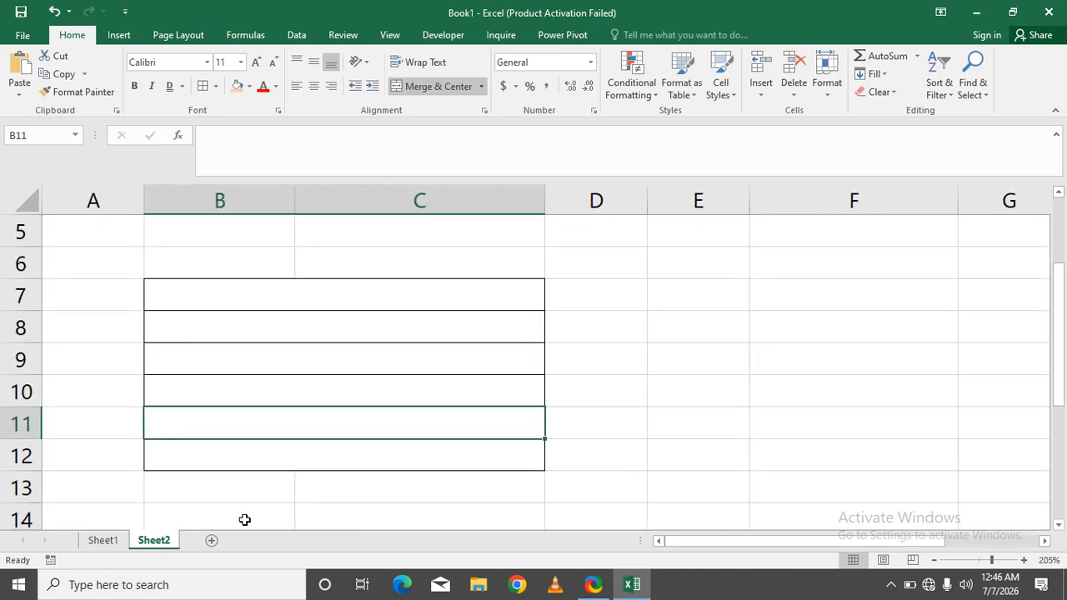
{"action": "left_click", "coordinate": [211, 540]}
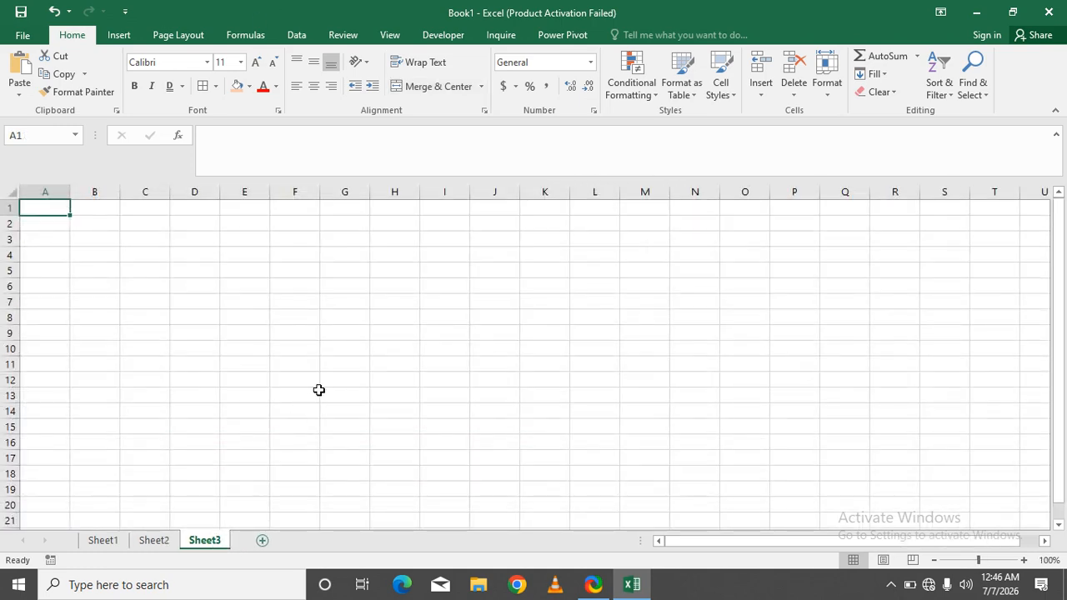
- Widen column B of the blank worksheet to roughly twice its default width
{"action": "scroll", "coordinate": [319, 390], "scroll_direction": "up", "scroll_amount": 3}
{"action": "scroll", "coordinate": [318, 390], "scroll_direction": "up", "scroll_amount": 8}
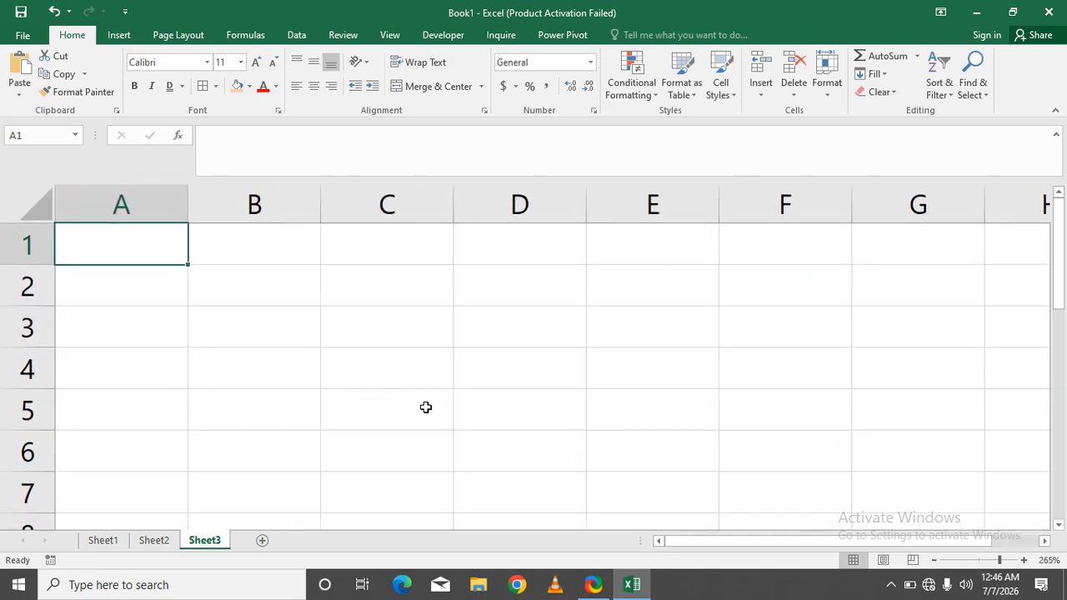
{"action": "left_click", "coordinate": [442, 402]}
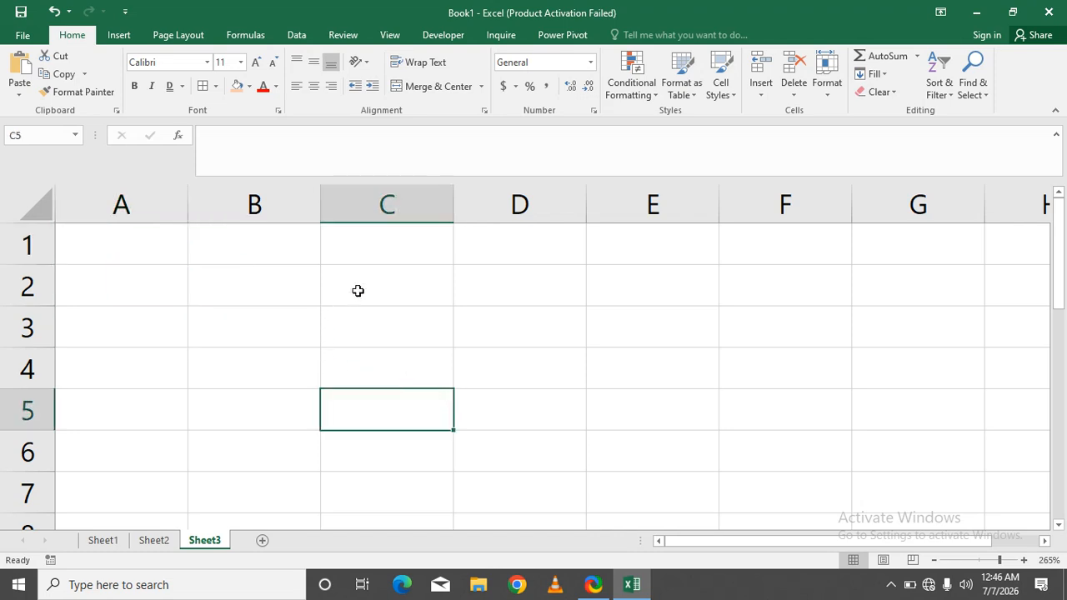
{"action": "left_click", "coordinate": [257, 340]}
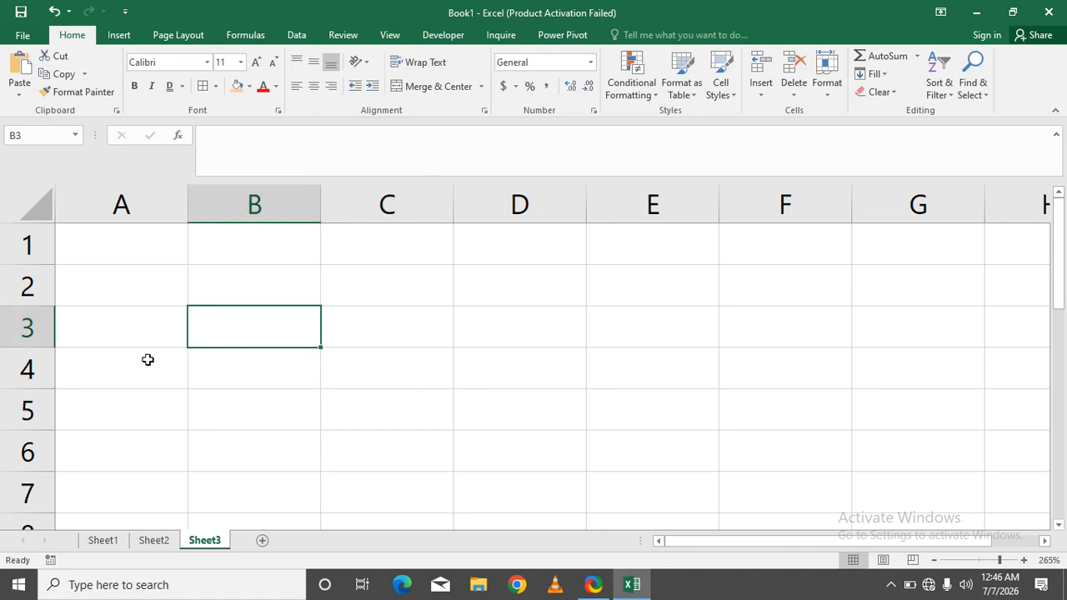
{"action": "left_click", "coordinate": [322, 201]}
{"action": "left_click_drag", "start_coordinate": [322, 201], "coordinate": [468, 207]}
- Enter a person's first name in capital letters in cell B3
{"action": "left_click", "coordinate": [302, 255]}
{"action": "left_click", "coordinate": [292, 322]}
{"action": "type", "text": "SHAHZAD"}
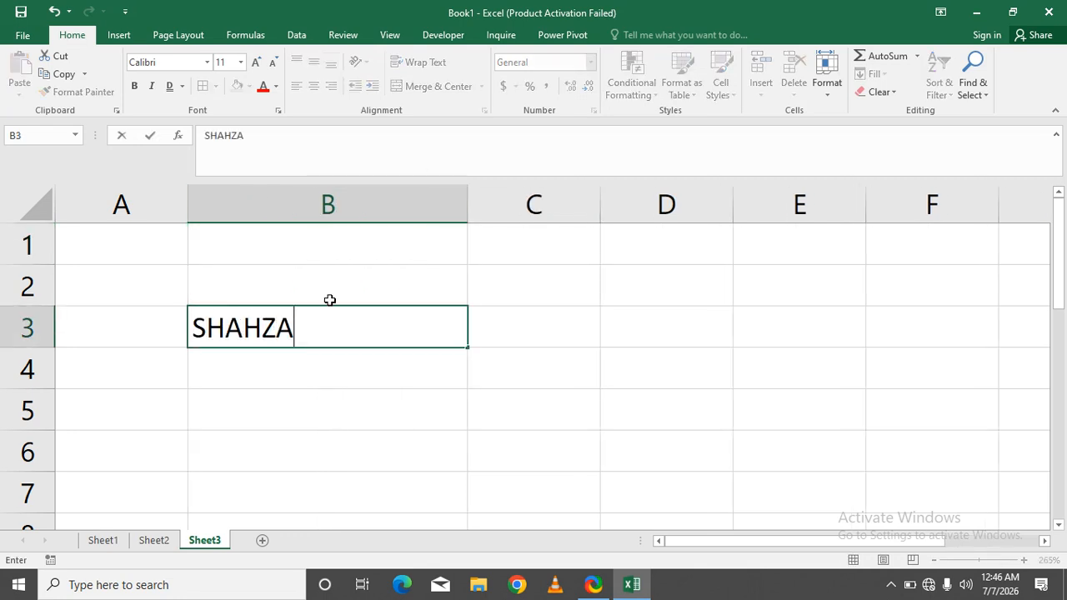
{"action": "key", "text": "Return"}
{"action": "left_click", "coordinate": [324, 317]}
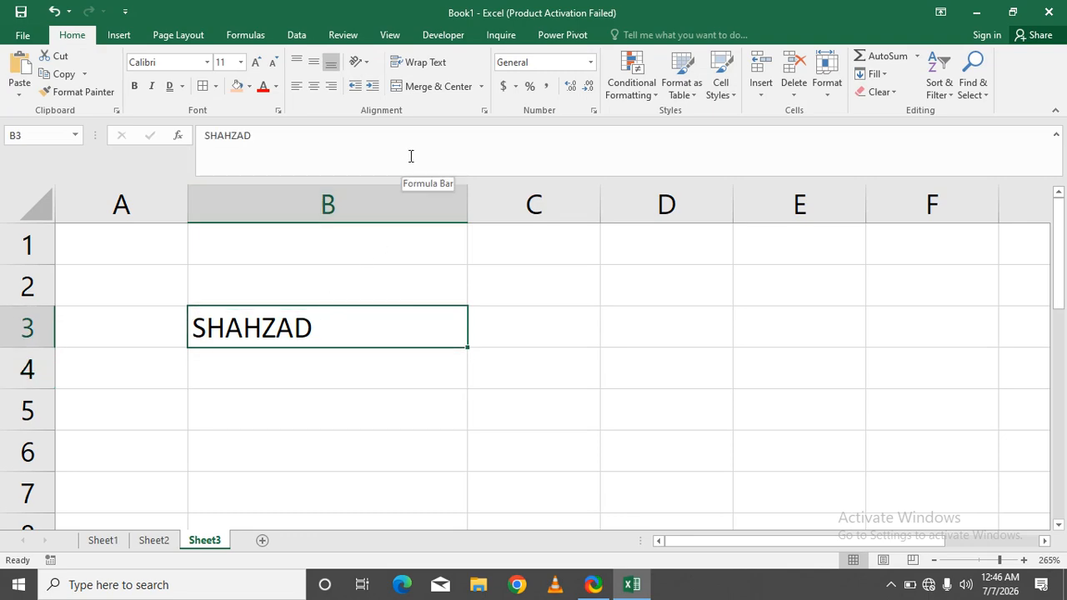
- Set the horizontal alignment of cell B3 to Left (Indent) with an indent of 3
{"action": "key", "text": "ctrl+1"}
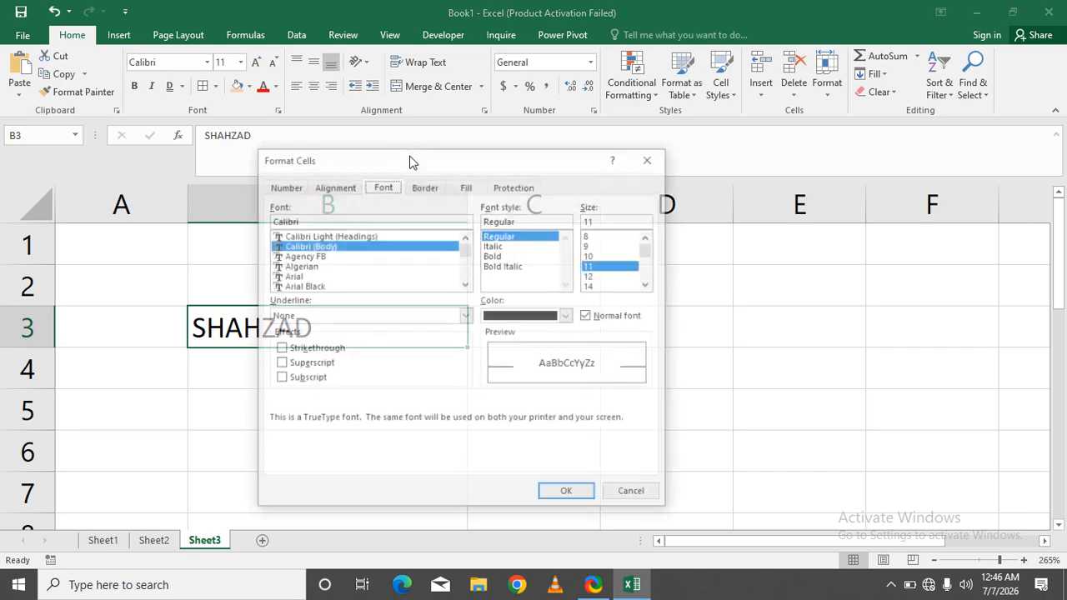
{"action": "left_click_drag", "start_coordinate": [409, 160], "coordinate": [636, 150]}
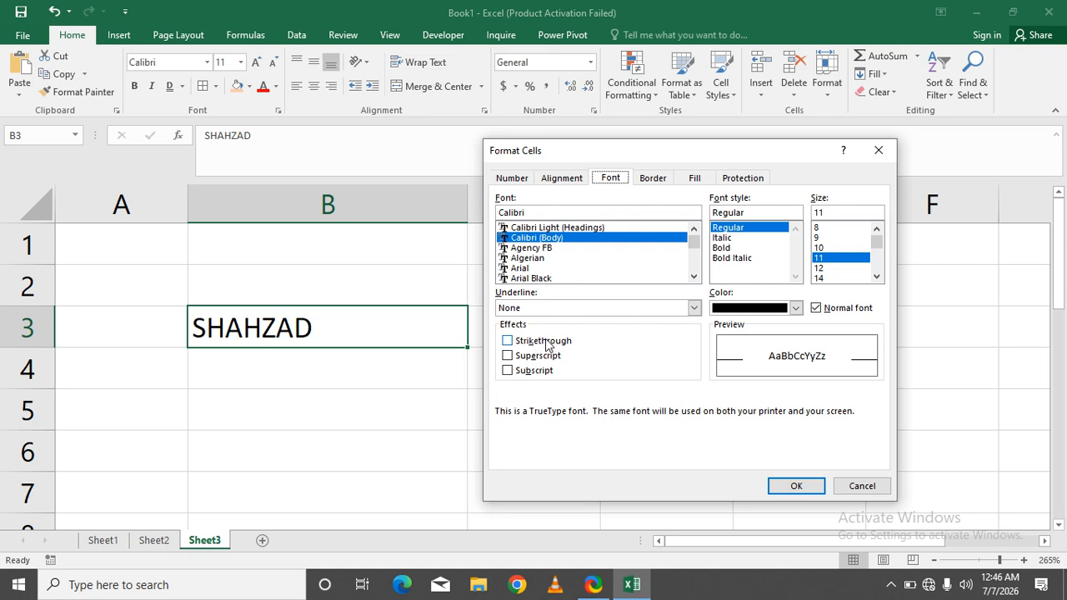
{"action": "left_click", "coordinate": [556, 182]}
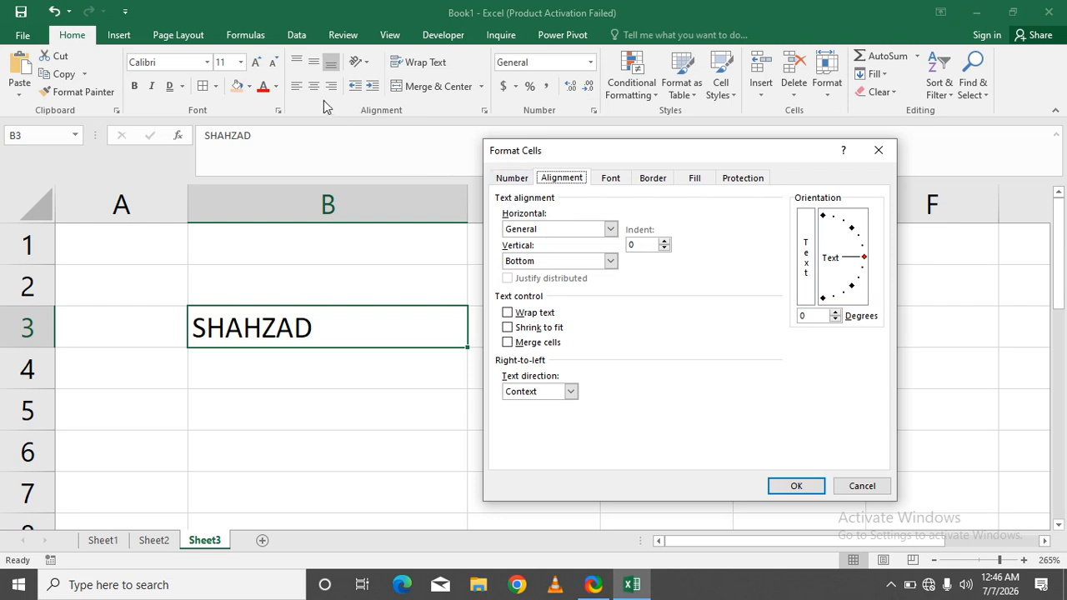
{"action": "left_click", "coordinate": [611, 230]}
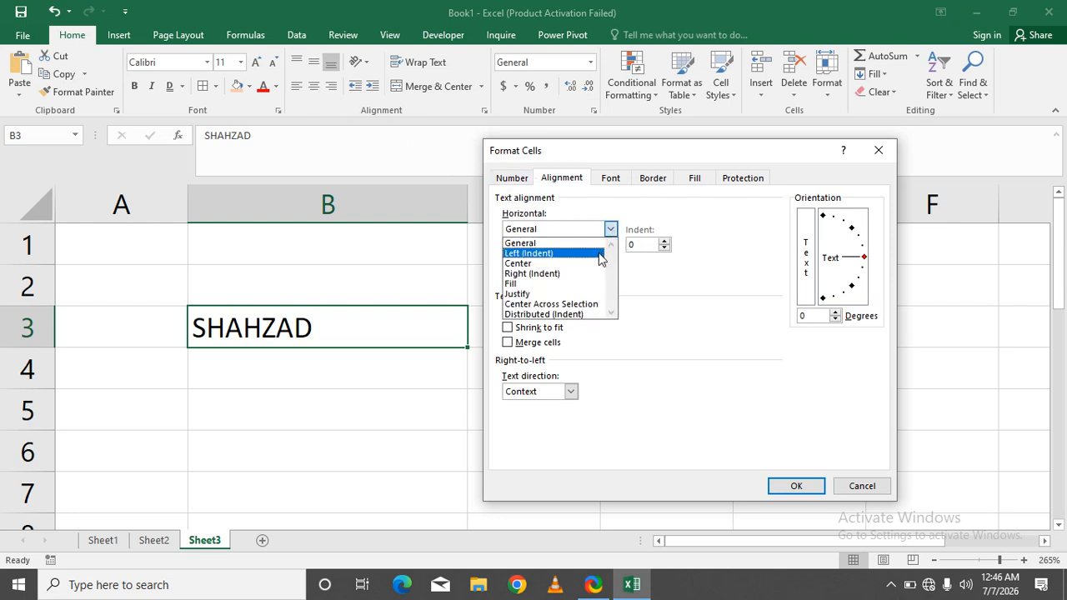
{"action": "left_click", "coordinate": [599, 252]}
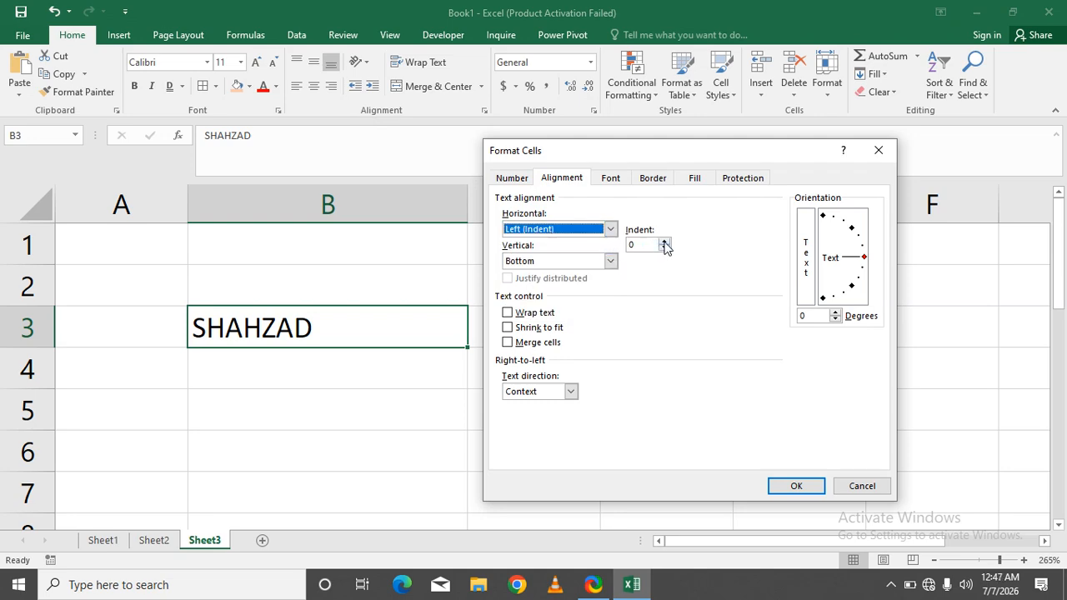
{"action": "left_click", "coordinate": [664, 241]}
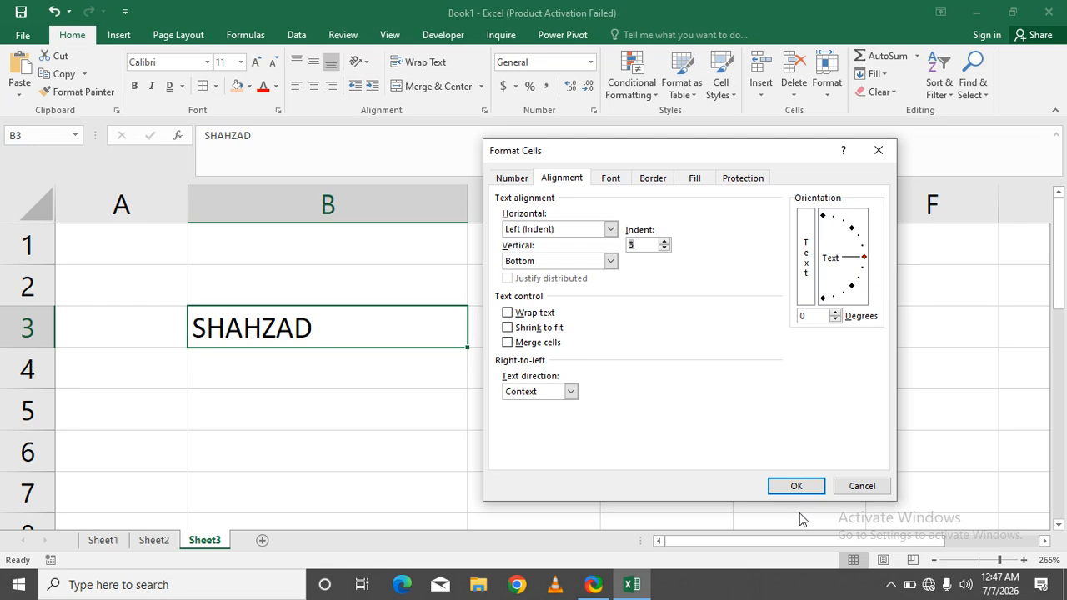
{"action": "left_click", "coordinate": [796, 487]}
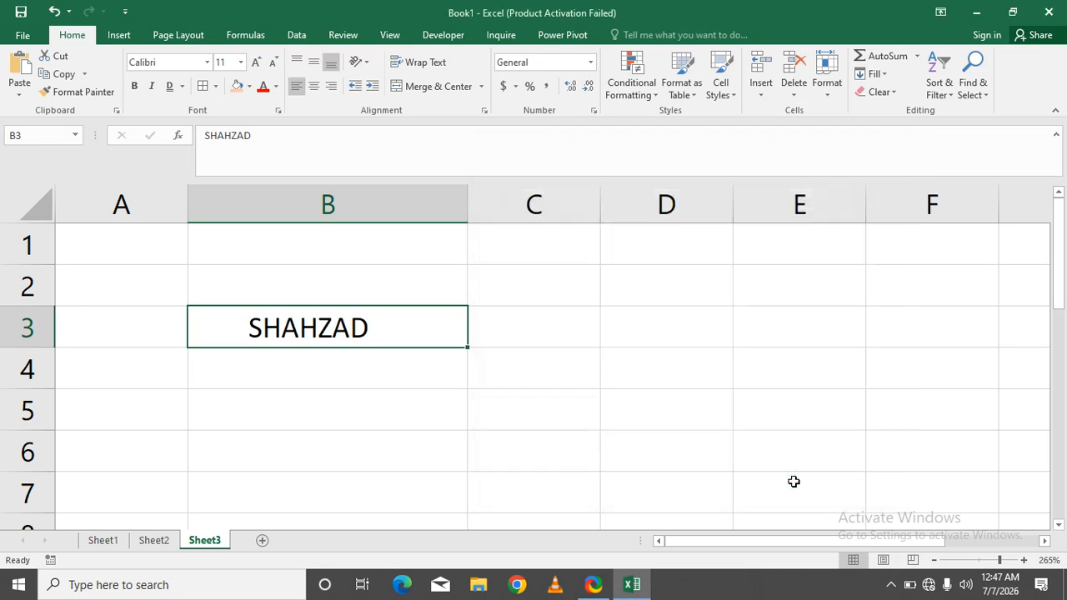
{"action": "left_click", "coordinate": [485, 111]}
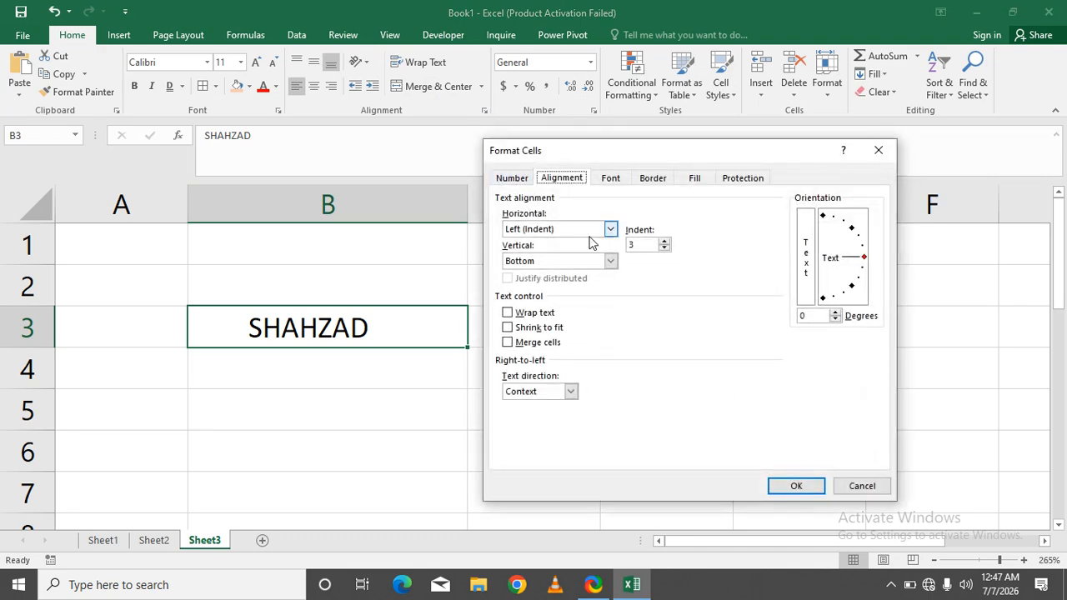
{"action": "left_click", "coordinate": [611, 229]}
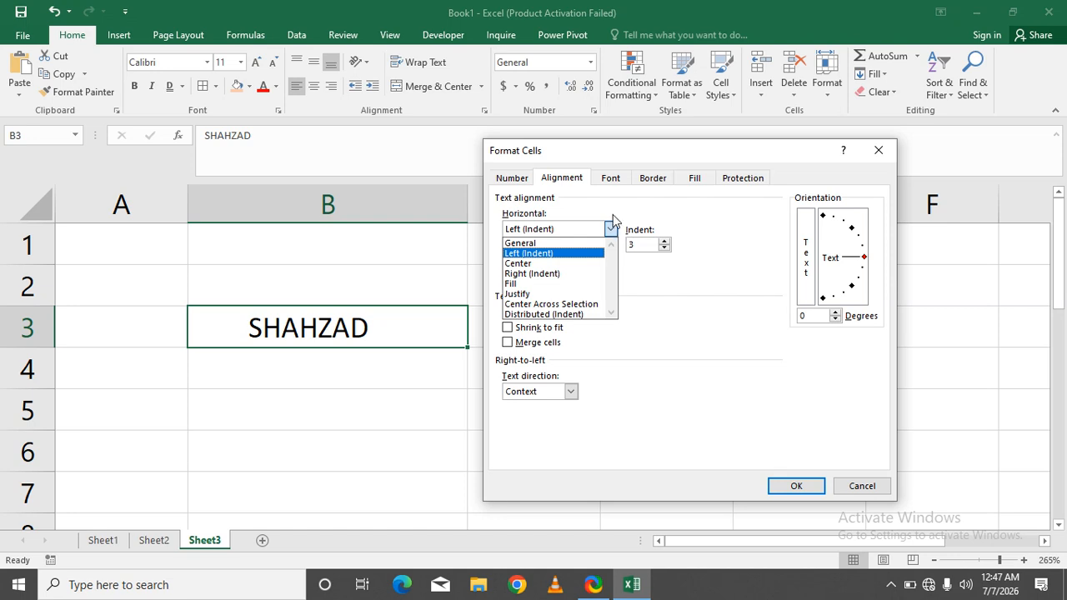
{"action": "left_click", "coordinate": [804, 481]}
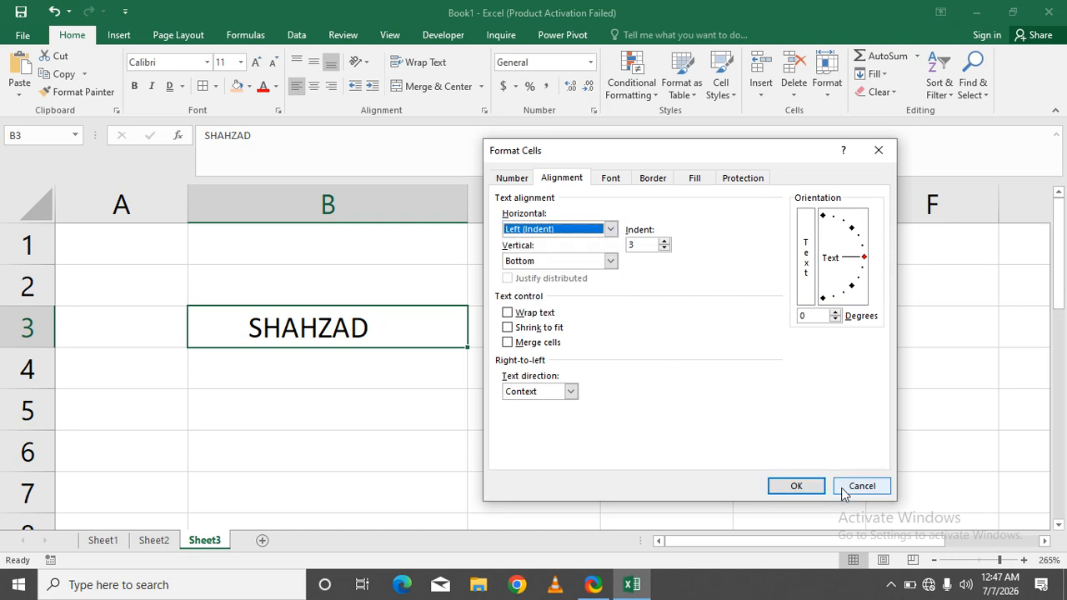
{"action": "left_click", "coordinate": [849, 486]}
- Enter the text PAK in cell B5
{"action": "left_click", "coordinate": [487, 421]}
{"action": "left_click", "coordinate": [362, 400]}
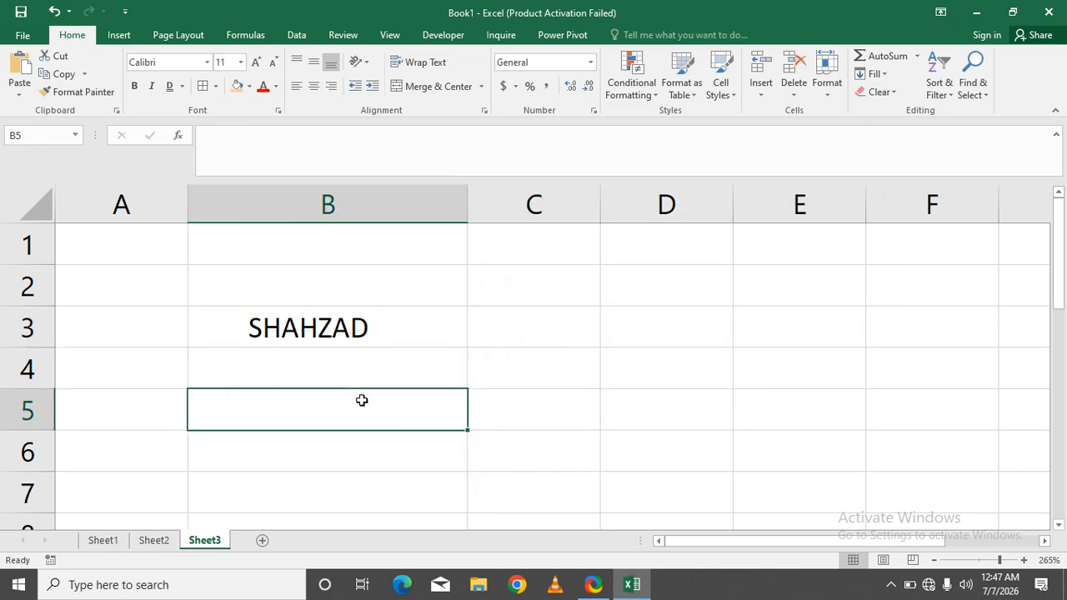
{"action": "type", "text": "PAK"}
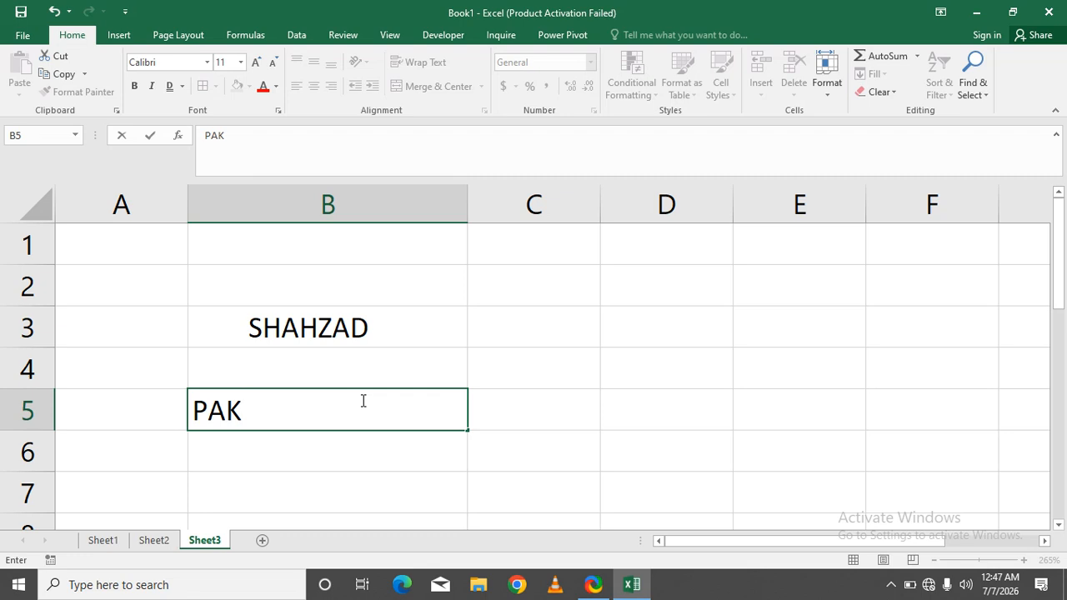
{"action": "key", "text": "Return"}
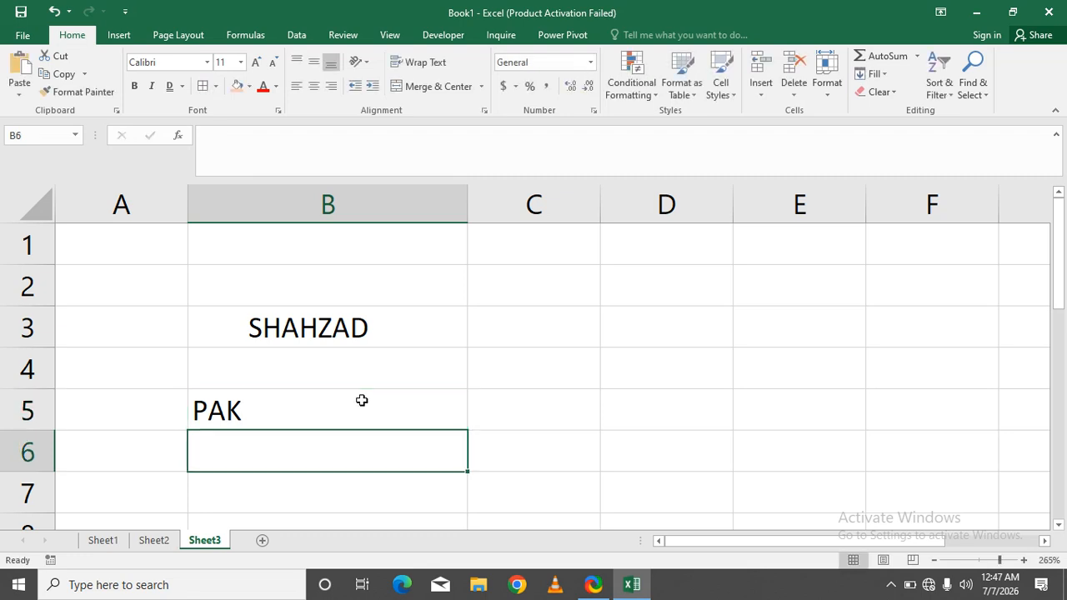
- Set the horizontal alignment of cell B5 to Fill and widen column B to more than double its width
{"action": "left_click", "coordinate": [362, 400]}
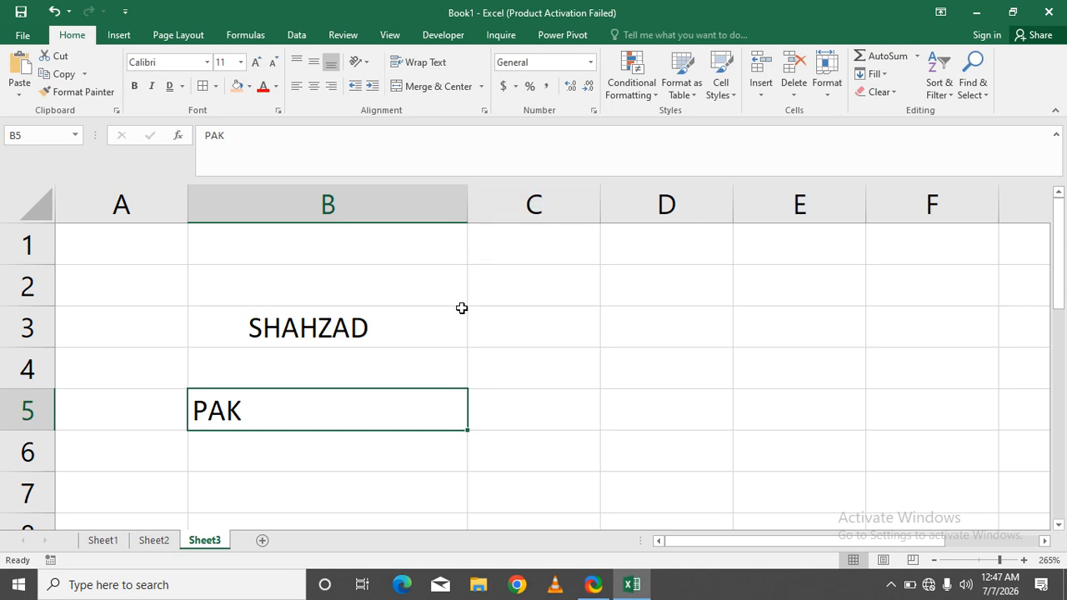
{"action": "key", "text": "ctrl+shift+f"}
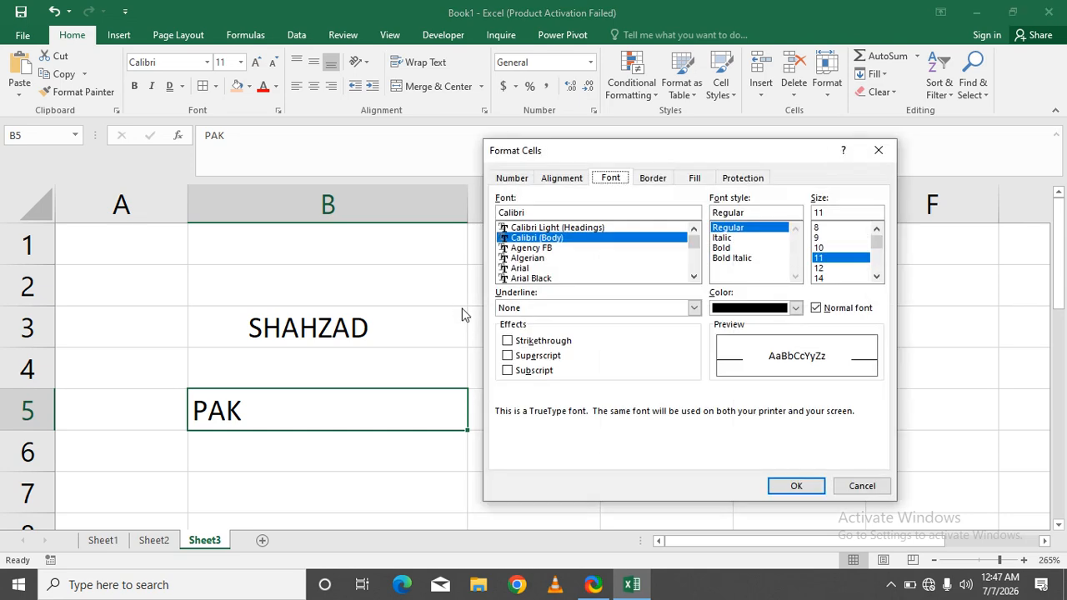
{"action": "left_click", "coordinate": [556, 180]}
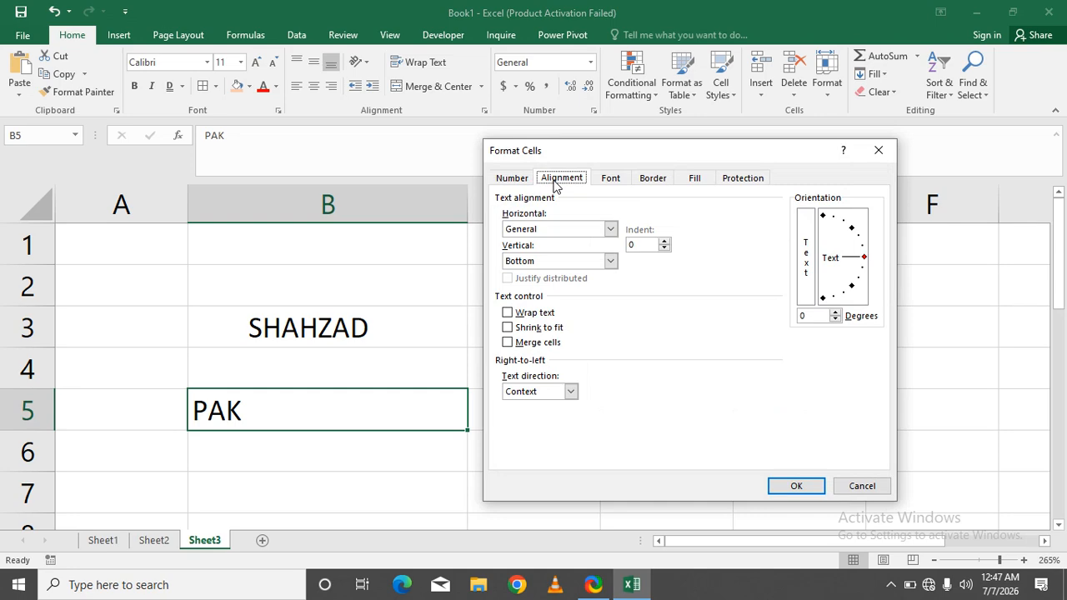
{"action": "left_click", "coordinate": [611, 230]}
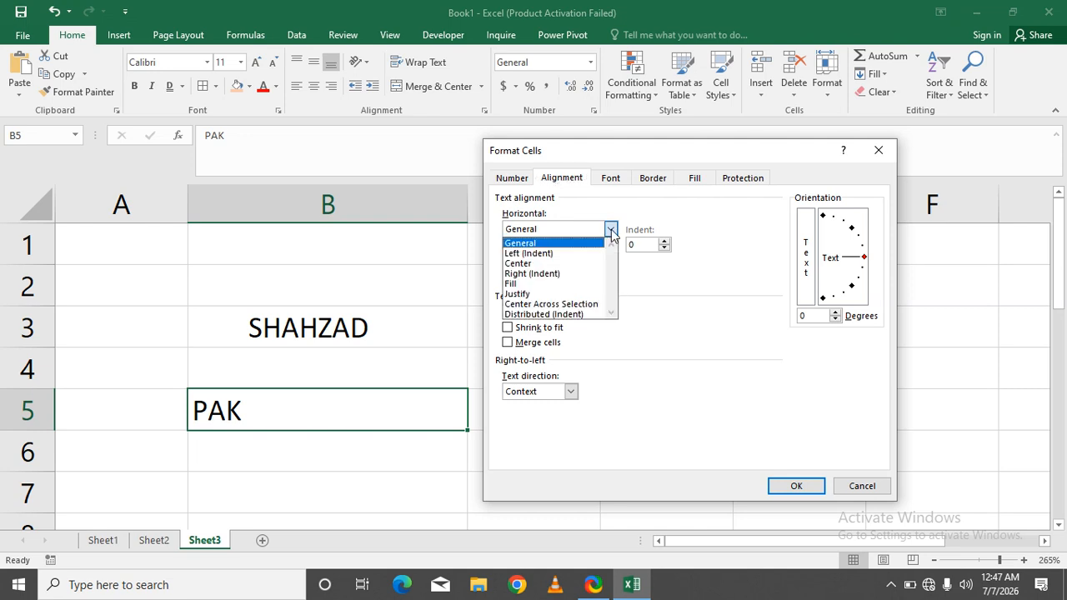
{"action": "left_click", "coordinate": [585, 287]}
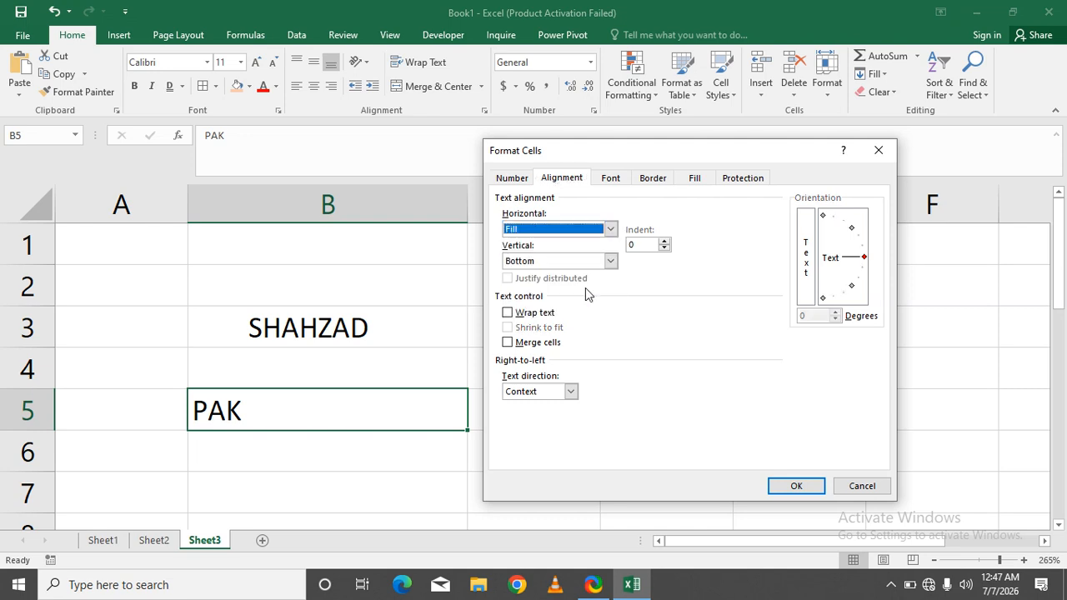
{"action": "left_click", "coordinate": [779, 491]}
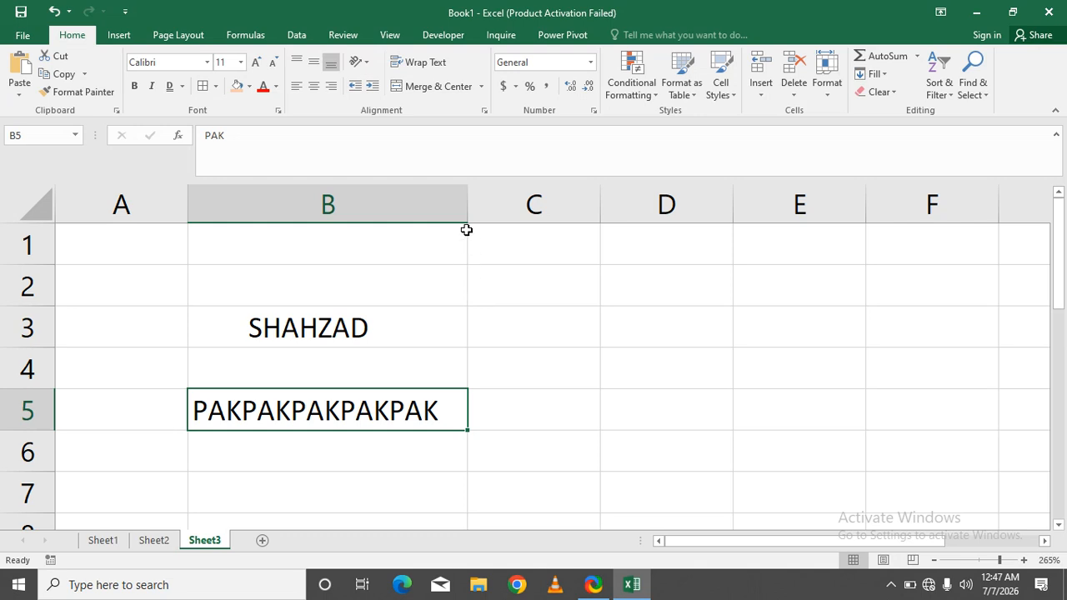
{"action": "left_click_drag", "start_coordinate": [468, 210], "coordinate": [834, 201]}
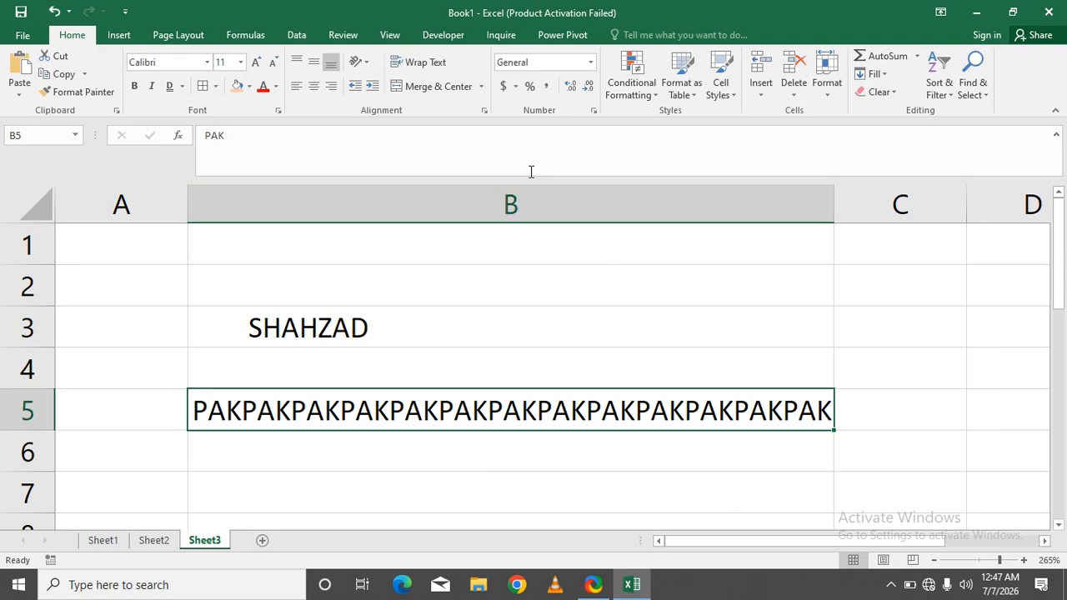
- Return the horizontal alignment of cell B5 to General and narrow column B to about twice the width of column A
{"action": "left_click", "coordinate": [486, 112]}
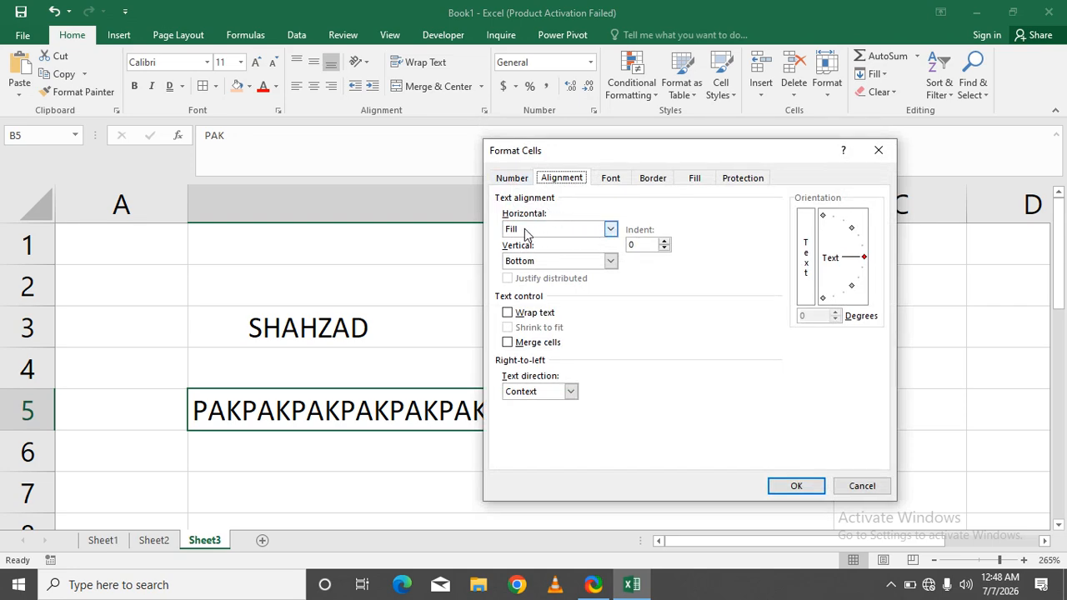
{"action": "left_click", "coordinate": [590, 232]}
{"action": "left_click", "coordinate": [587, 242]}
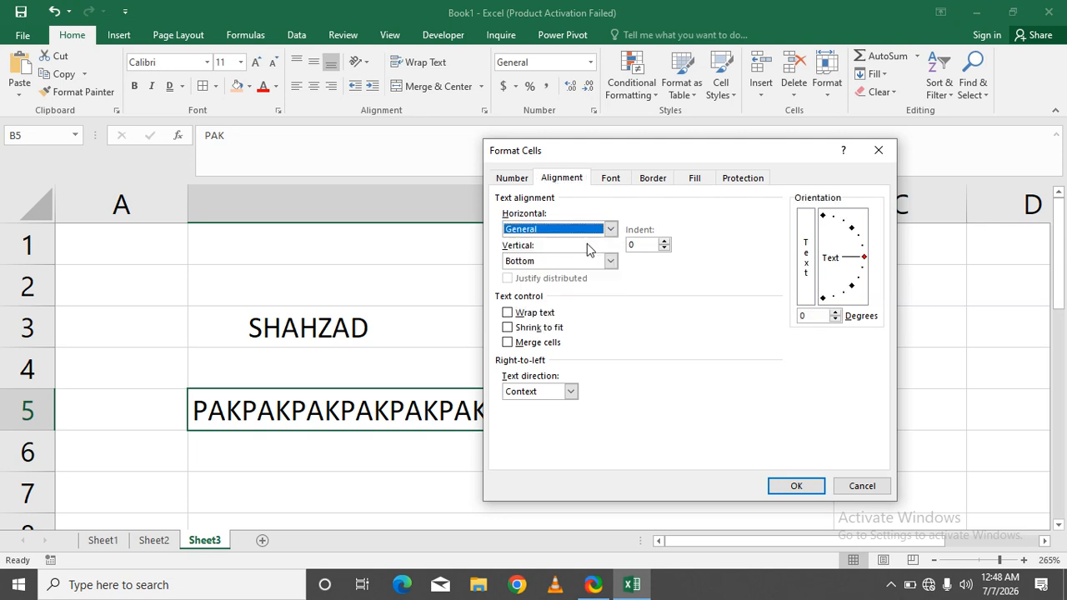
{"action": "left_click", "coordinate": [784, 484]}
{"action": "left_click", "coordinate": [475, 505]}
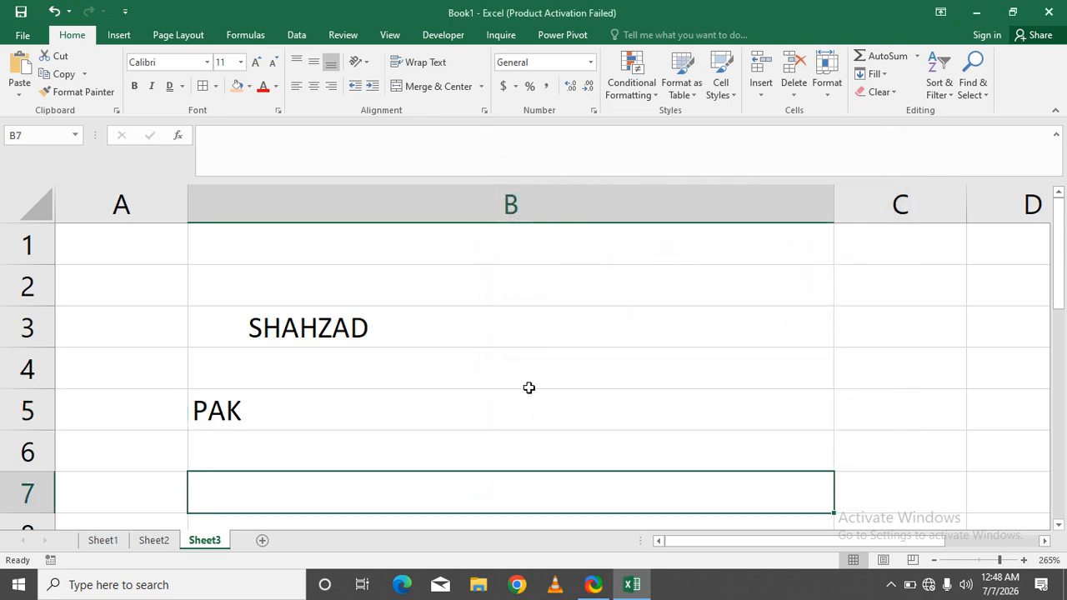
{"action": "left_click_drag", "start_coordinate": [833, 205], "coordinate": [435, 243]}
{"action": "left_click", "coordinate": [317, 412]}
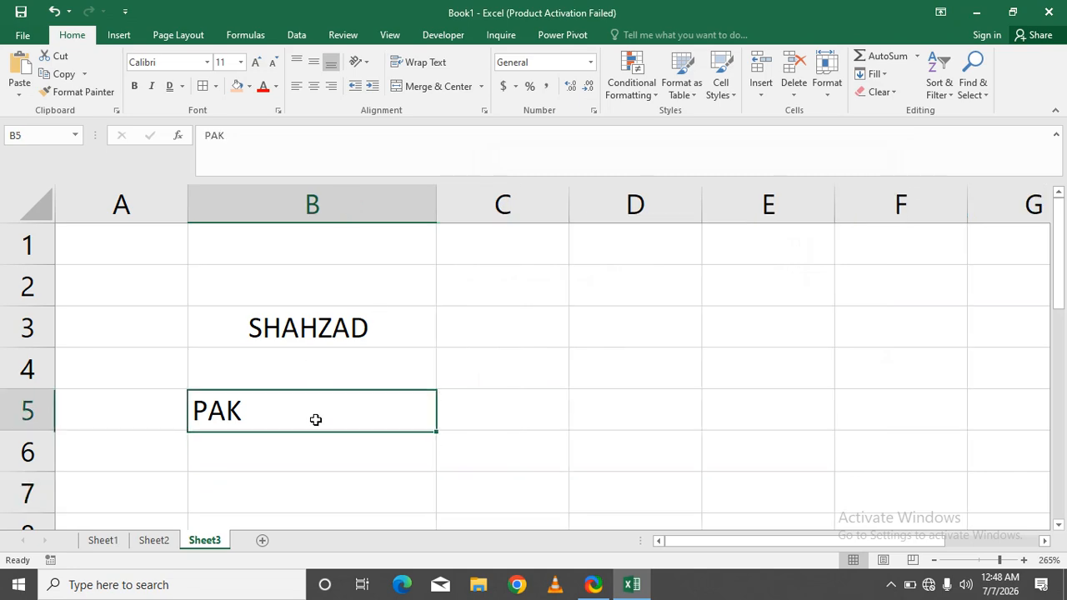
{"action": "left_click", "coordinate": [487, 109]}
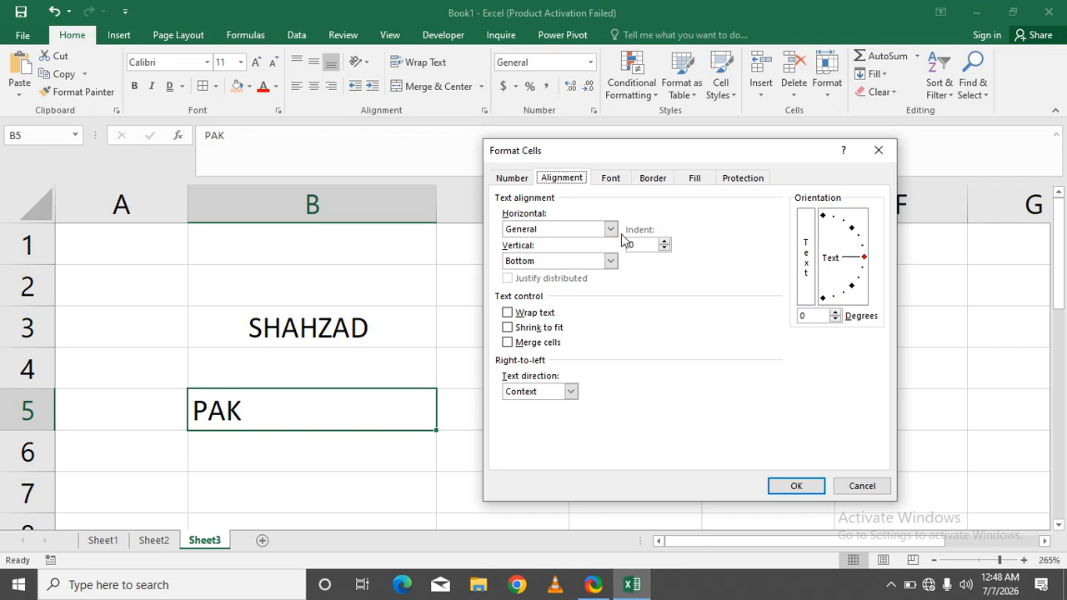
{"action": "left_click", "coordinate": [611, 228]}
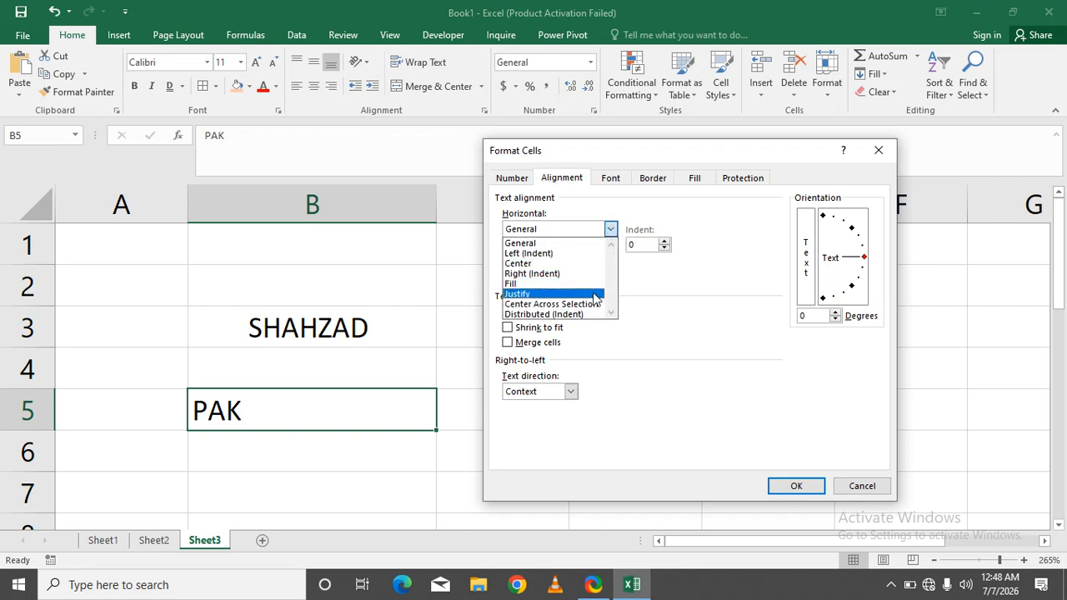
{"action": "left_click", "coordinate": [862, 486]}
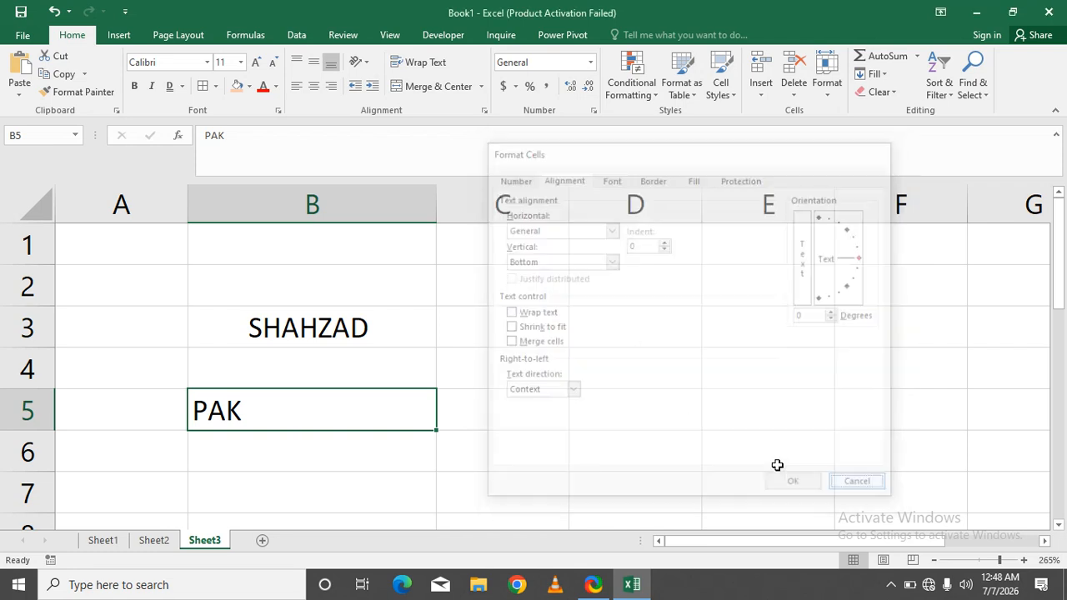
- Replace the text in cell B5 with the channel owner's first name followed by PRACTICAL
{"action": "double_click", "coordinate": [368, 403]}
{"action": "key", "text": "BackSpace"}
{"action": "key", "text": "BackSpace"}
{"action": "key", "text": "BackSpace"}
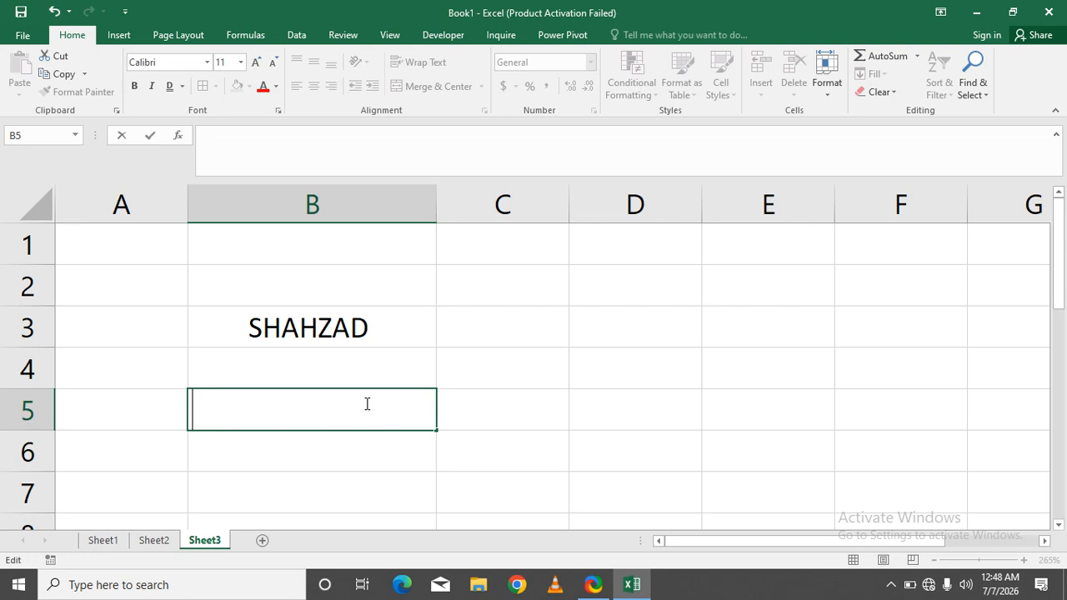
{"action": "type", "text": "SHAHZAD PRACTOICAL"}
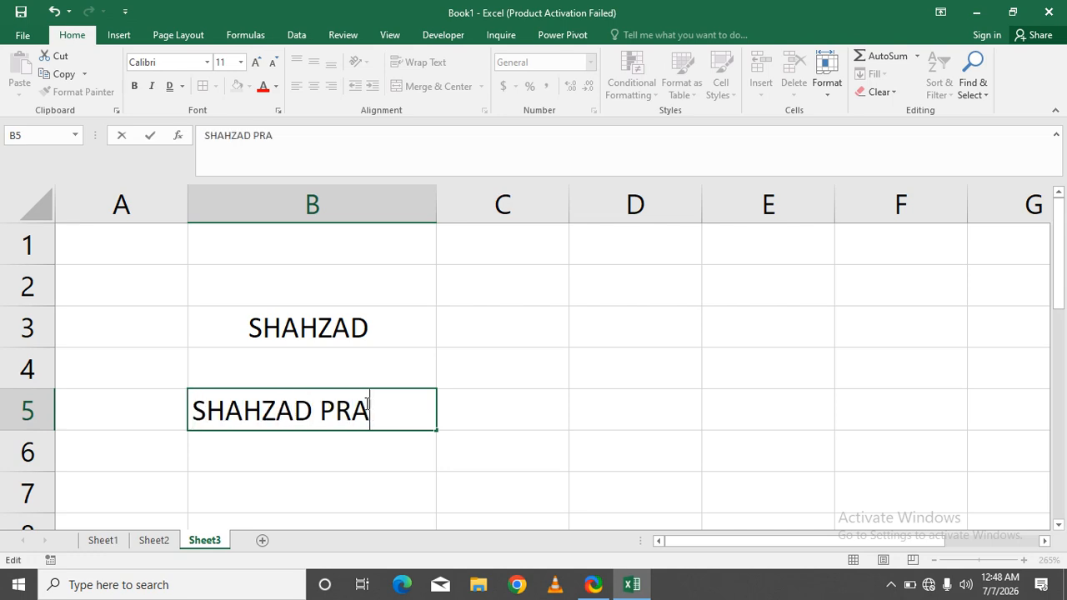
{"action": "key", "text": "BackSpace"}
{"action": "key", "text": "BackSpace"}
{"action": "key", "text": "BackSpace"}
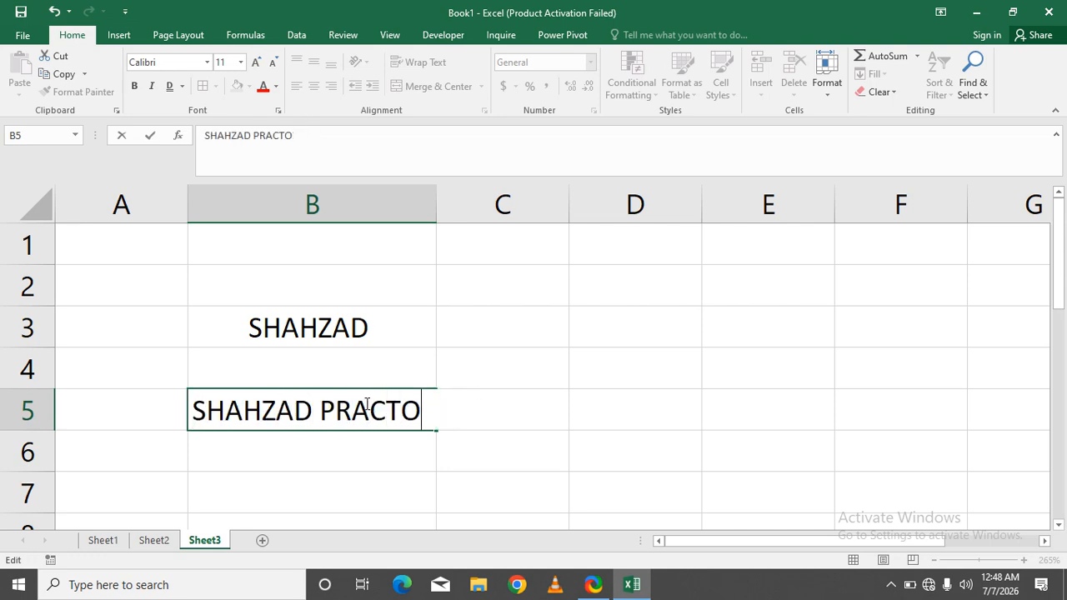
{"action": "key", "text": "BackSpace"}
{"action": "type", "text": "ICAL"}
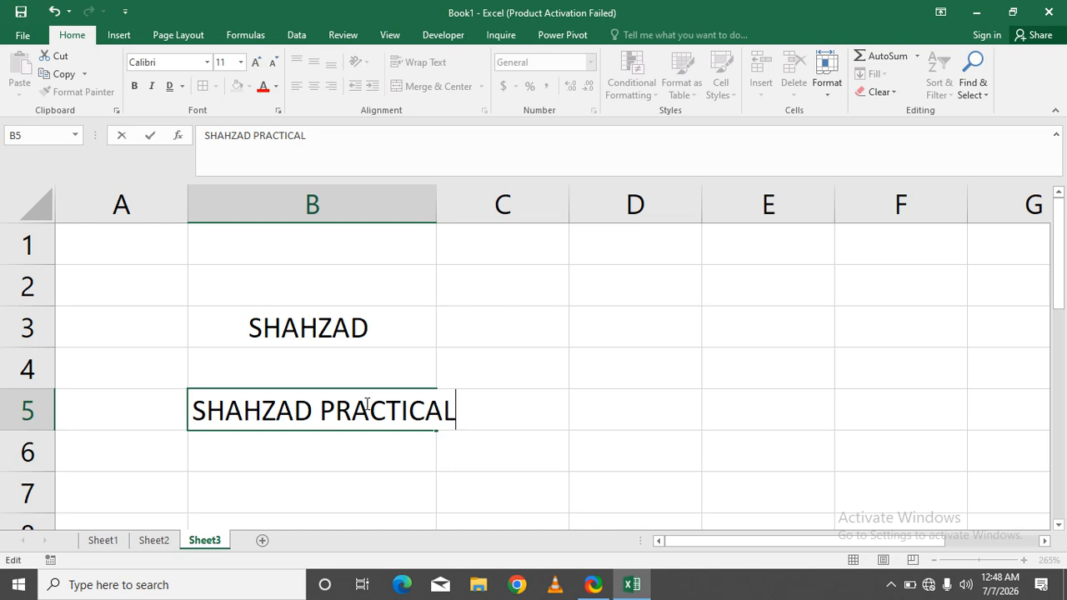
- Add a second line reading CHANNEL KO SUBSCRIBE KARO within cell B5
{"action": "key", "text": "alt+Return"}
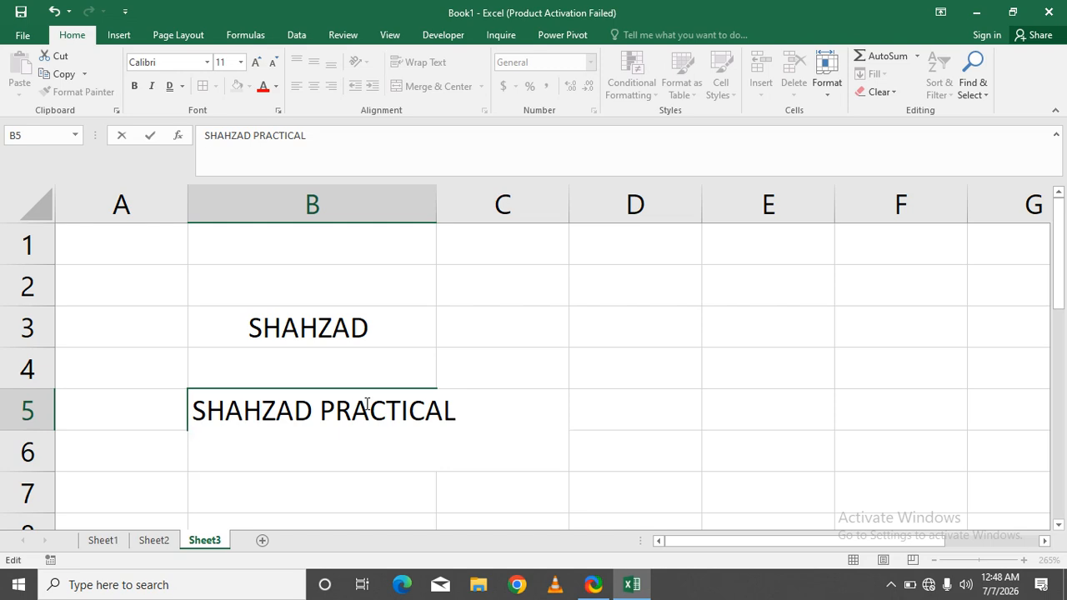
{"action": "type", "text": "CHANNEL K"}
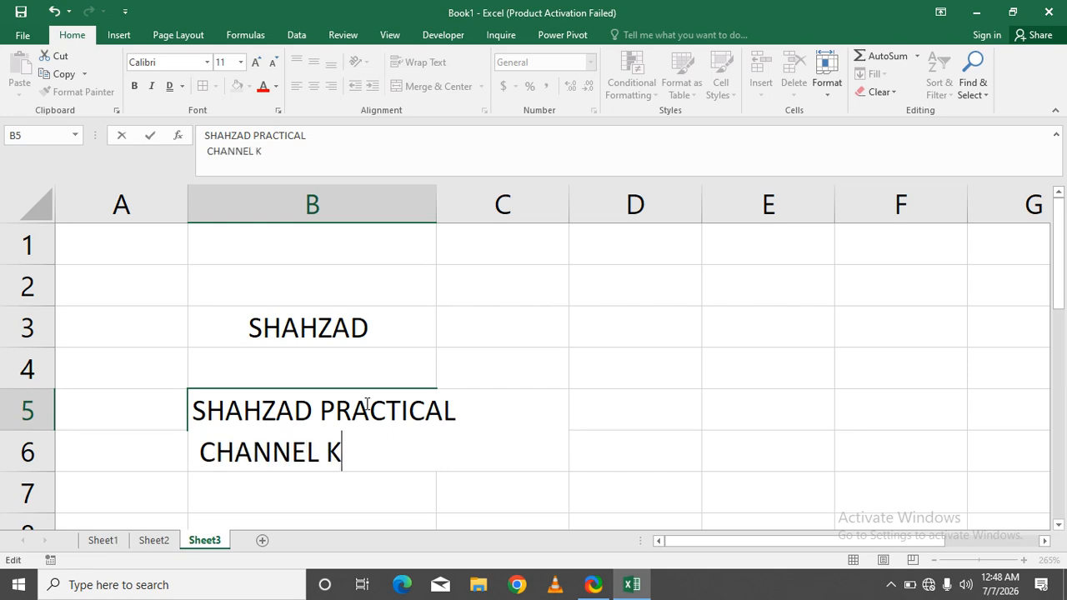
{"action": "type", "text": "O SUBS CR"}
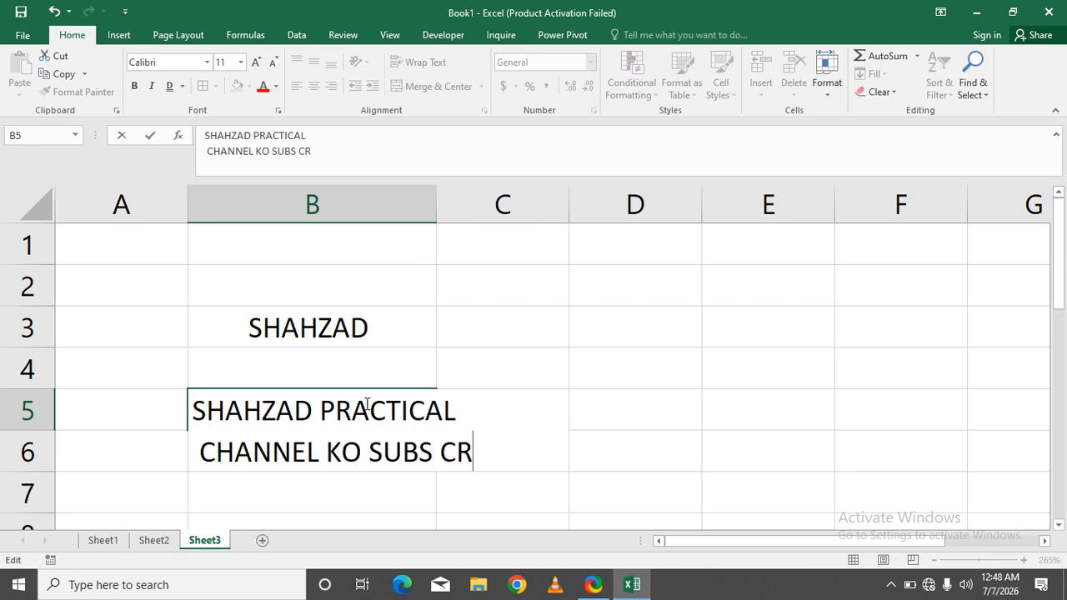
{"action": "key", "text": "BackSpace"}
{"action": "key", "text": "BackSpace"}
{"action": "key", "text": "BackSpace"}
{"action": "type", "text": "R"}
{"action": "key", "text": "BackSpace"}
{"action": "type", "text": "CRIBE KARO"}
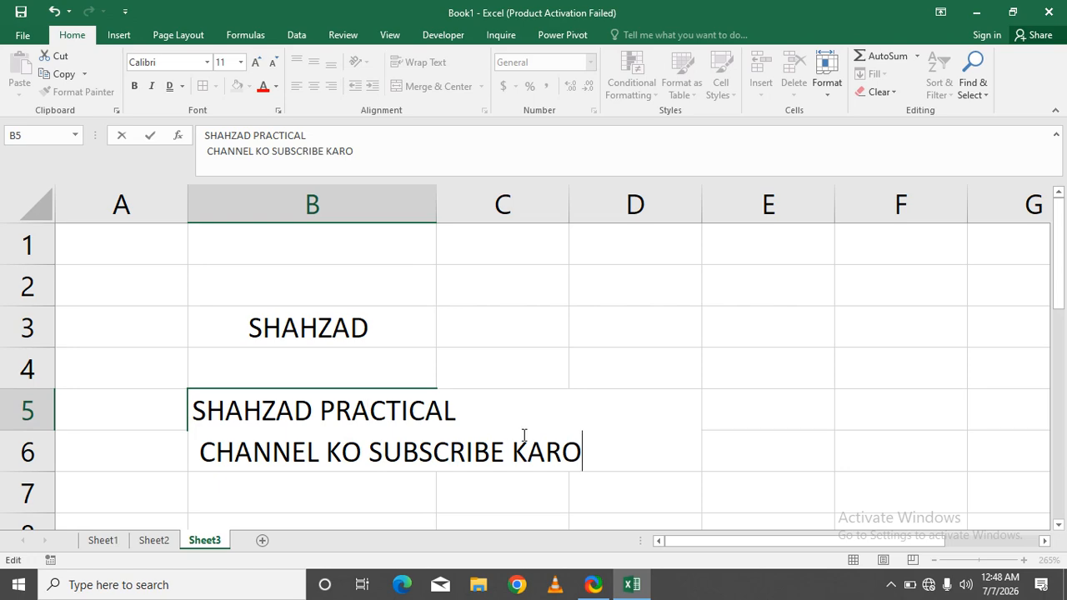
{"action": "left_click", "coordinate": [644, 485]}
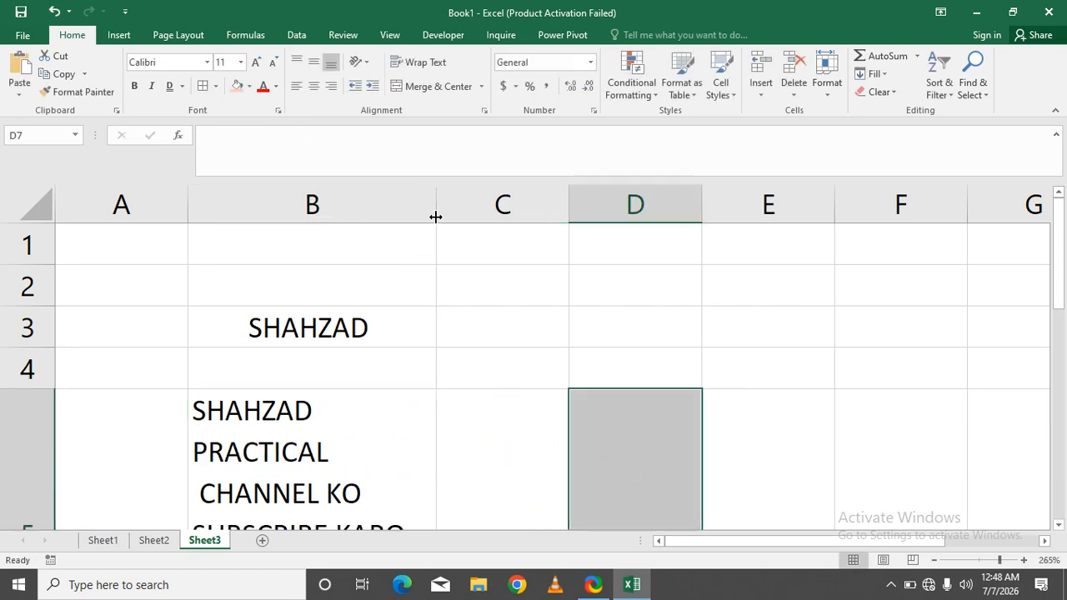
- Widen column B slightly so that the first line of cell B5 fits without wrapping
{"action": "left_click_drag", "start_coordinate": [435, 217], "coordinate": [468, 215]}
{"action": "scroll", "coordinate": [406, 366], "scroll_direction": "down", "scroll_amount": 2}
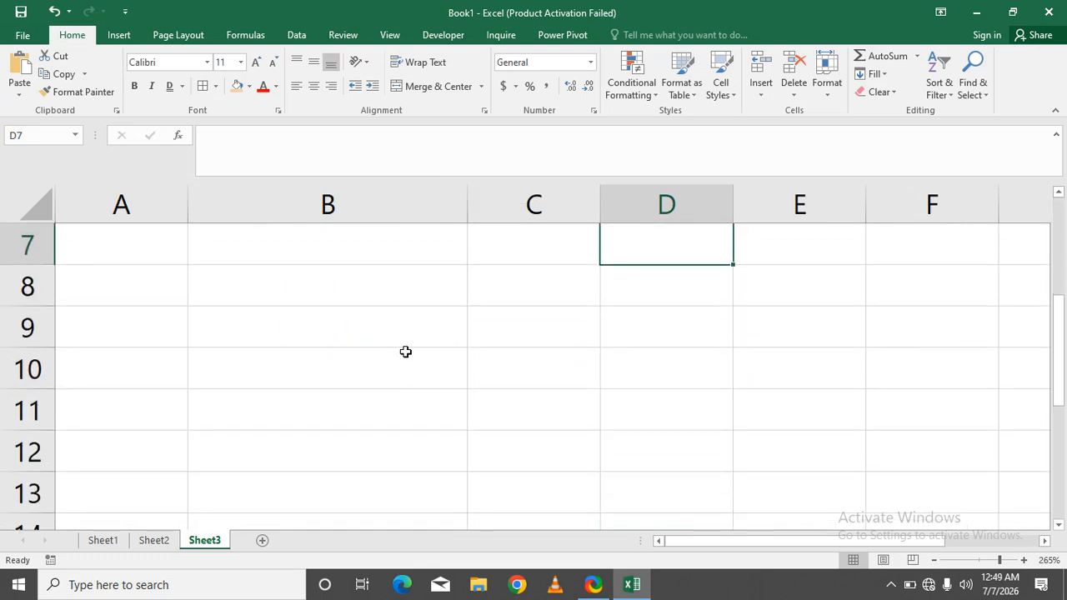
{"action": "scroll", "coordinate": [405, 352], "scroll_direction": "up", "scroll_amount": 1}
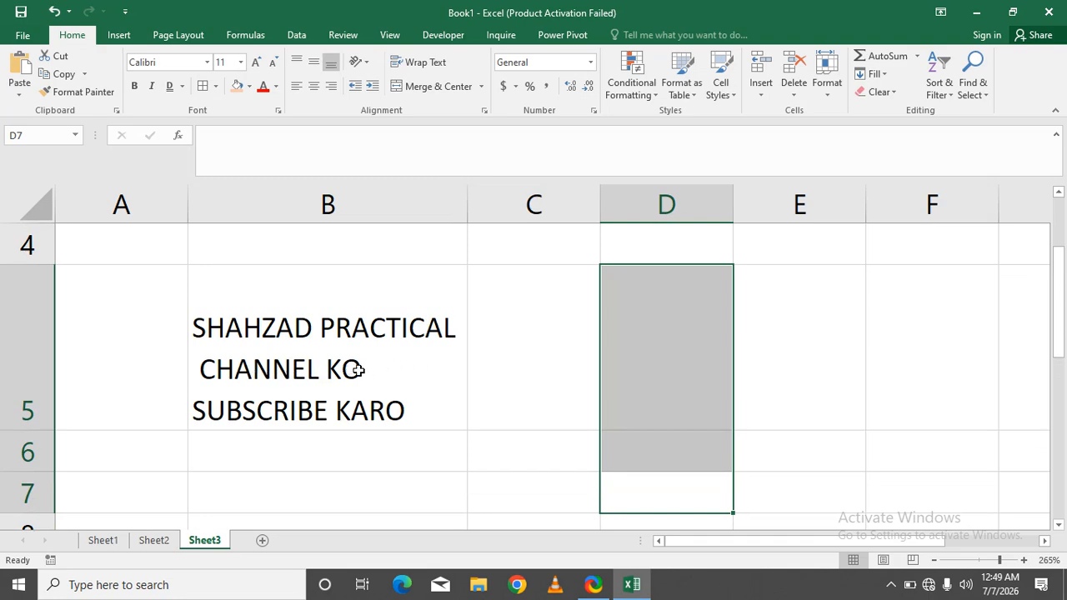
- Set the horizontal alignment of cell B5 to Justify
{"action": "left_click", "coordinate": [401, 400]}
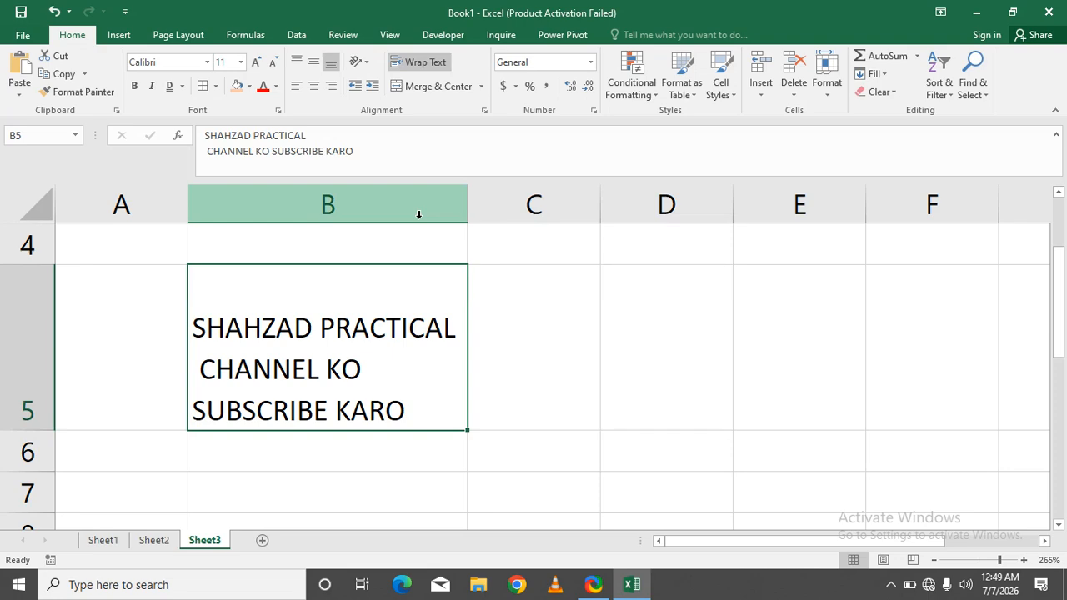
{"action": "left_click", "coordinate": [483, 112]}
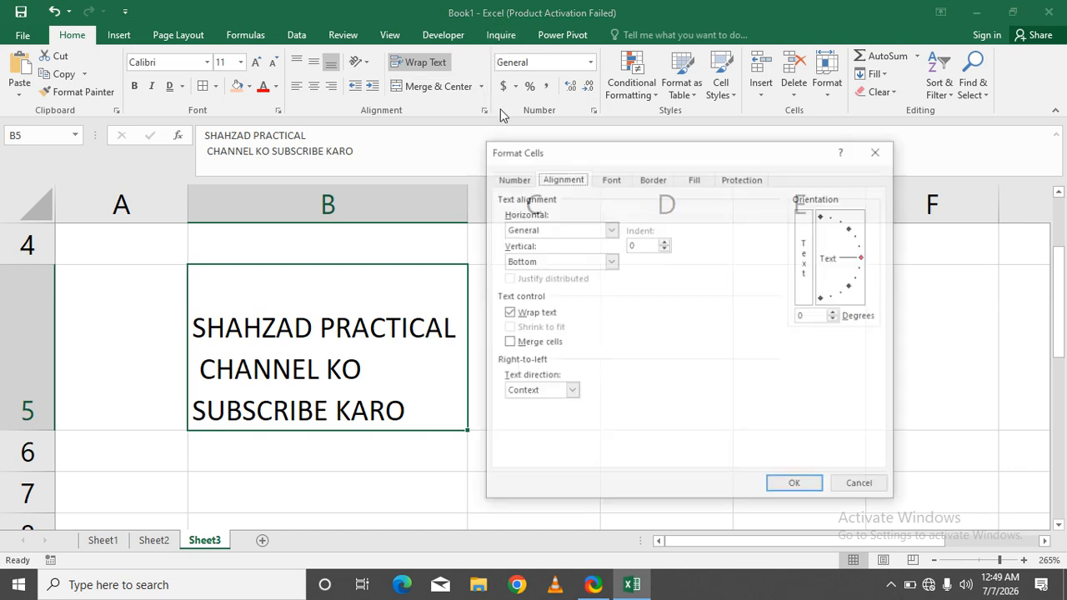
{"action": "left_click", "coordinate": [609, 232]}
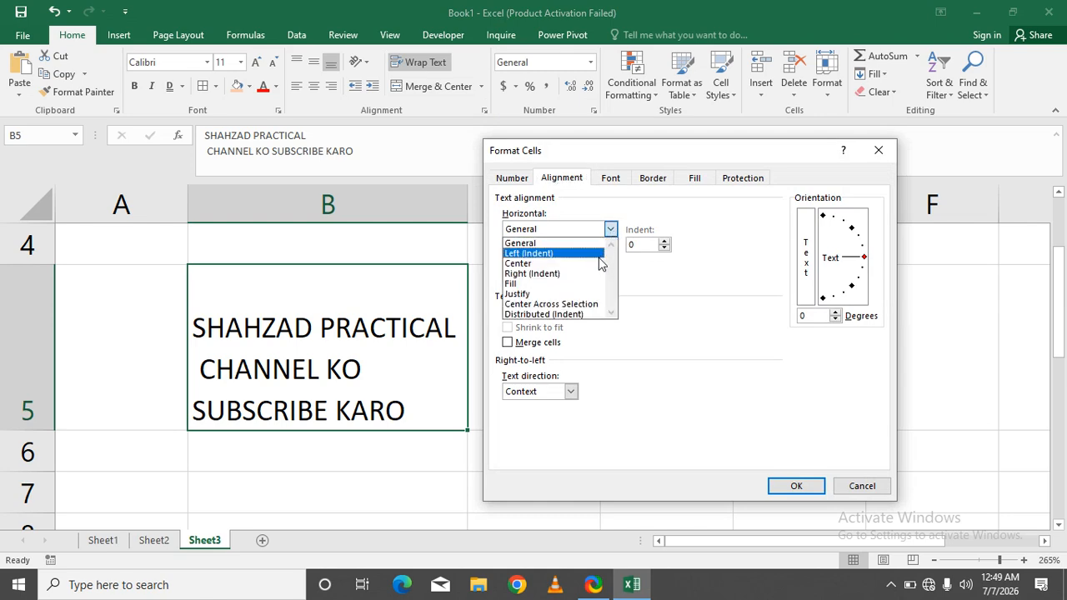
{"action": "left_click", "coordinate": [593, 295]}
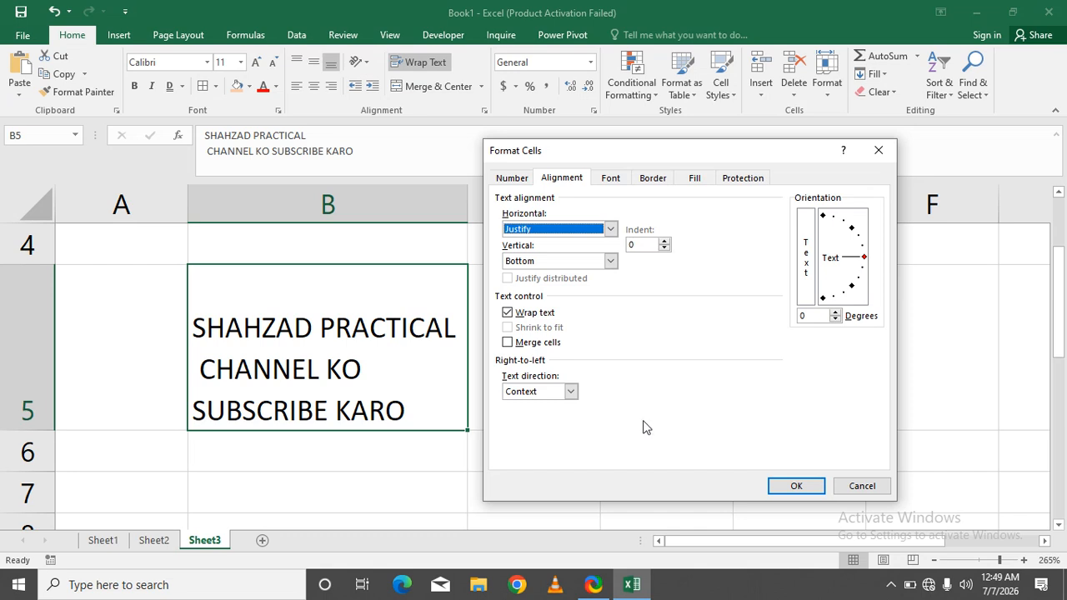
{"action": "left_click", "coordinate": [783, 485]}
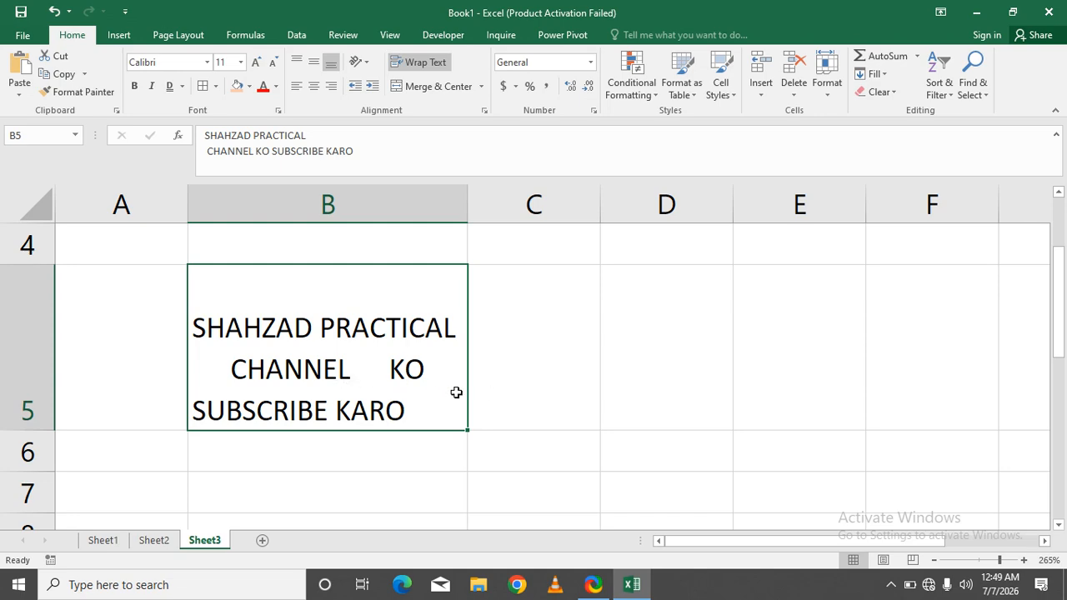
{"action": "left_click", "coordinate": [529, 388]}
{"action": "left_click", "coordinate": [374, 375]}
{"action": "left_click", "coordinate": [526, 376]}
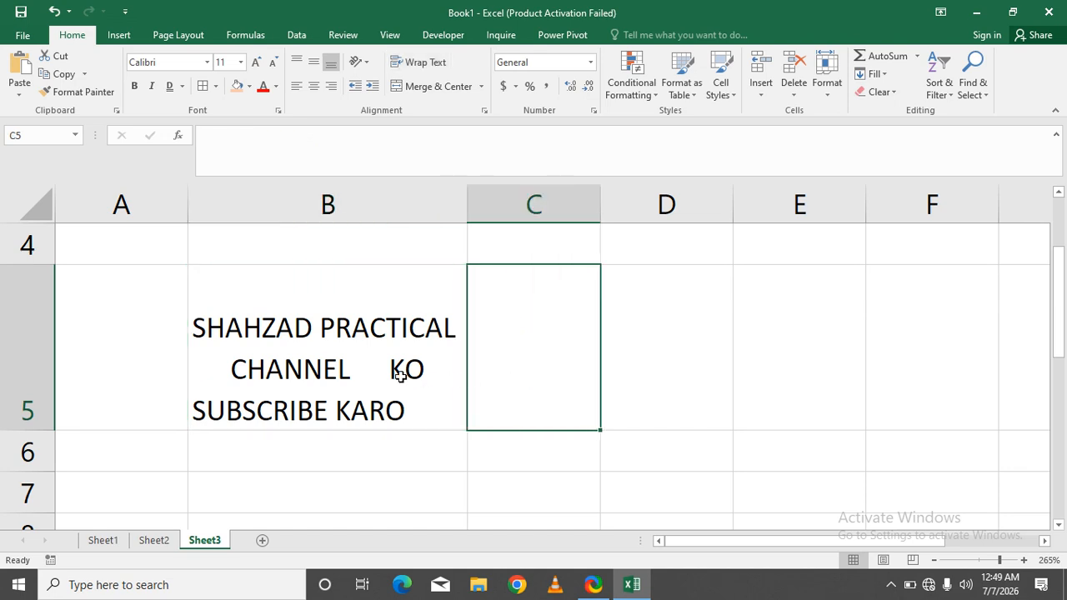
- Return the horizontal alignment of the multi-line text in cell B5 to General
{"action": "left_click", "coordinate": [400, 376]}
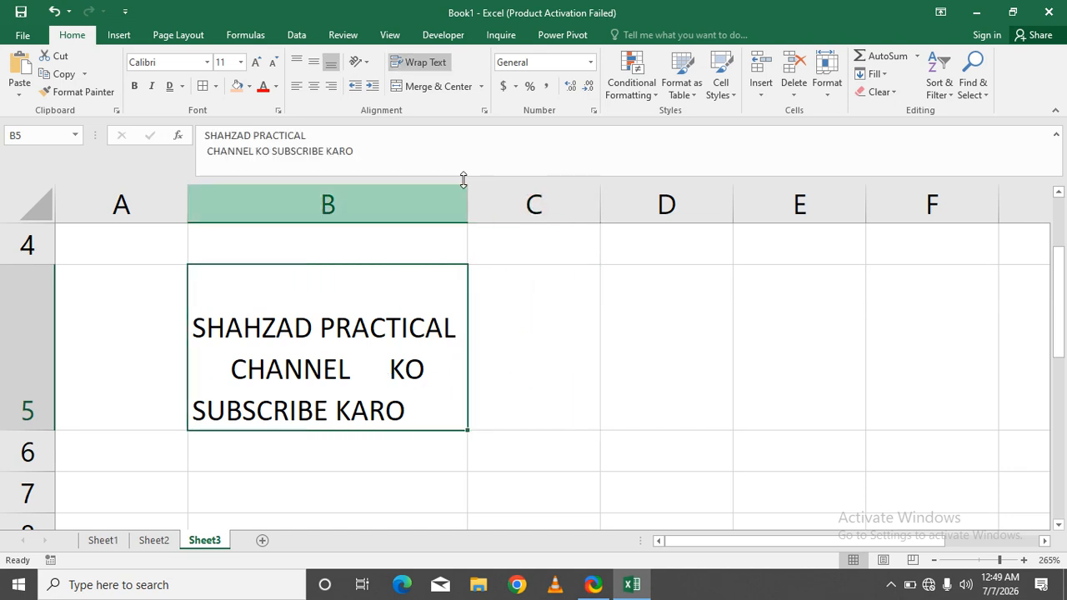
{"action": "left_click", "coordinate": [485, 110]}
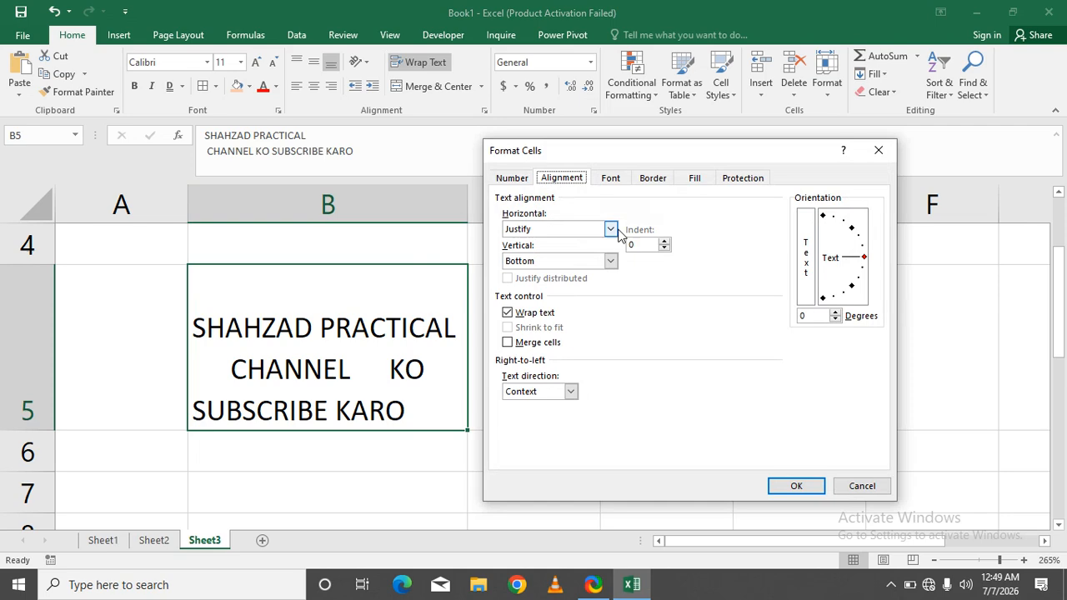
{"action": "left_click", "coordinate": [611, 229]}
{"action": "left_click", "coordinate": [589, 241]}
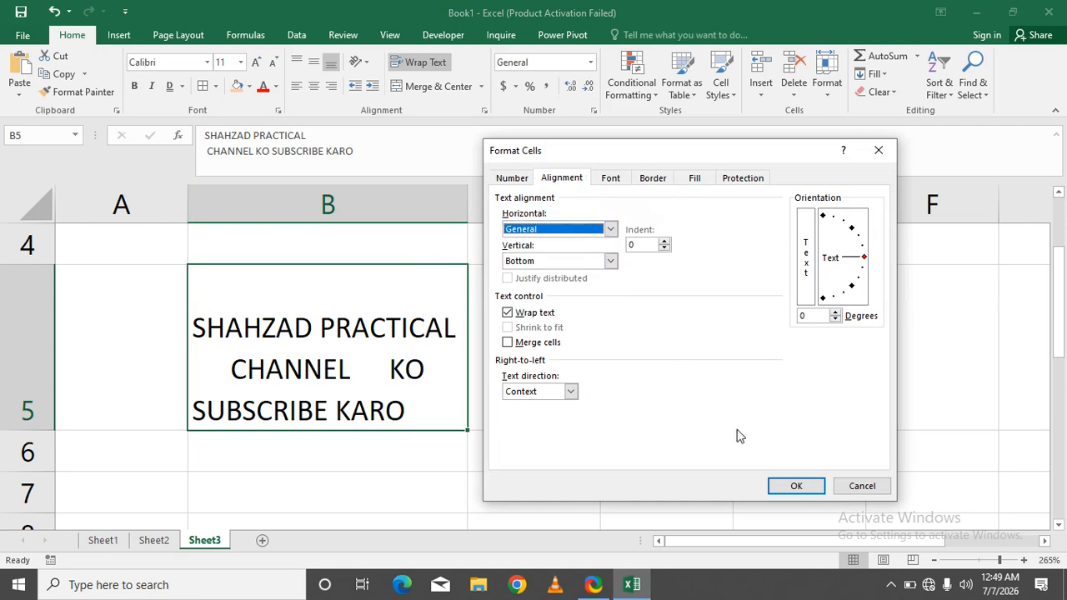
{"action": "left_click", "coordinate": [793, 486]}
{"action": "left_click", "coordinate": [590, 435]}
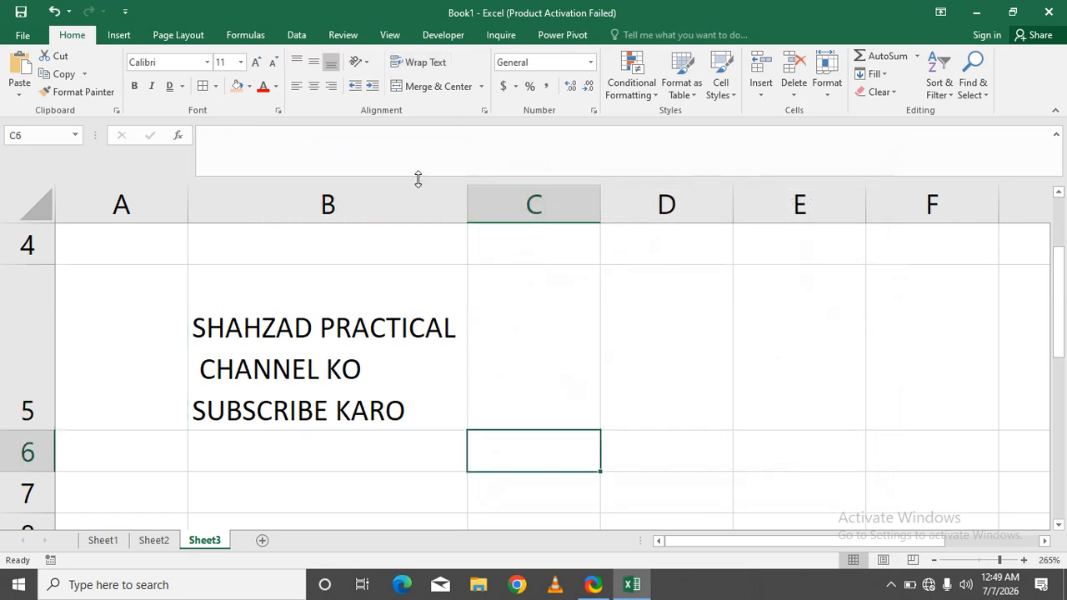
{"action": "left_click", "coordinate": [407, 270]}
{"action": "left_click", "coordinate": [481, 86]}
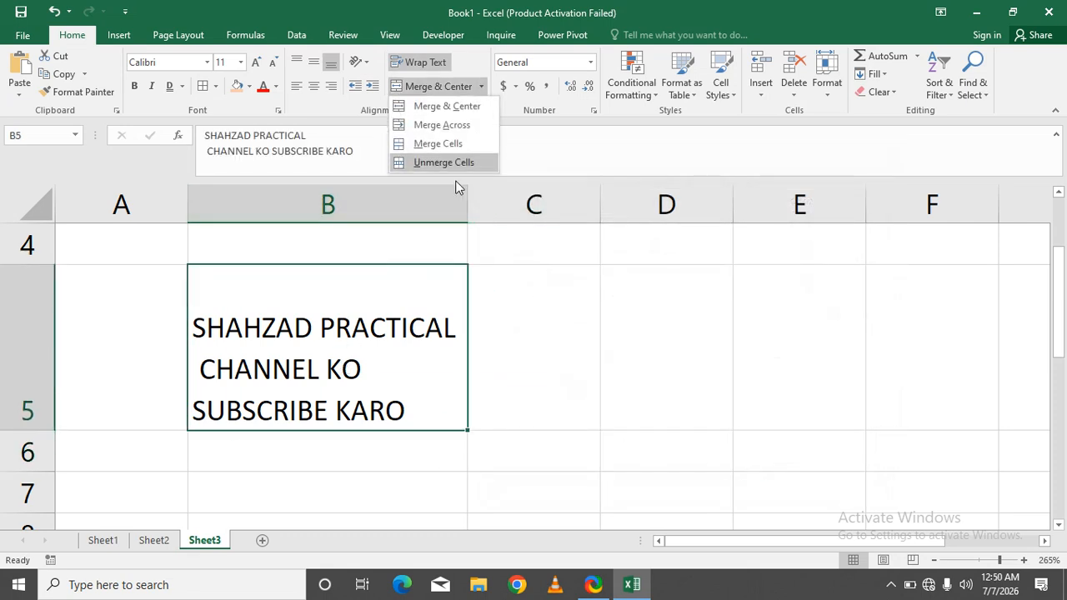
{"action": "left_click", "coordinate": [561, 291]}
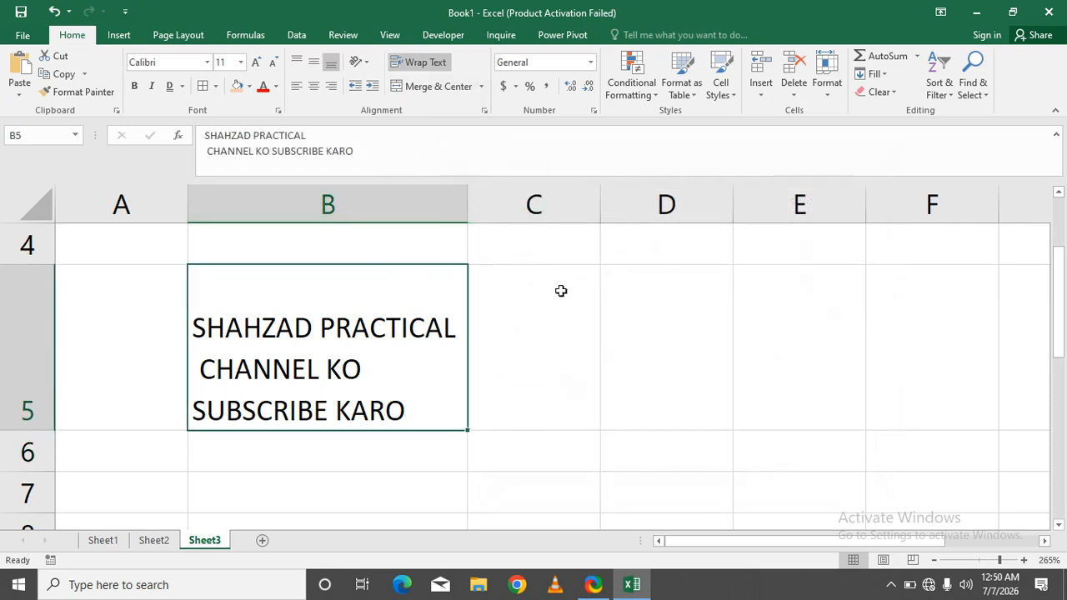
{"action": "left_click", "coordinate": [484, 111]}
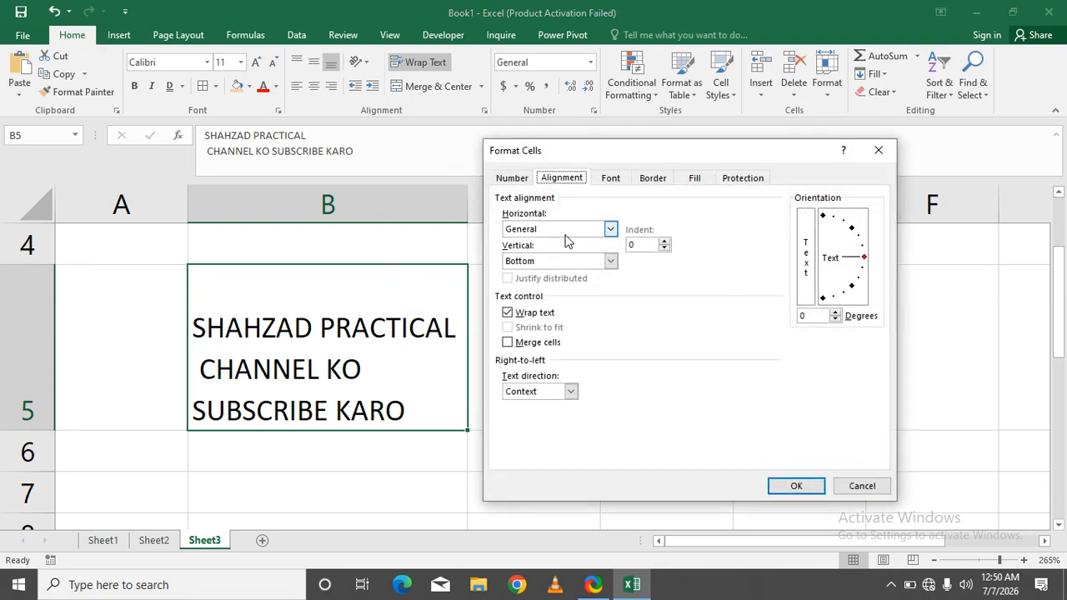
{"action": "left_click", "coordinate": [611, 230]}
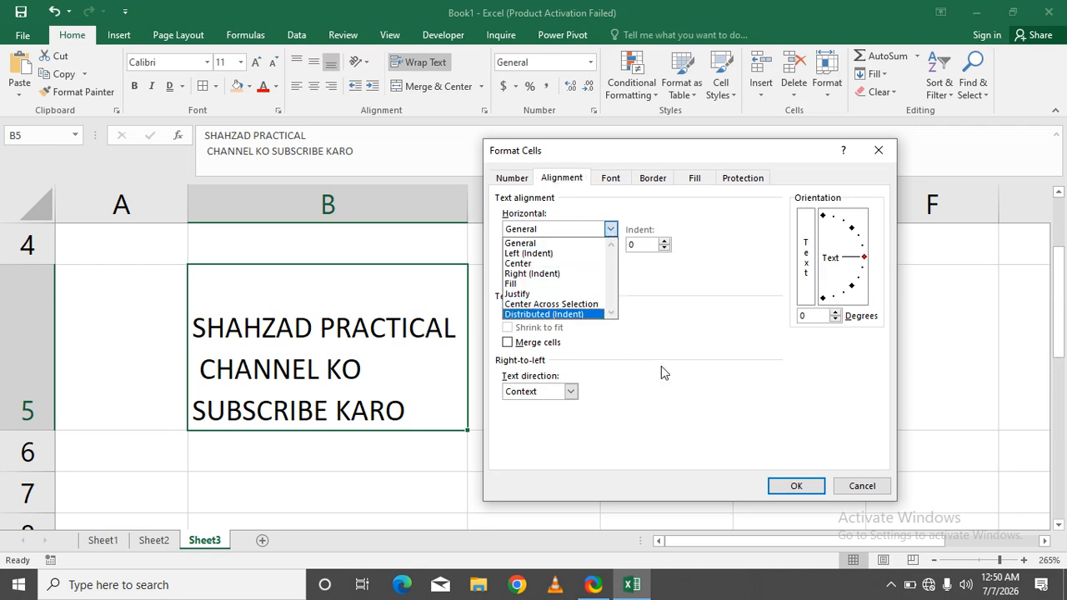
{"action": "left_click", "coordinate": [859, 486]}
- Delete the multi-line text from cell B5
{"action": "left_click", "coordinate": [635, 439]}
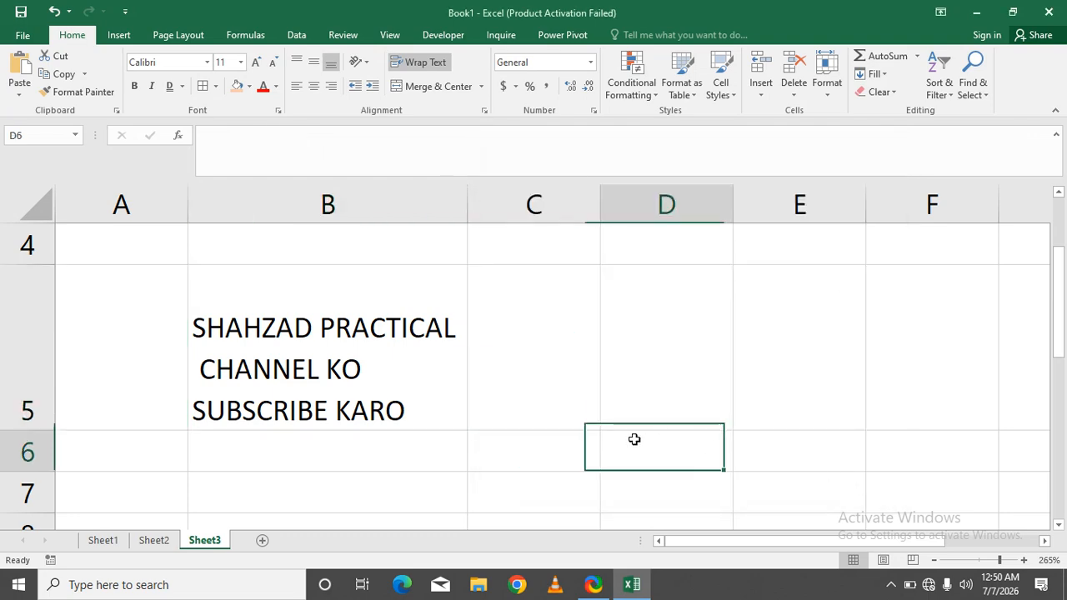
{"action": "left_click", "coordinate": [317, 351]}
{"action": "key", "text": "Delete"}
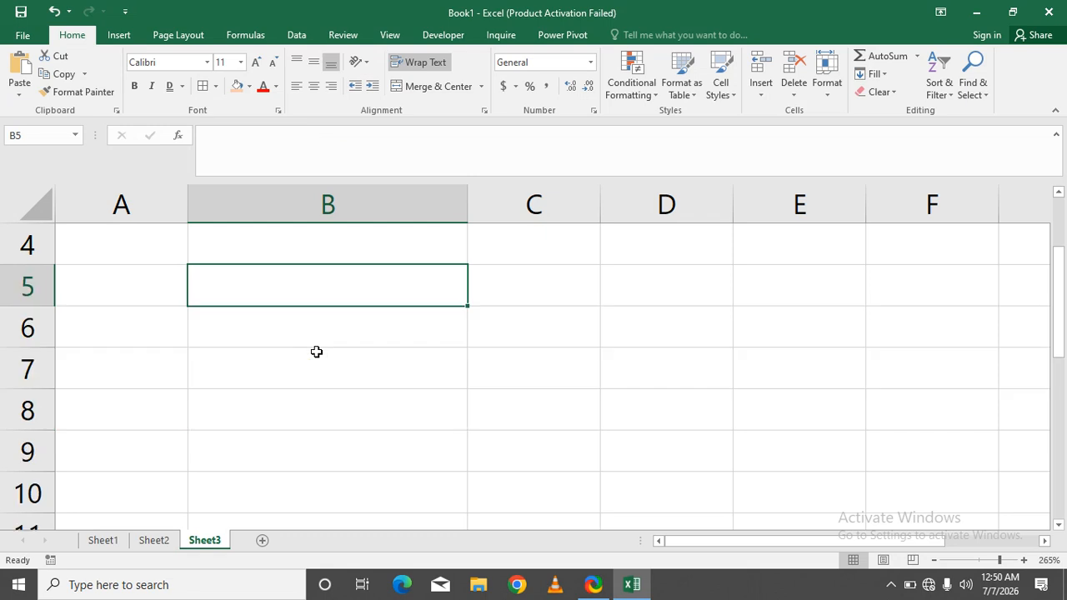
- Enter the headings NAME in cell A7 and F.NAME in cell B7
{"action": "left_click", "coordinate": [152, 371]}
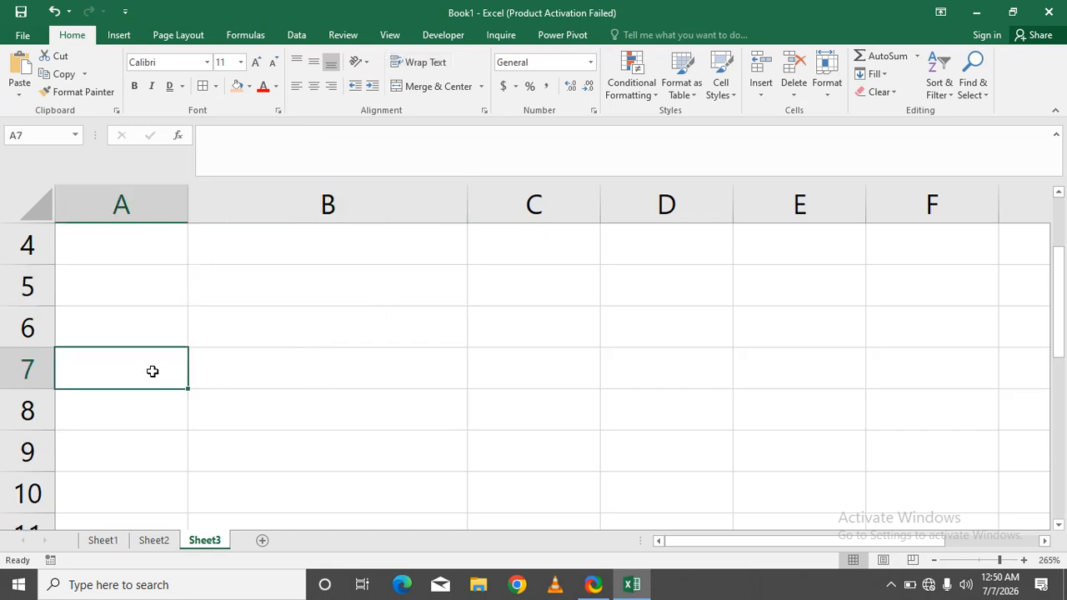
{"action": "type", "text": "NAMEE"}
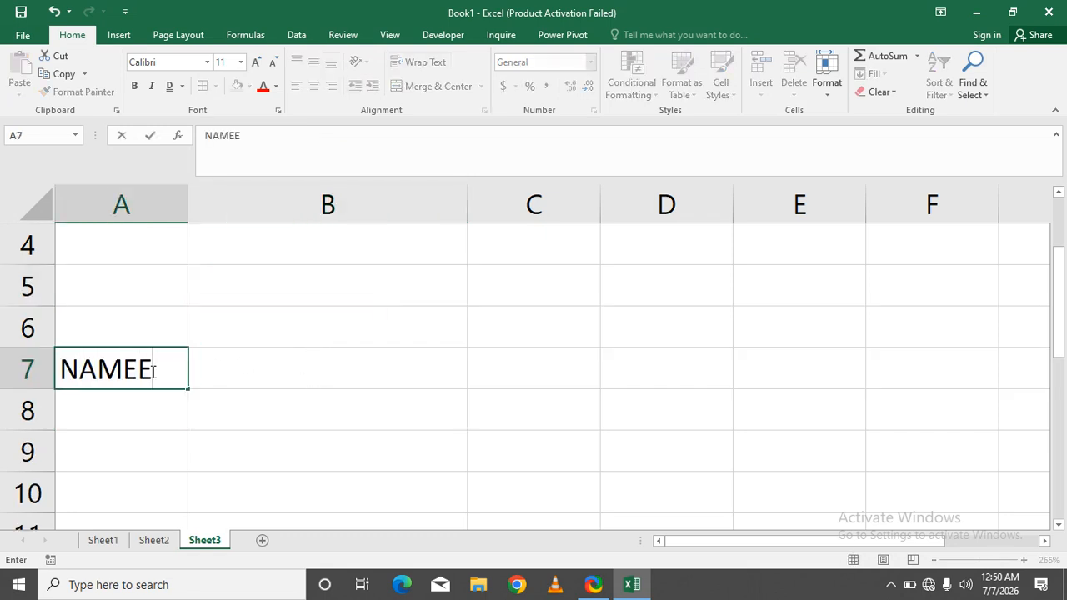
{"action": "key", "text": "BackSpace"}
{"action": "key", "text": "Tab"}
{"action": "type", "text": "F.NAME"}
{"action": "key", "text": "Tab"}
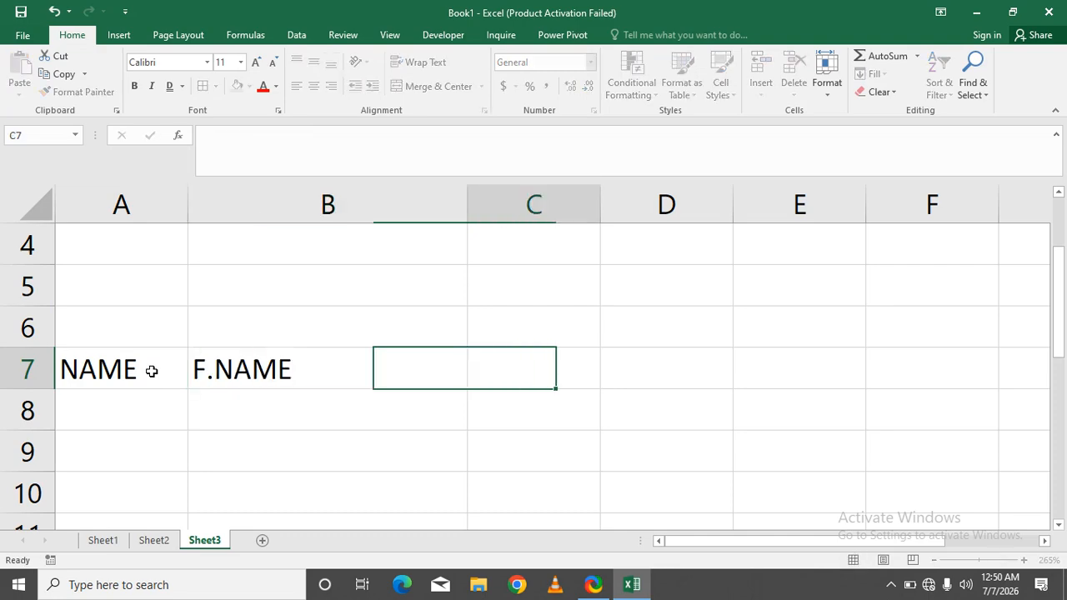
- Enter the heading DESIGNATION in cell C7
{"action": "type", "text": "DESINGATI"}
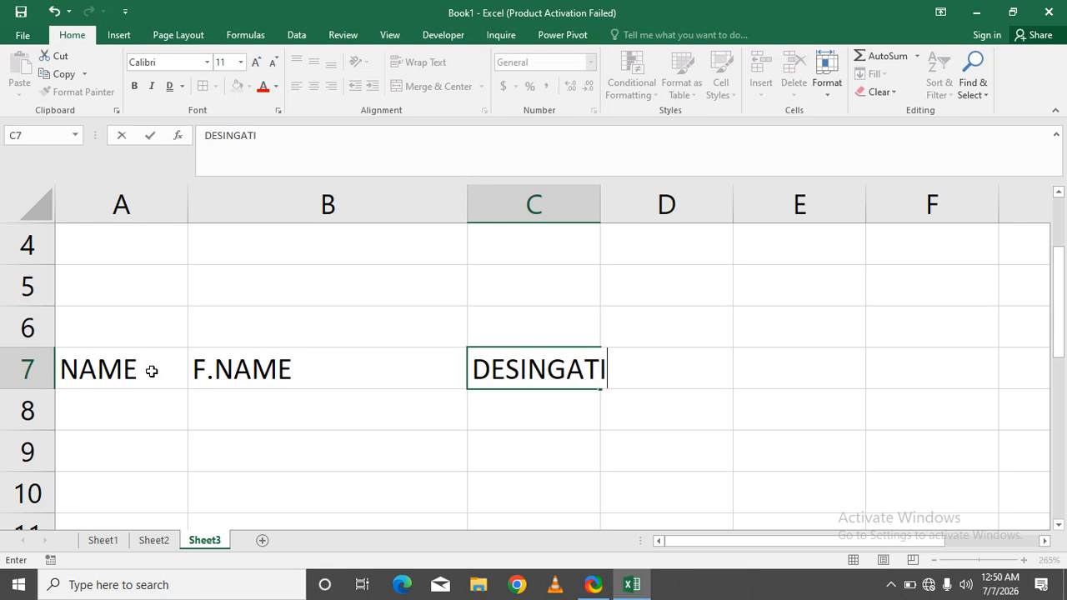
{"action": "key", "text": "BackSpace"}
{"action": "key", "text": "BackSpace"}
{"action": "key", "text": "BackSpace"}
{"action": "key", "text": "BackSpace"}
{"action": "key", "text": "BackSpace"}
{"action": "key", "text": "BackSpace"}
{"action": "type", "text": "I"}
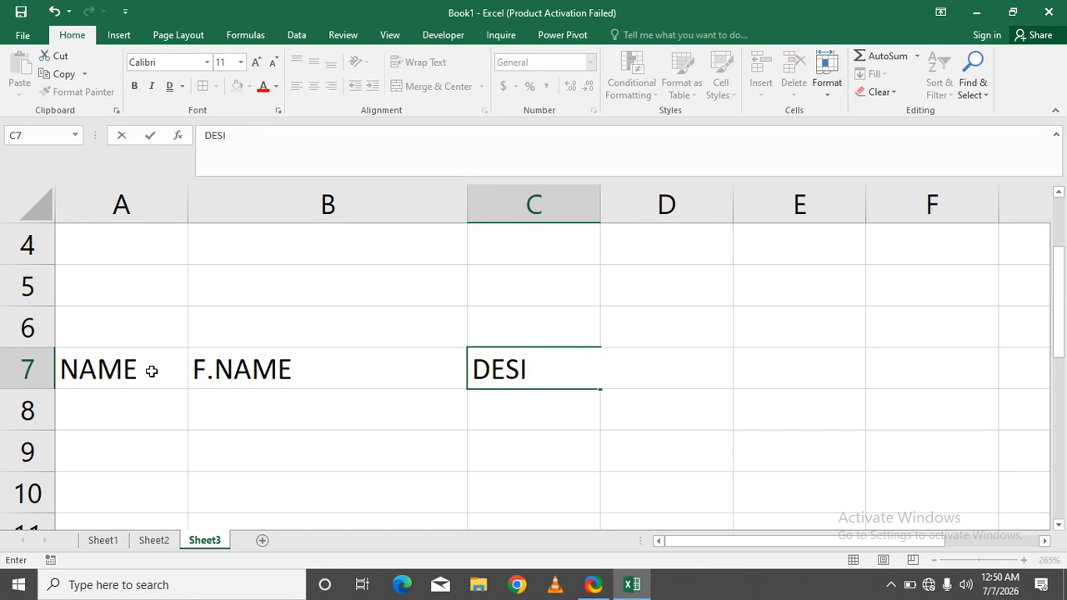
{"action": "type", "text": "S"}
{"action": "key", "text": "BackSpace"}
{"action": "type", "text": "GNATION"}
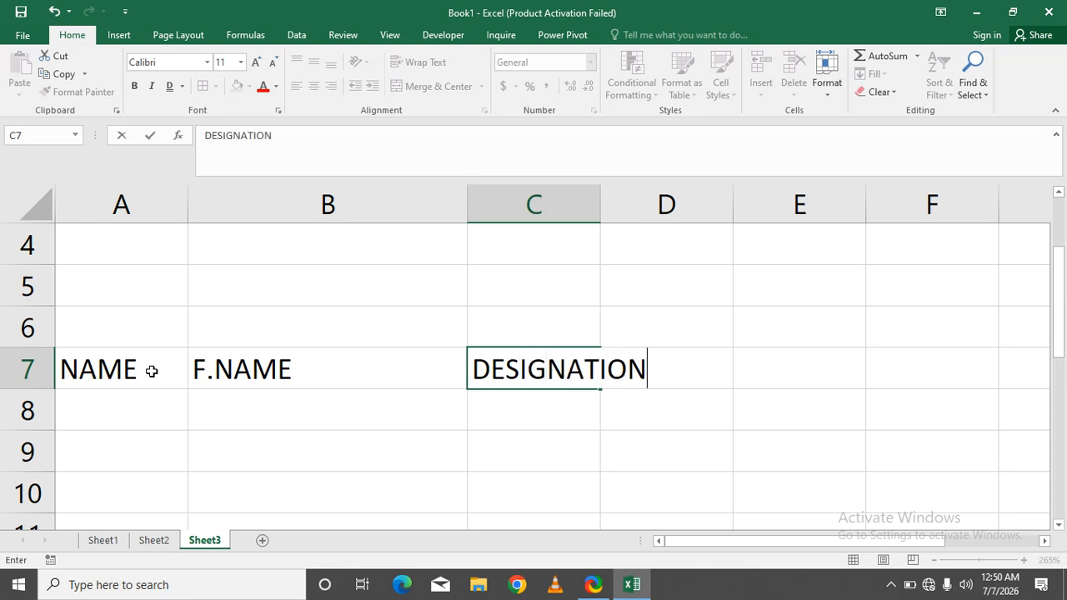
{"action": "key", "text": "Tab"}
- Enter the title COMPANY NAME in cell A6, above the table headings
{"action": "left_click", "coordinate": [150, 317]}
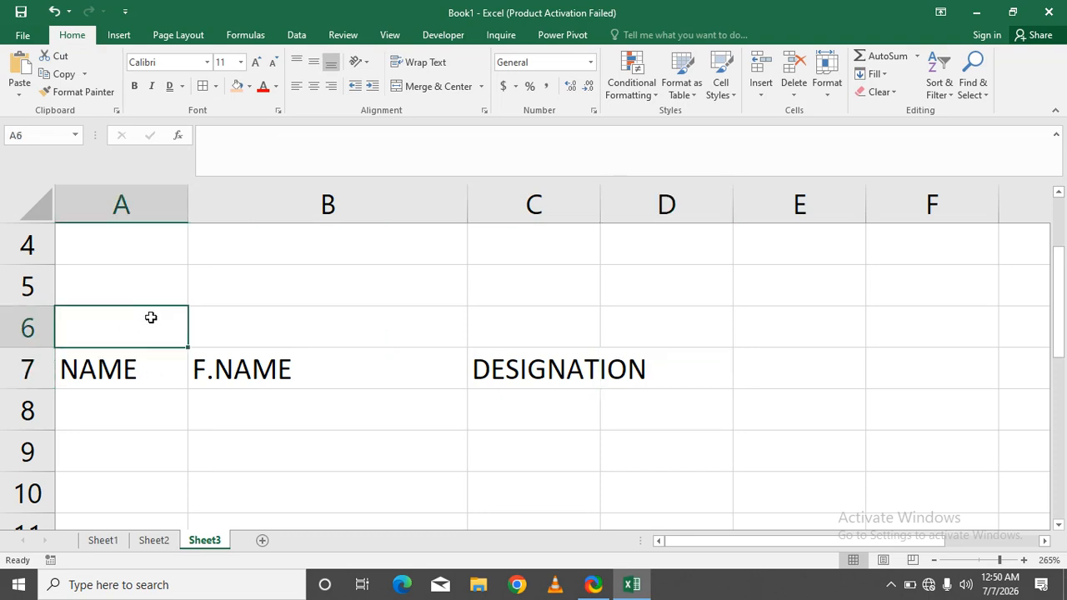
{"action": "type", "text": "COMP"}
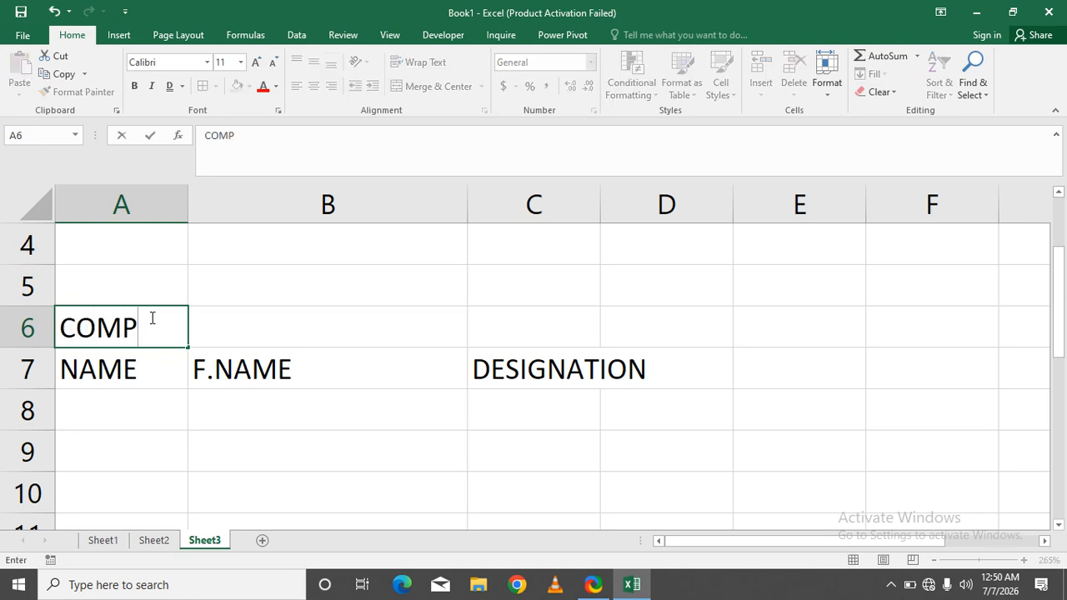
{"action": "type", "text": "ANY NAME"}
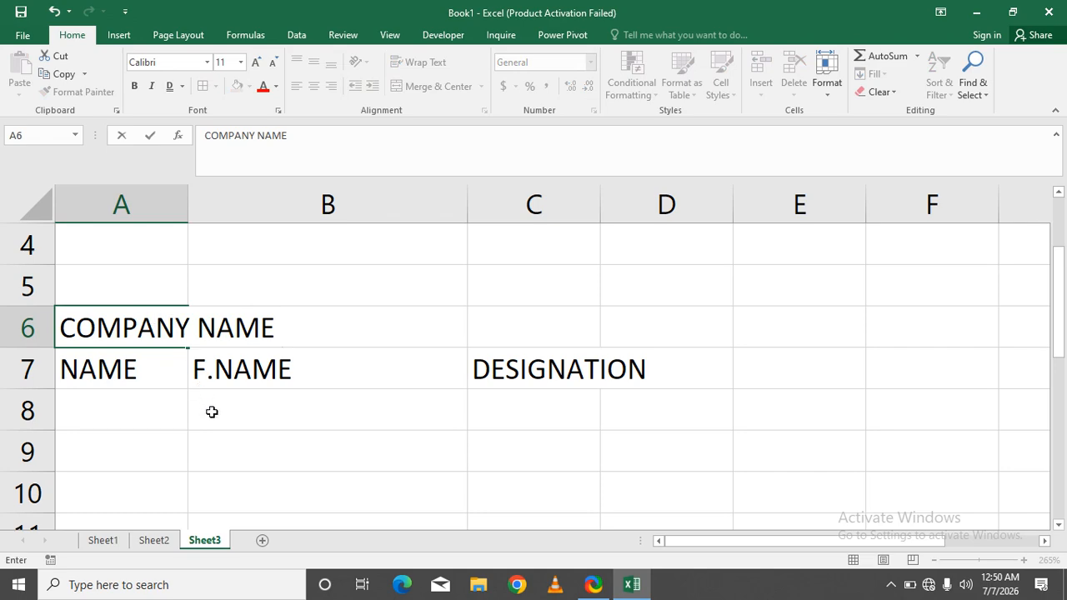
{"action": "left_click", "coordinate": [237, 412]}
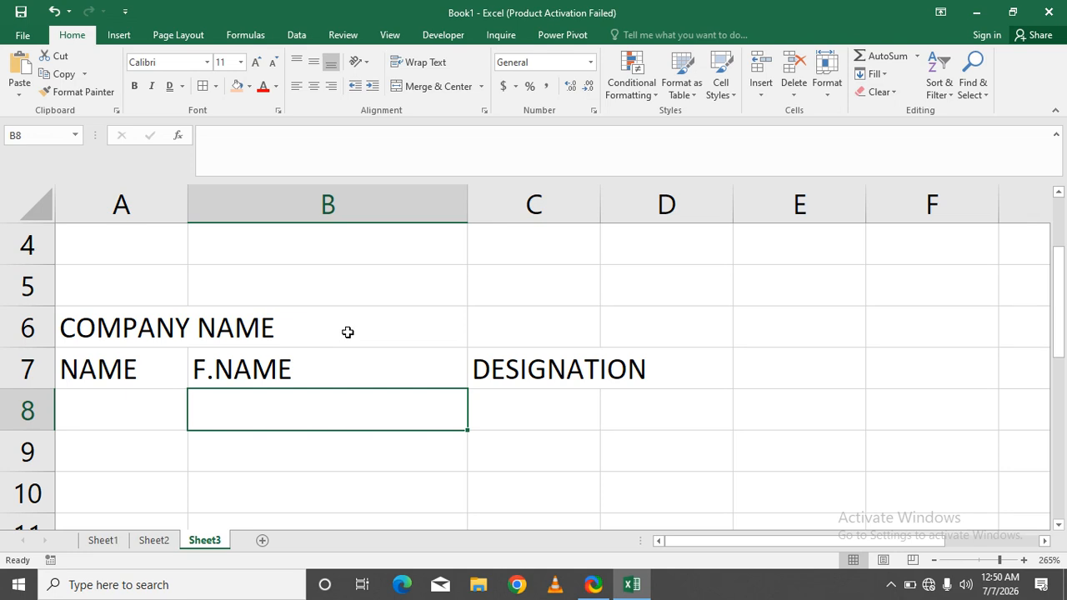
{"action": "left_click", "coordinate": [386, 326]}
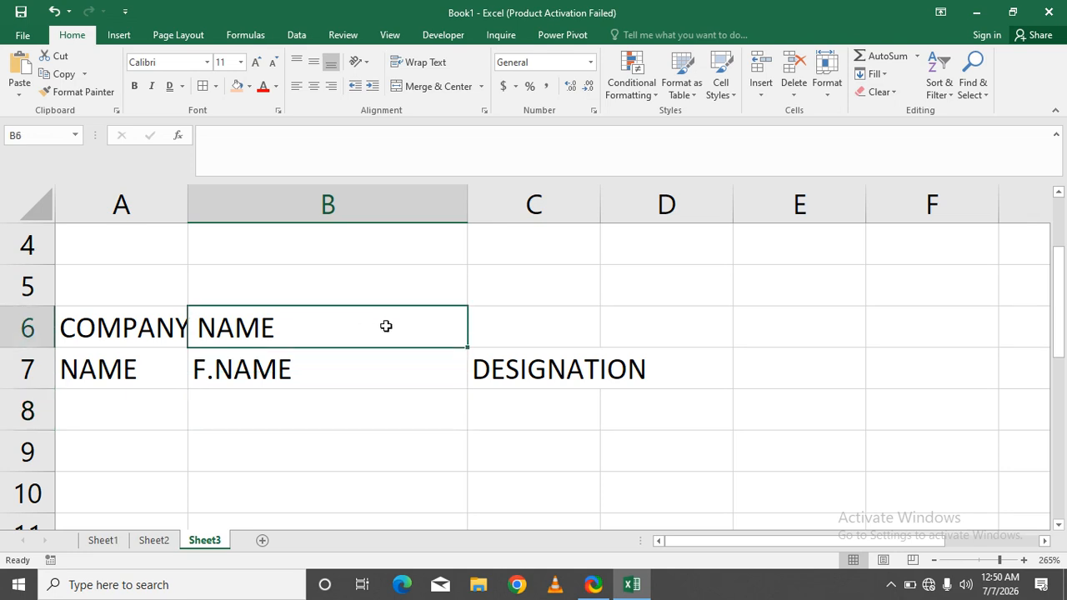
- Set the horizontal alignment of cell A6 alone to Center Across Selection
{"action": "left_click", "coordinate": [158, 327]}
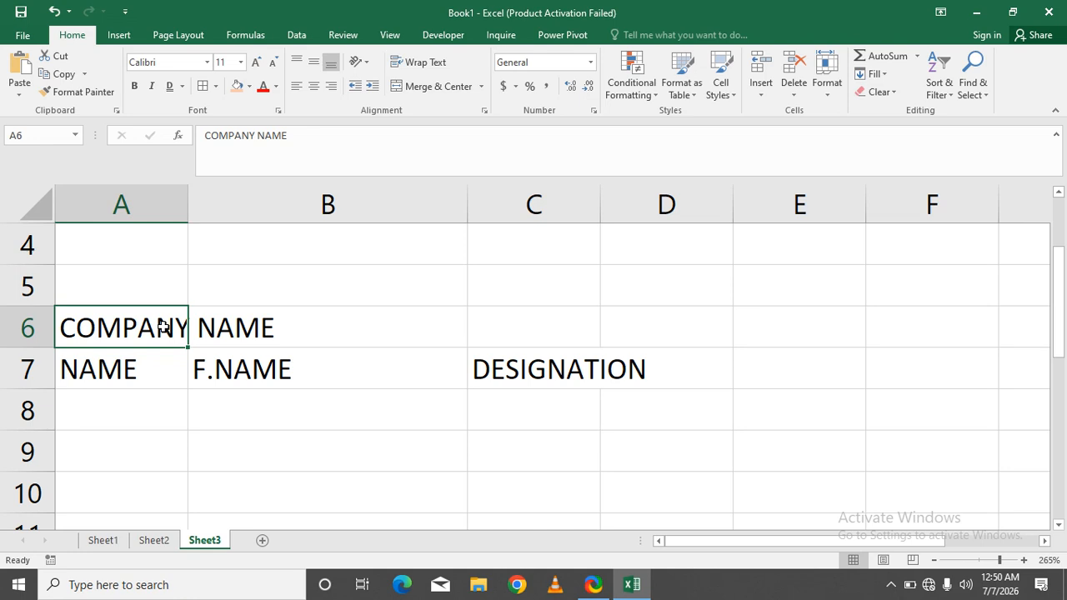
{"action": "key", "text": "ctrl+shift+f"}
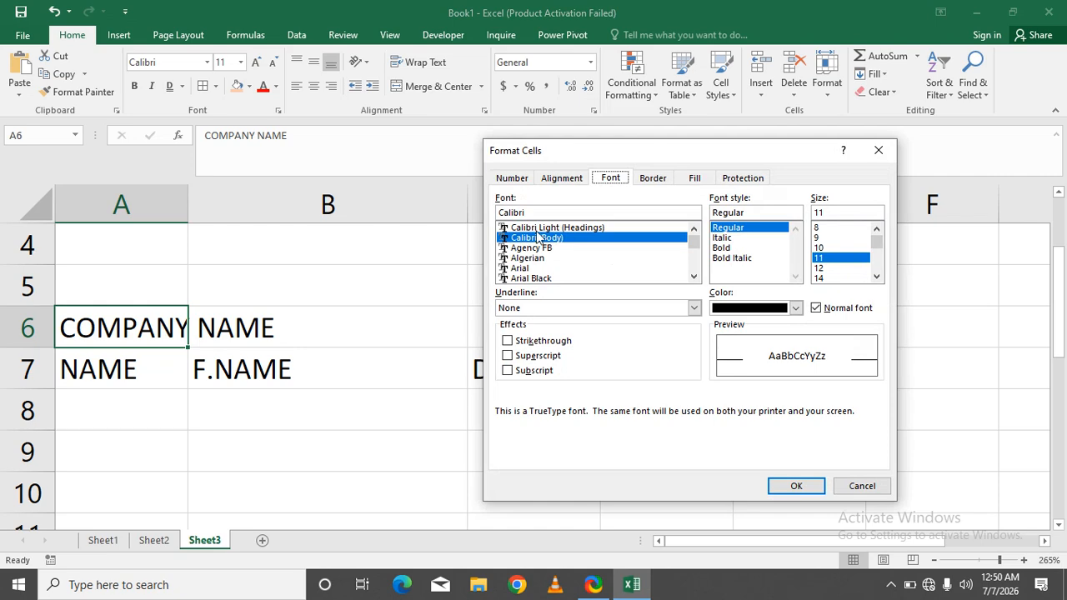
{"action": "left_click", "coordinate": [561, 179]}
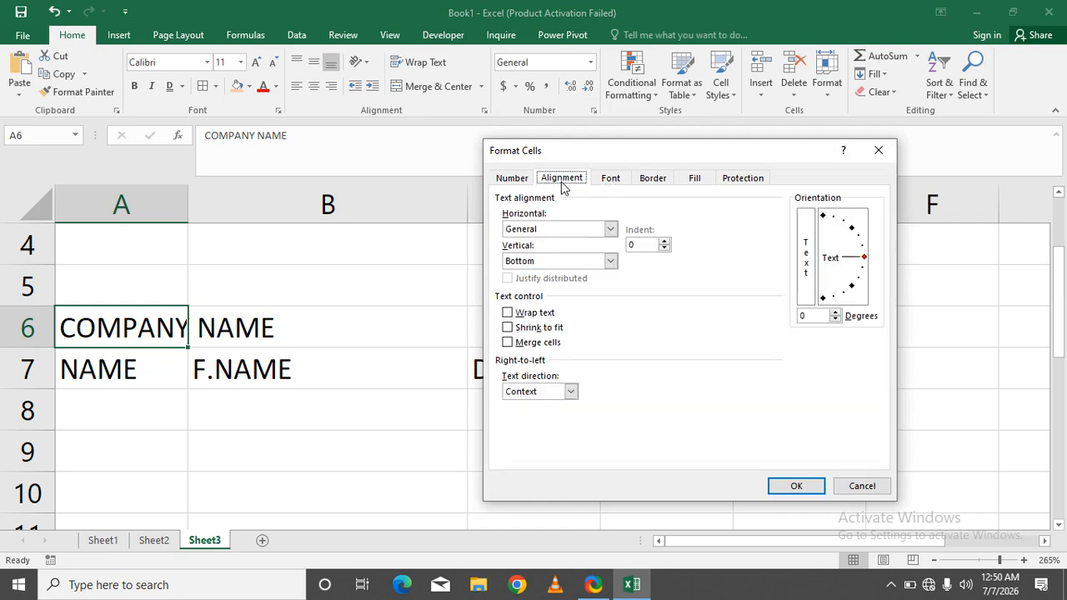
{"action": "left_click", "coordinate": [610, 228]}
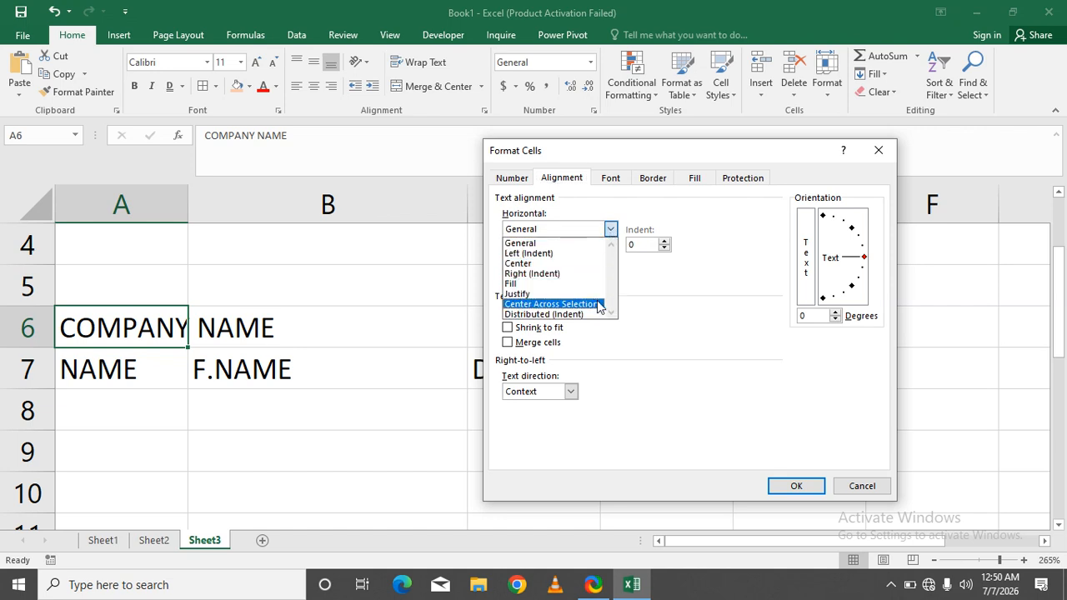
{"action": "left_click", "coordinate": [552, 304]}
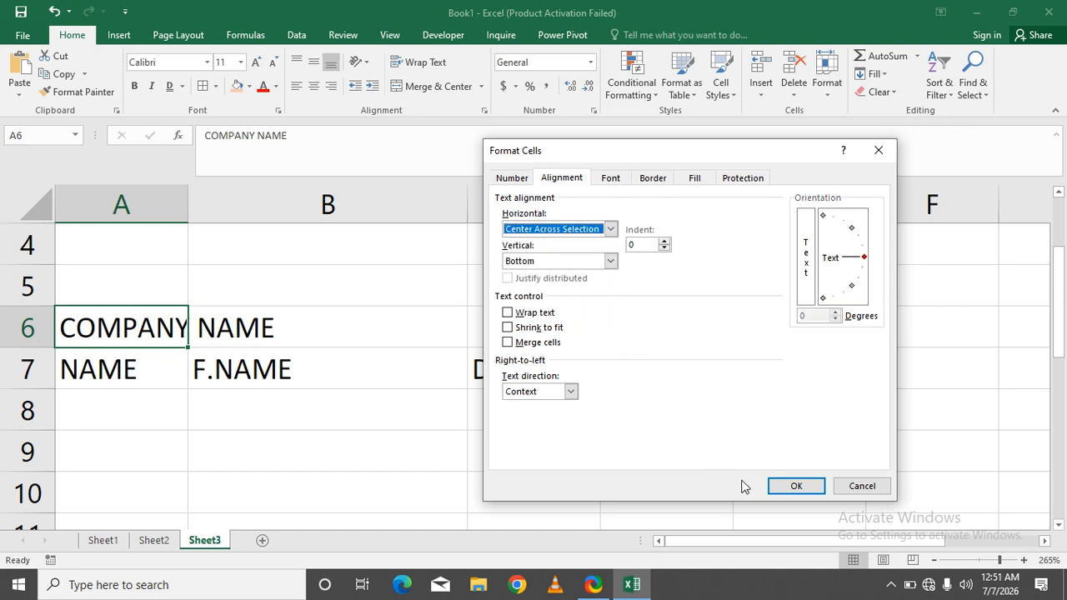
{"action": "left_click", "coordinate": [789, 487]}
{"action": "left_click", "coordinate": [312, 413]}
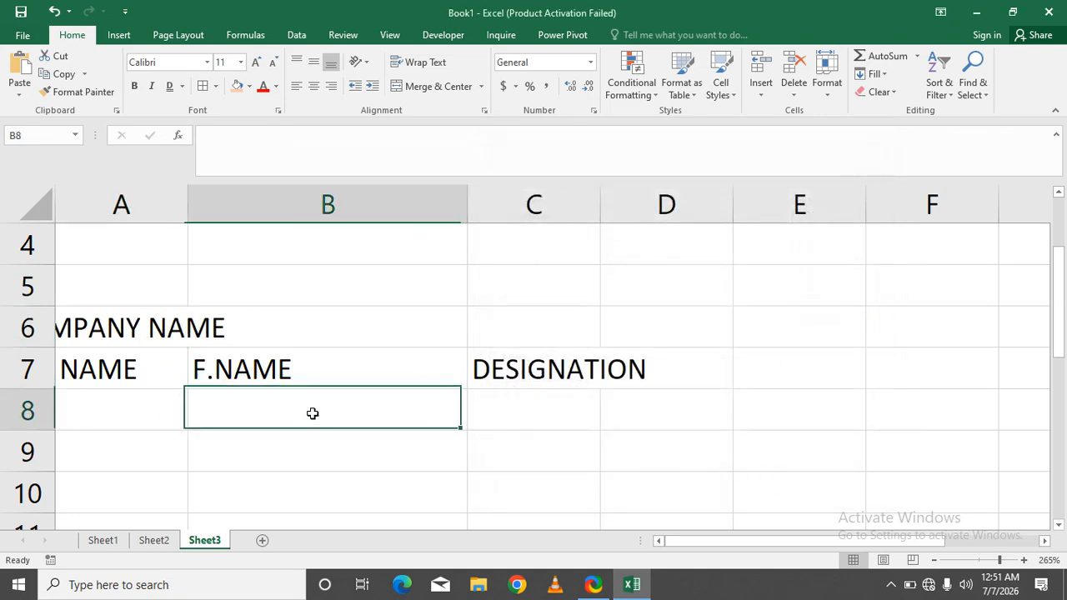
- AutoFit the width of column A to the COMPANY NAME title
{"action": "double_click", "coordinate": [191, 209]}
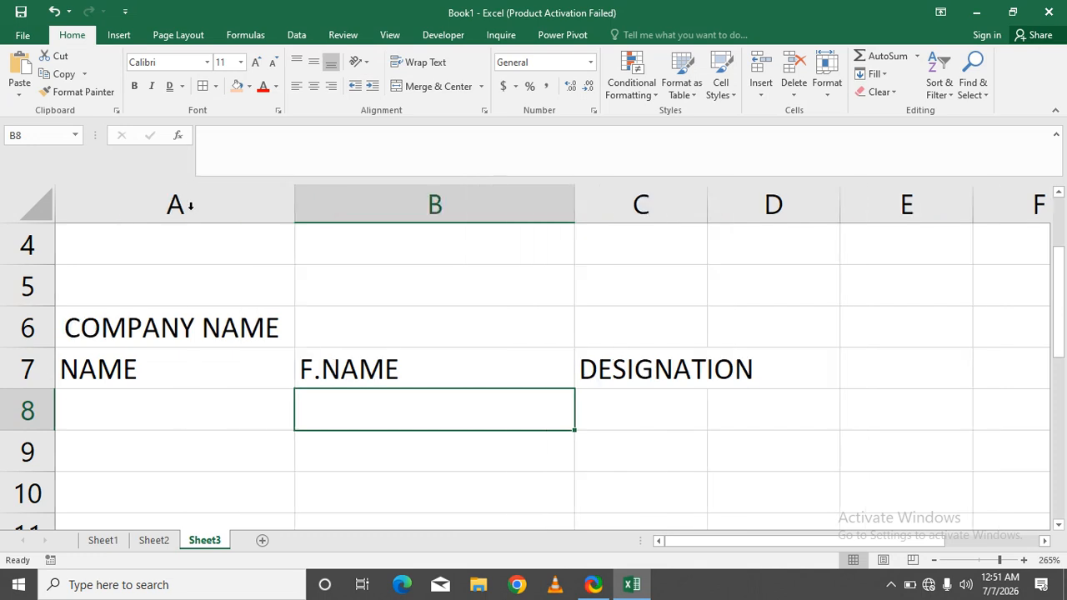
{"action": "left_click", "coordinate": [197, 414]}
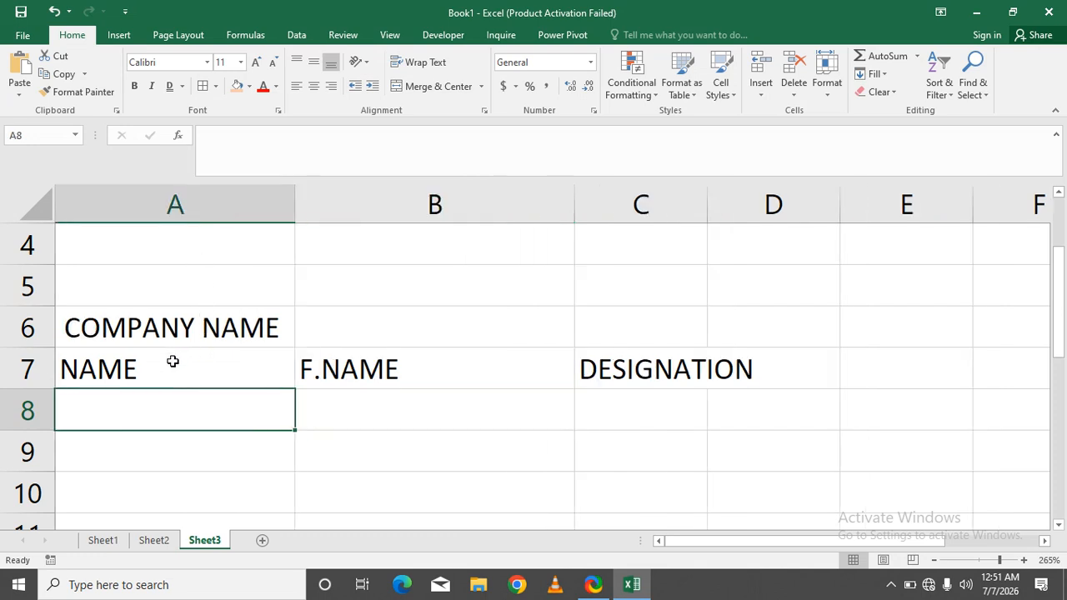
{"action": "left_click", "coordinate": [169, 364]}
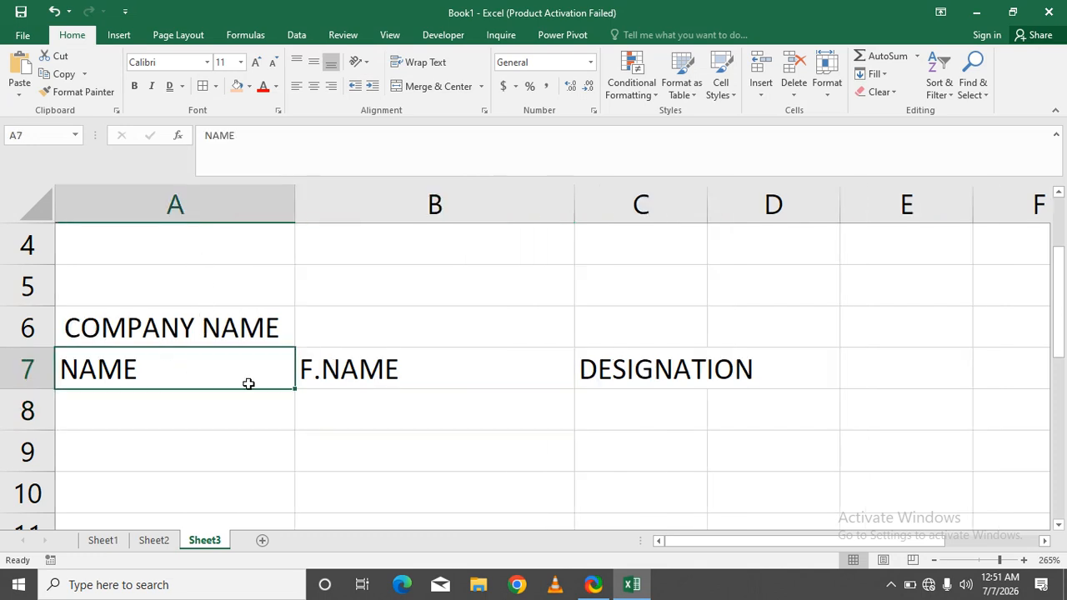
{"action": "left_click", "coordinate": [325, 369]}
{"action": "left_click", "coordinate": [649, 376]}
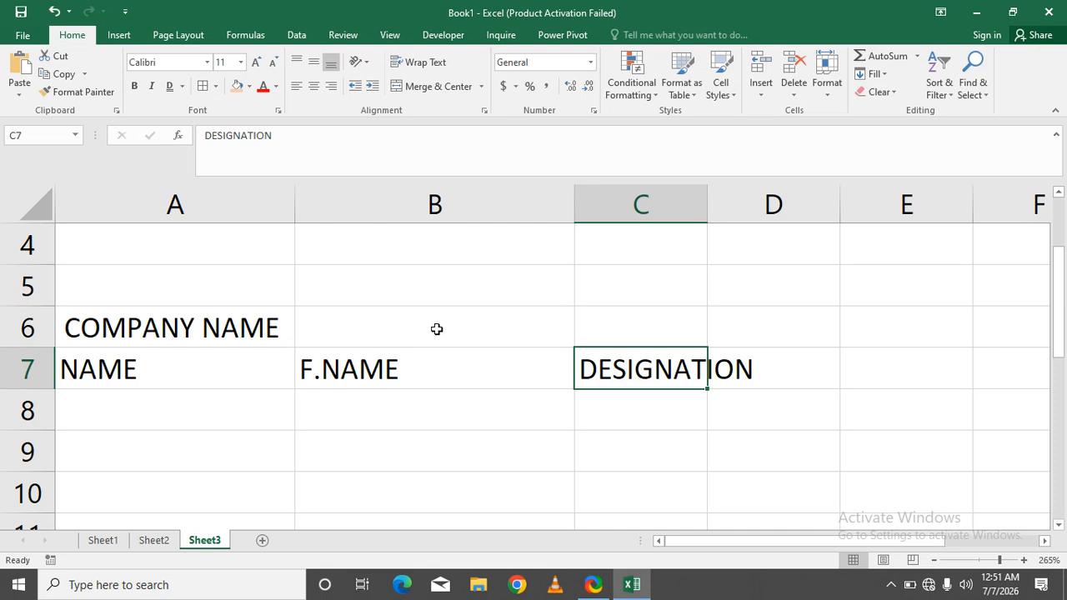
- Center the COMPANY NAME title over cells A6:C6 using the Center Across Selection horizontal alignment
{"action": "left_click_drag", "start_coordinate": [247, 331], "coordinate": [624, 325]}
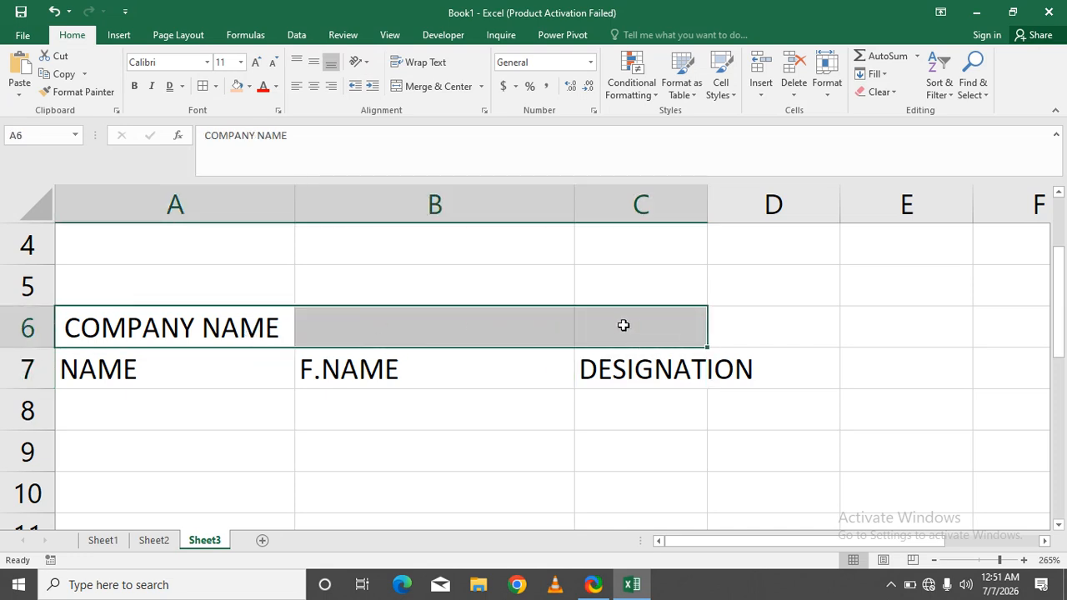
{"action": "left_click", "coordinate": [485, 112]}
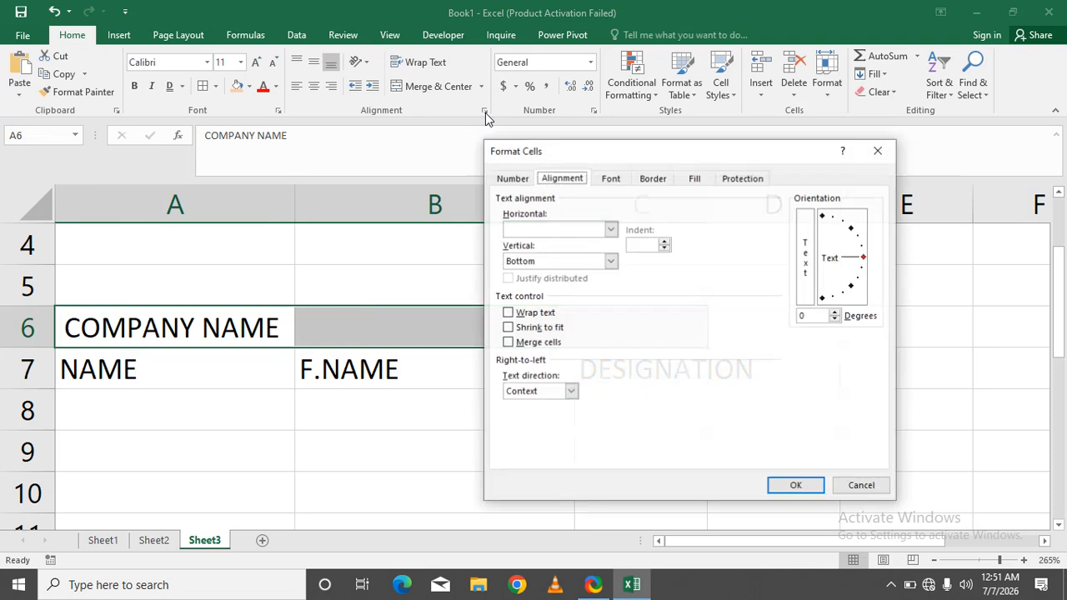
{"action": "left_click", "coordinate": [611, 230]}
{"action": "left_click", "coordinate": [597, 304]}
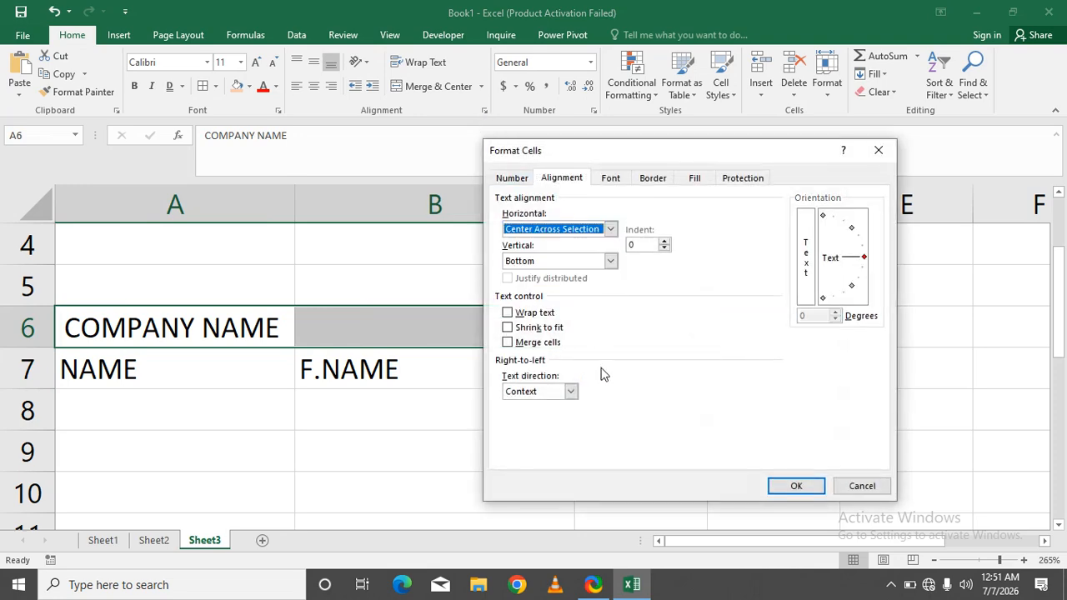
{"action": "left_click", "coordinate": [795, 486]}
{"action": "left_click", "coordinate": [484, 463]}
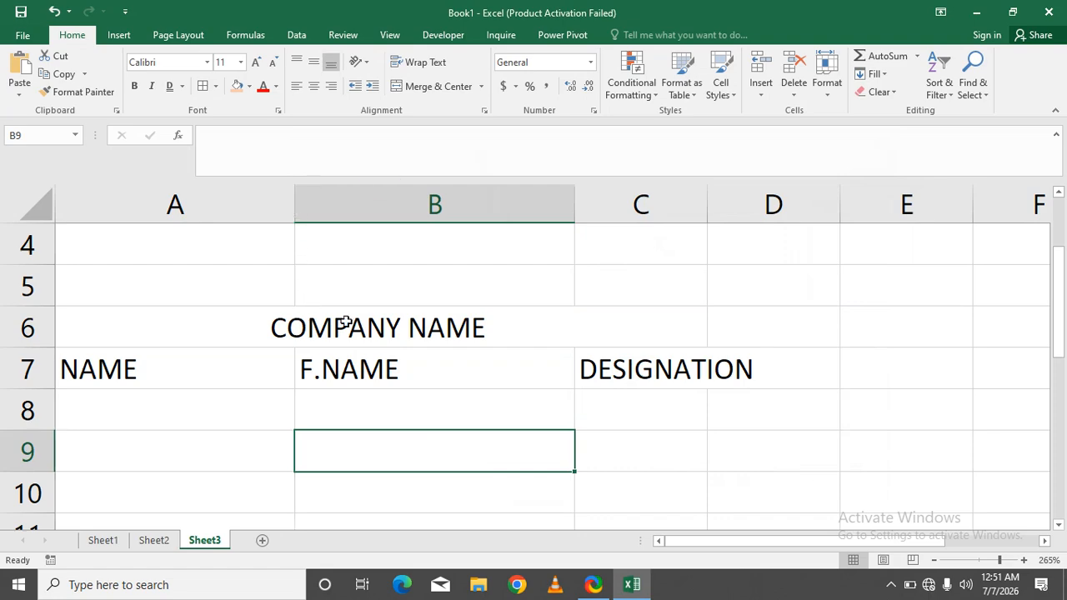
{"action": "left_click", "coordinate": [267, 329]}
{"action": "left_click", "coordinate": [298, 381]}
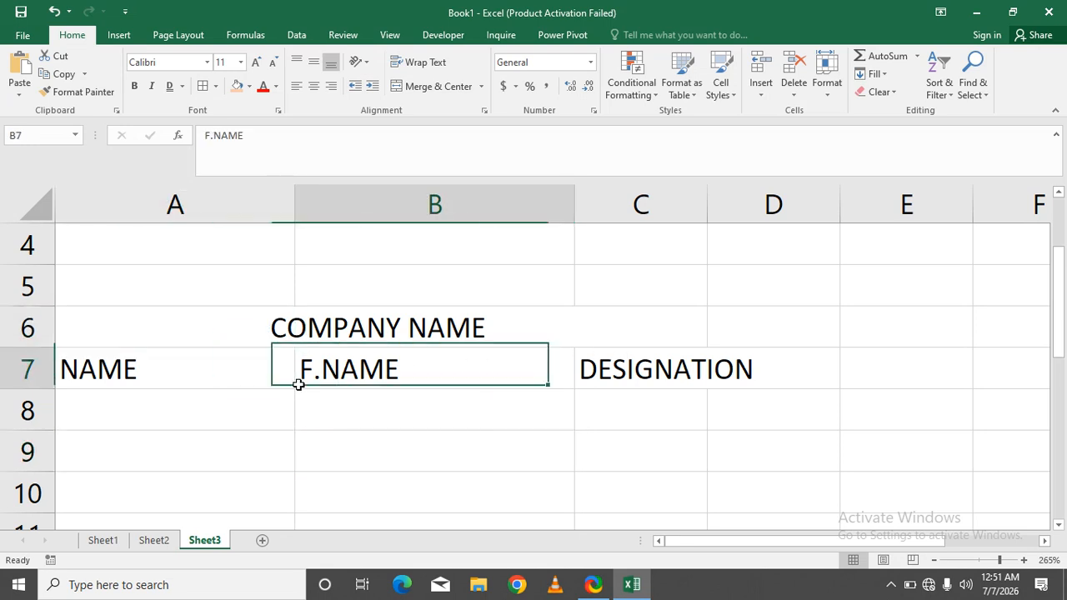
{"action": "left_click", "coordinate": [364, 333]}
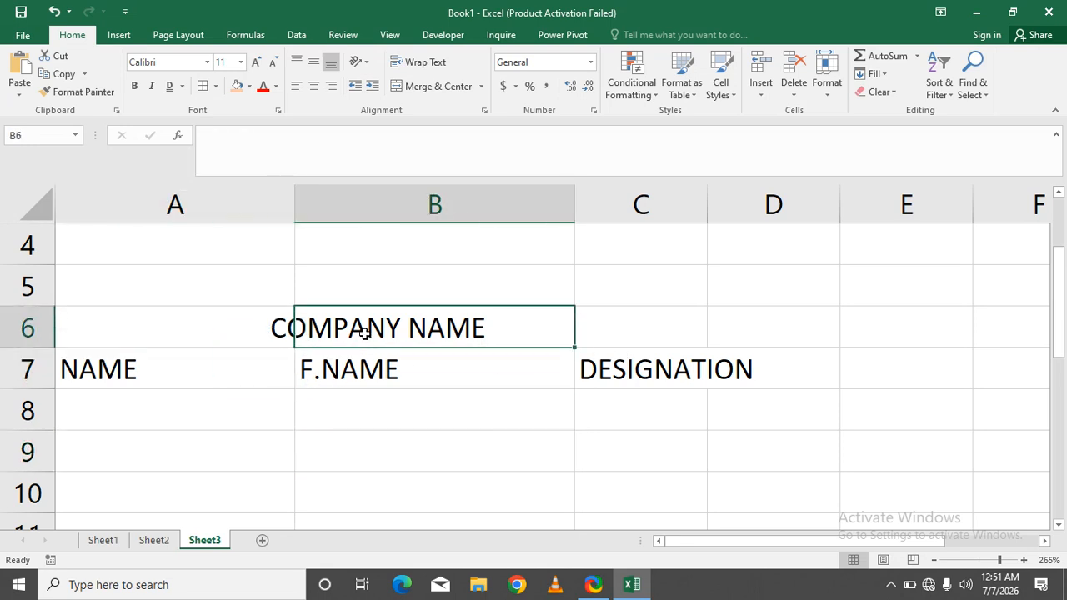
{"action": "left_click", "coordinate": [362, 381]}
- Clear the contents of range A5:D9 and enter a sample first name in cell B6
{"action": "left_click_drag", "start_coordinate": [131, 292], "coordinate": [717, 435]}
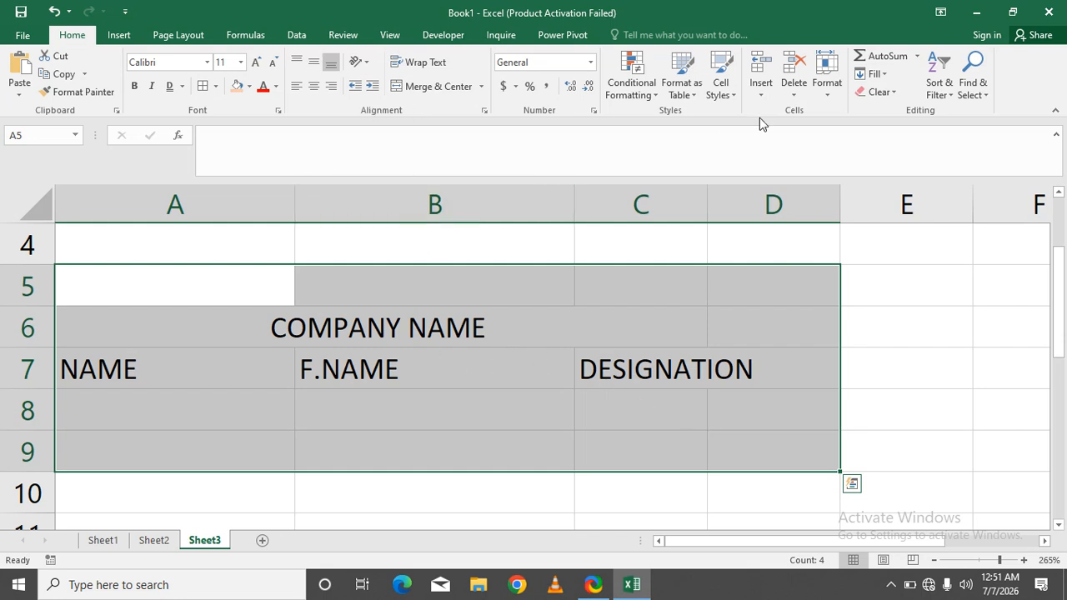
{"action": "key", "text": "Delete"}
{"action": "left_click", "coordinate": [391, 335]}
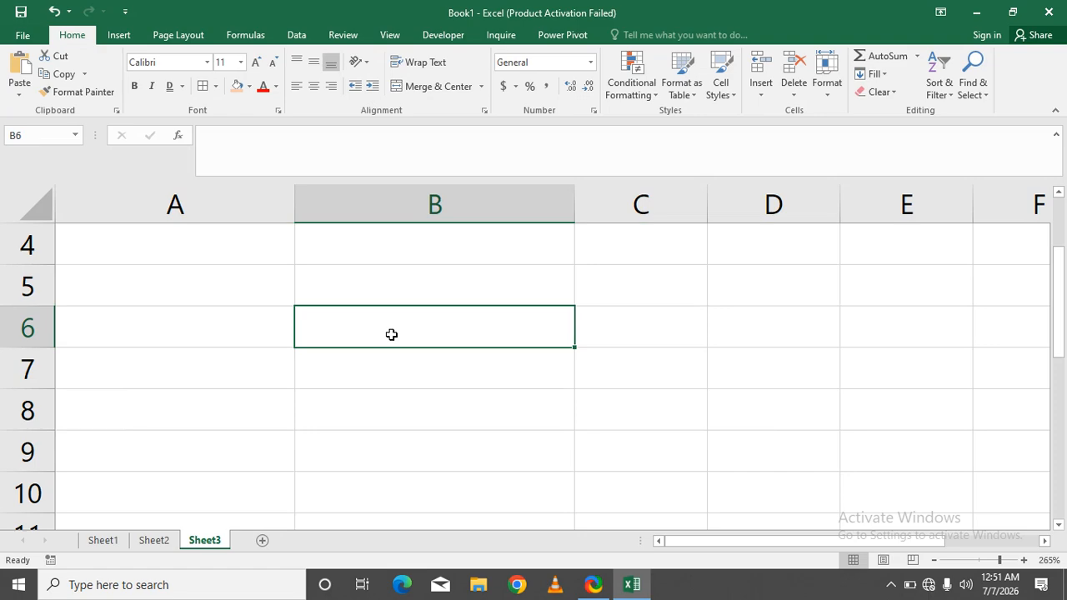
{"action": "type", "text": "SHAHZAD"}
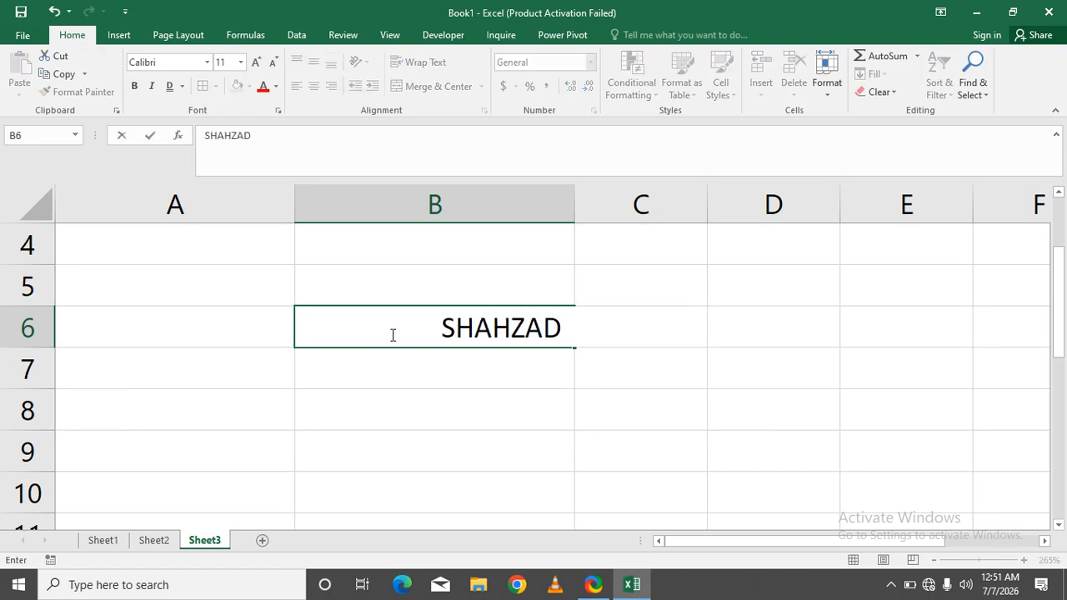
{"action": "key", "text": "Return"}
- Set the horizontal alignment of cell B6 to Distributed (Indent) with an indent of 3
{"action": "left_click", "coordinate": [422, 317]}
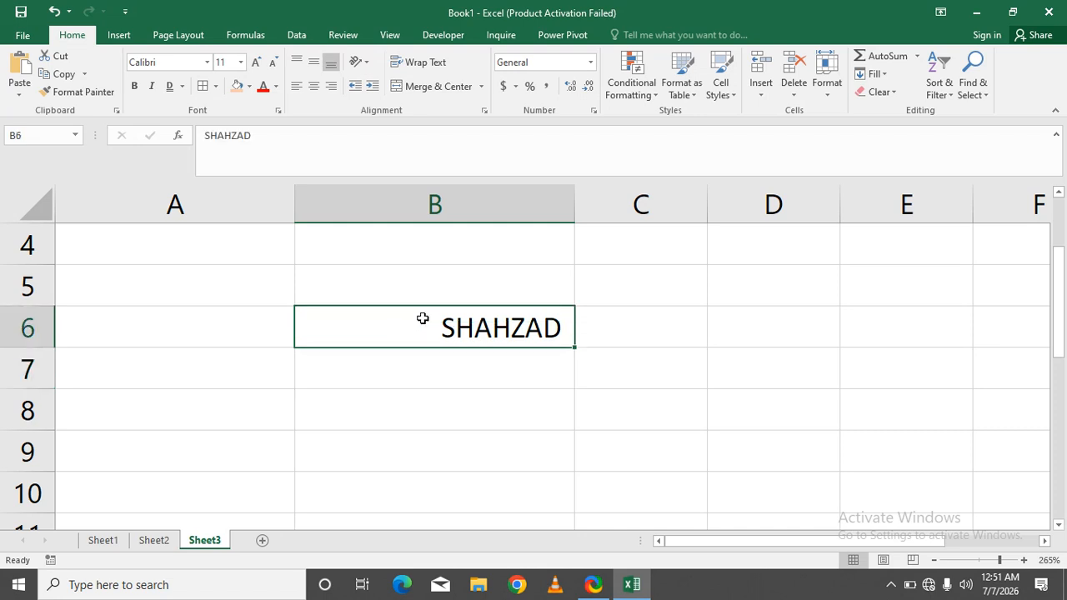
{"action": "key", "text": "ctrl+1"}
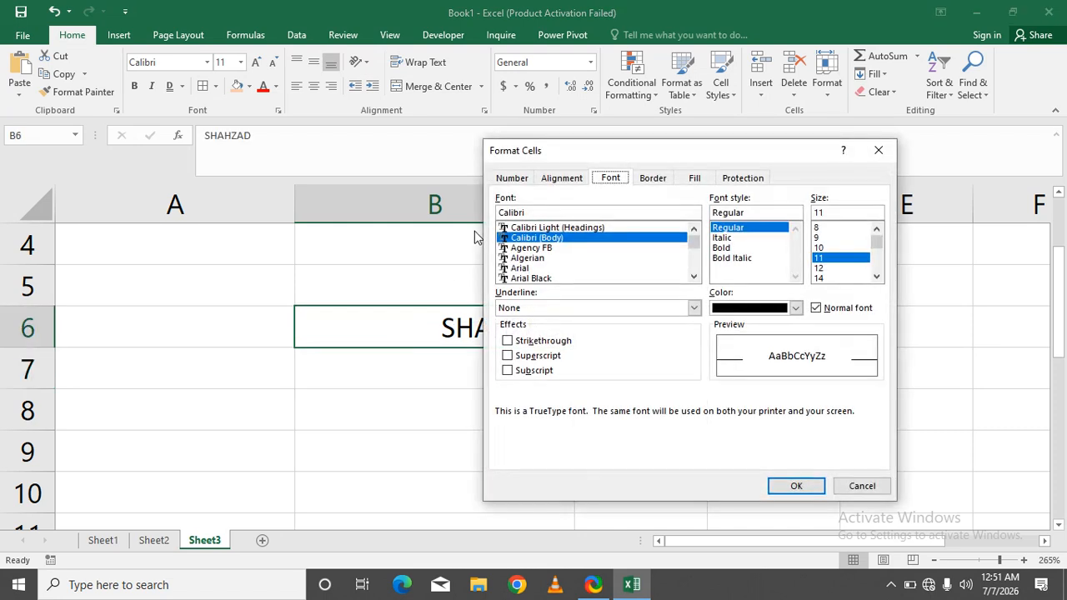
{"action": "left_click", "coordinate": [577, 184]}
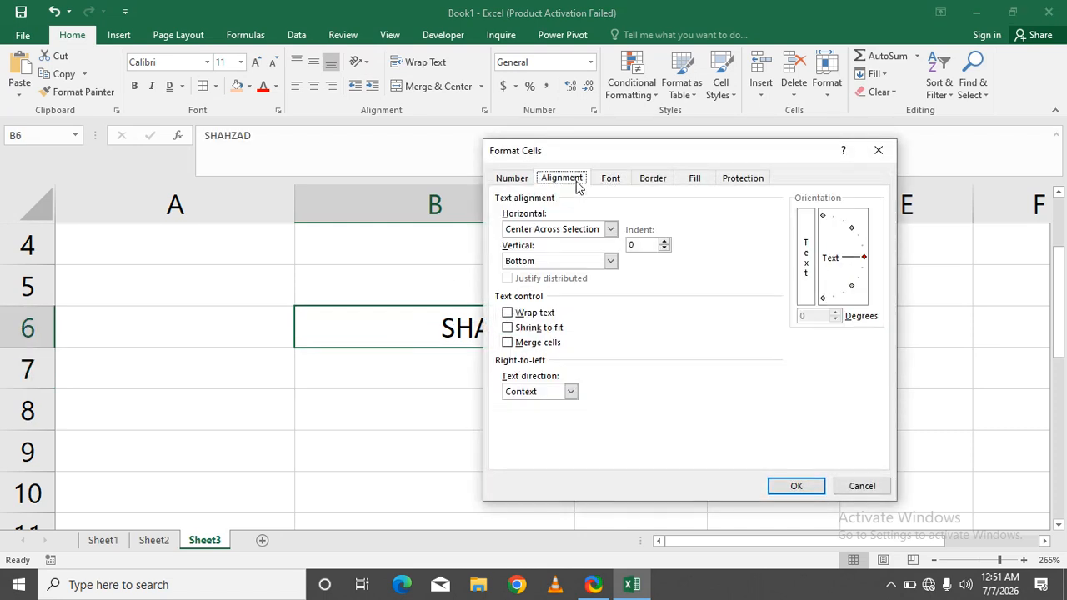
{"action": "left_click", "coordinate": [611, 230]}
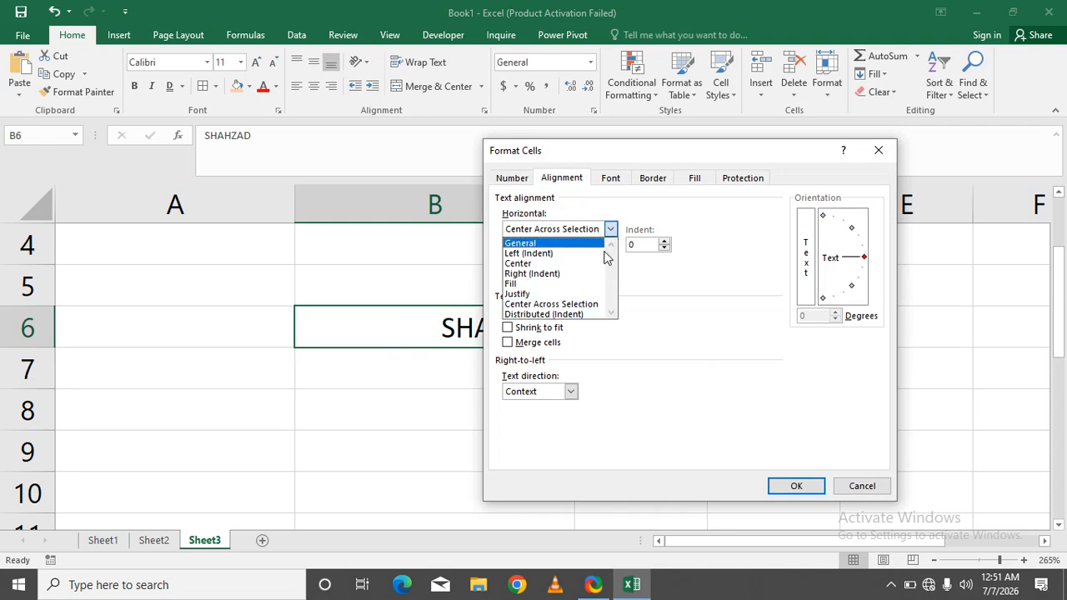
{"action": "left_click", "coordinate": [593, 315]}
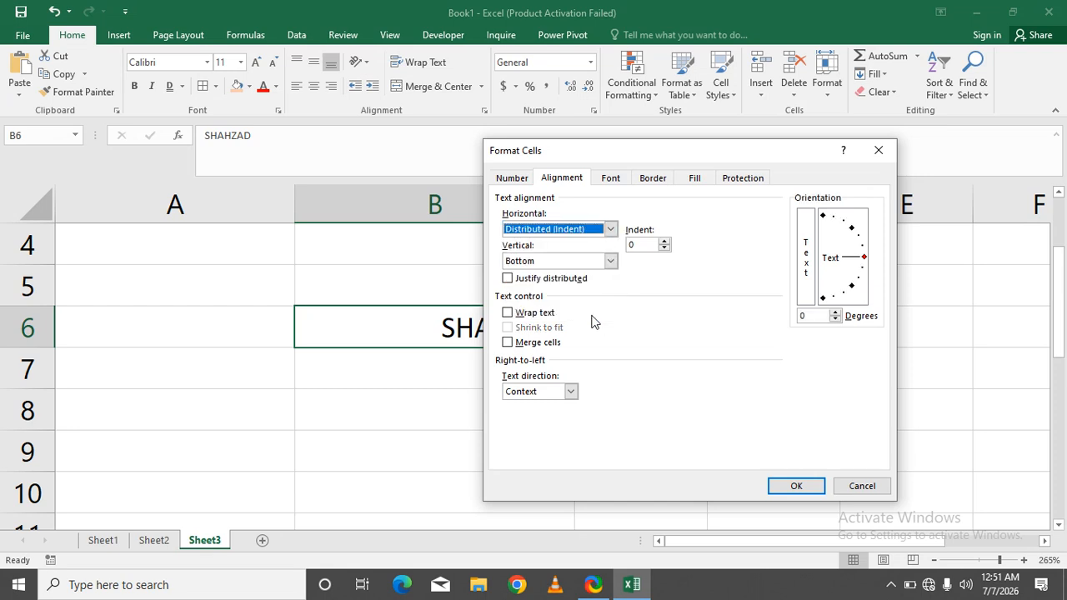
{"action": "left_click", "coordinate": [665, 241]}
{"action": "left_click", "coordinate": [664, 241]}
{"action": "left_click", "coordinate": [665, 241]}
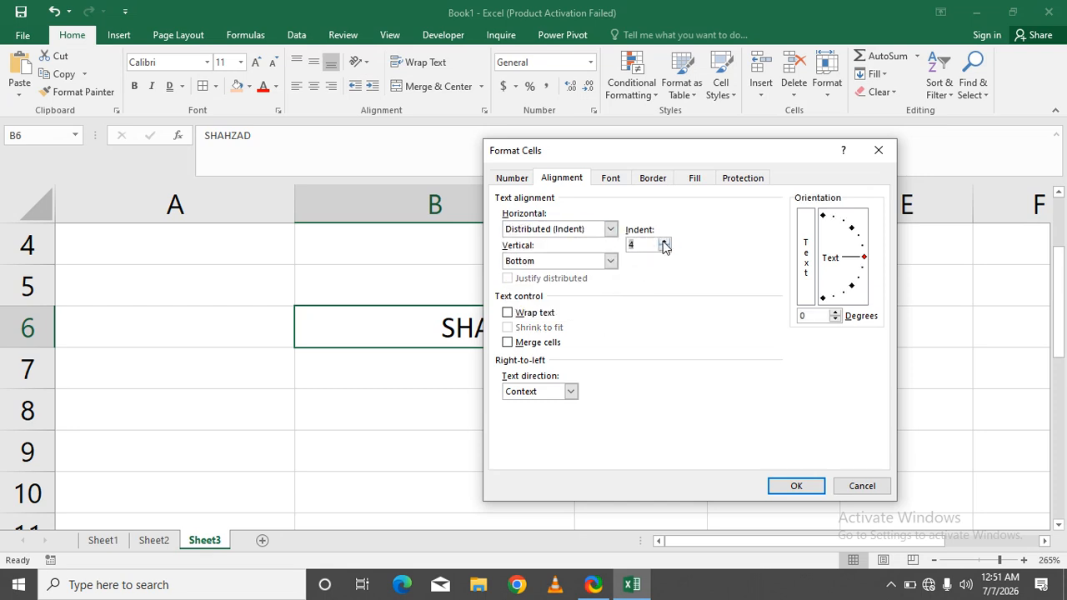
{"action": "left_click", "coordinate": [798, 486]}
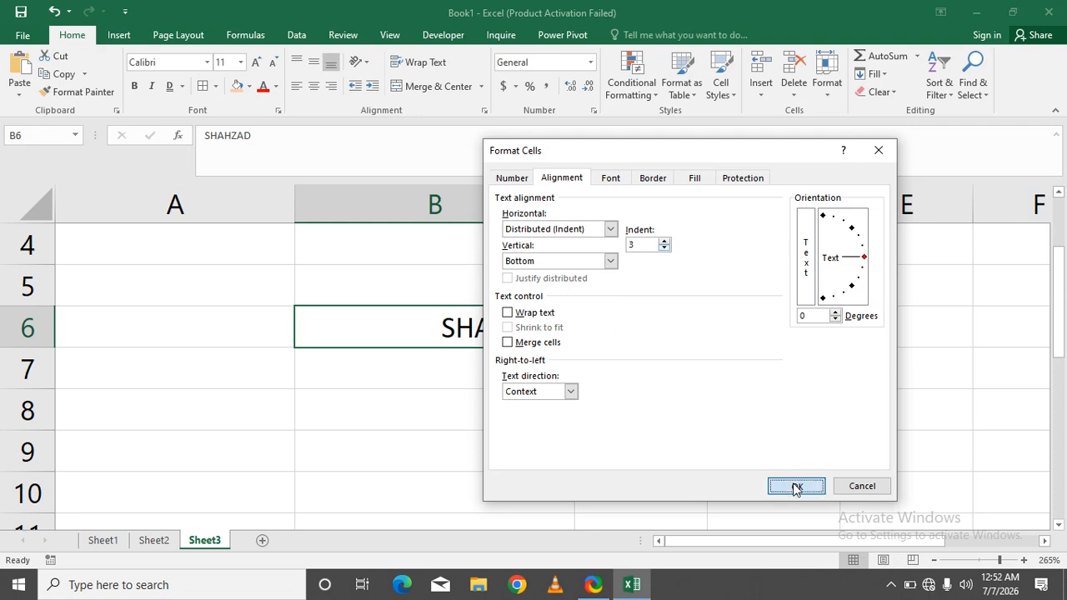
- Increase the indent of the distributed name in cell B6 and check the resulting layout
{"action": "left_click", "coordinate": [483, 110]}
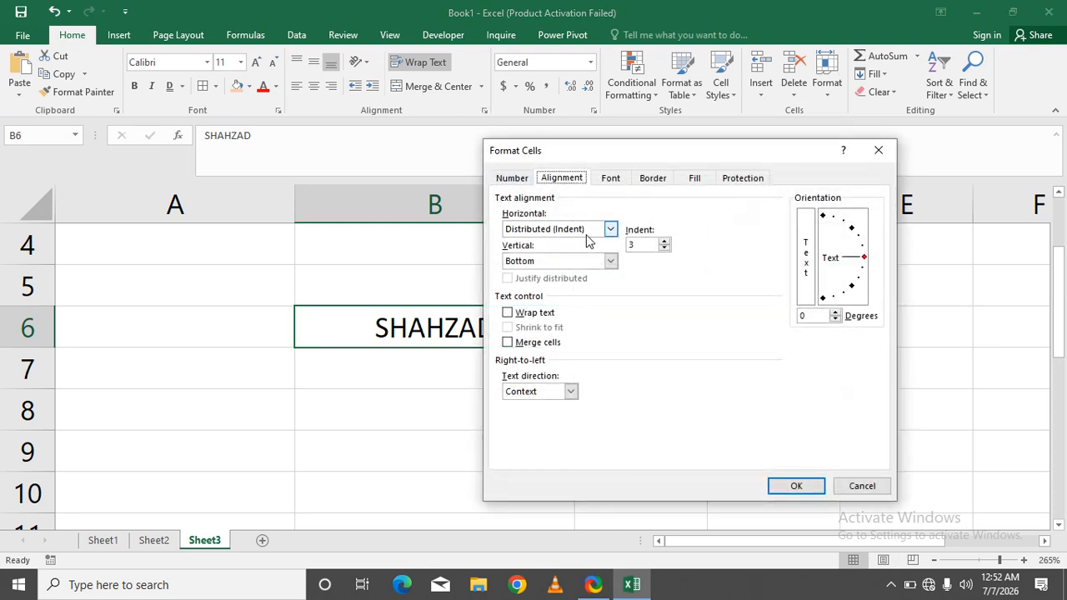
{"action": "left_click", "coordinate": [663, 241]}
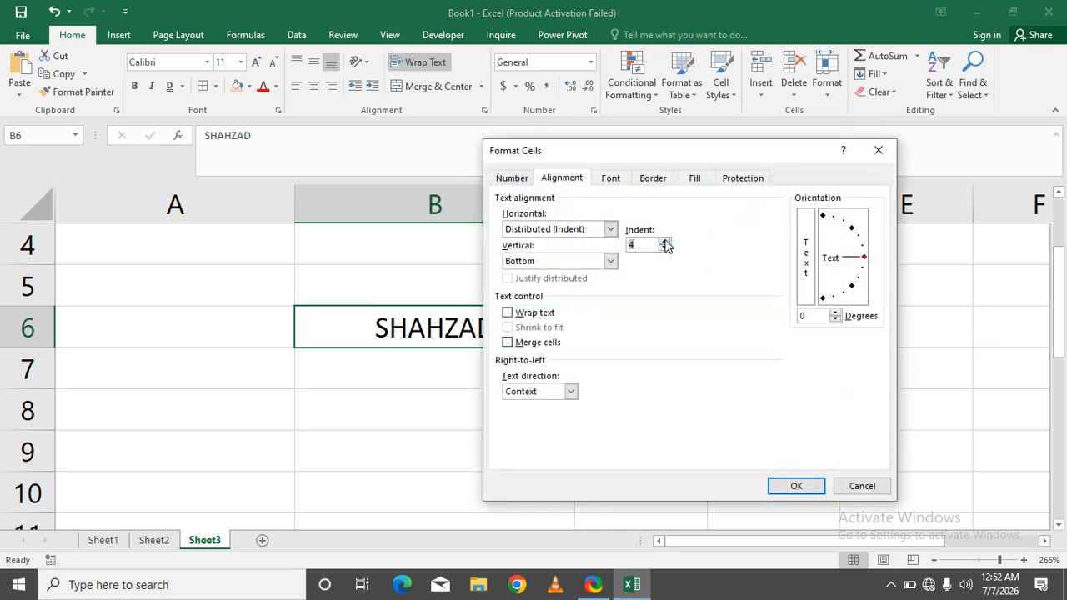
{"action": "left_click", "coordinate": [812, 484]}
{"action": "scroll", "coordinate": [707, 429], "scroll_direction": "down", "scroll_amount": 1}
{"action": "scroll", "coordinate": [706, 429], "scroll_direction": "up", "scroll_amount": 1}
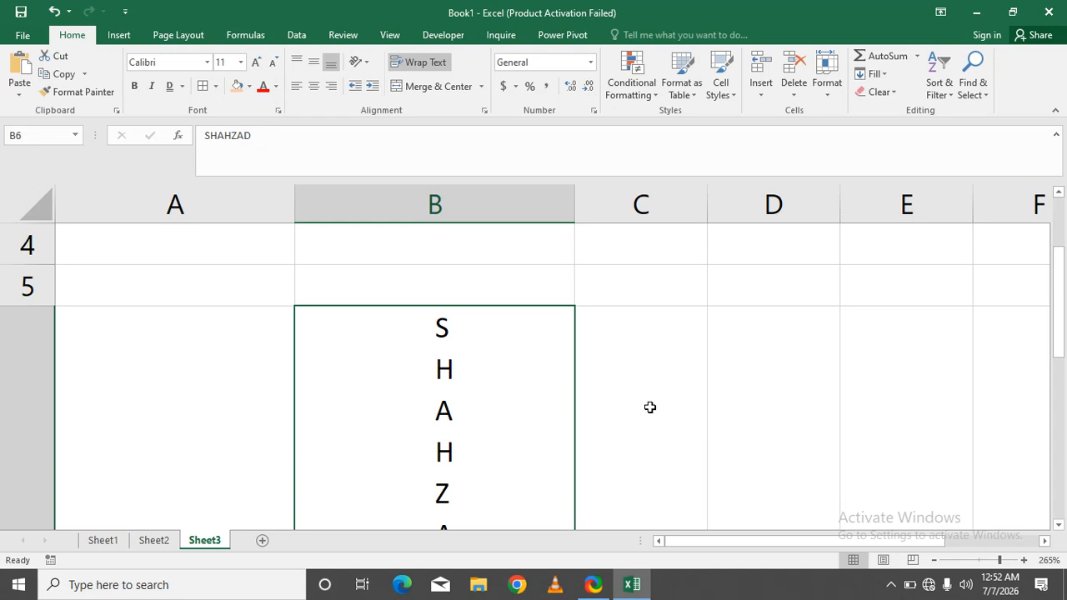
- Reduce the indent of the distributed name in cell B6 to 5
{"action": "left_click", "coordinate": [484, 111]}
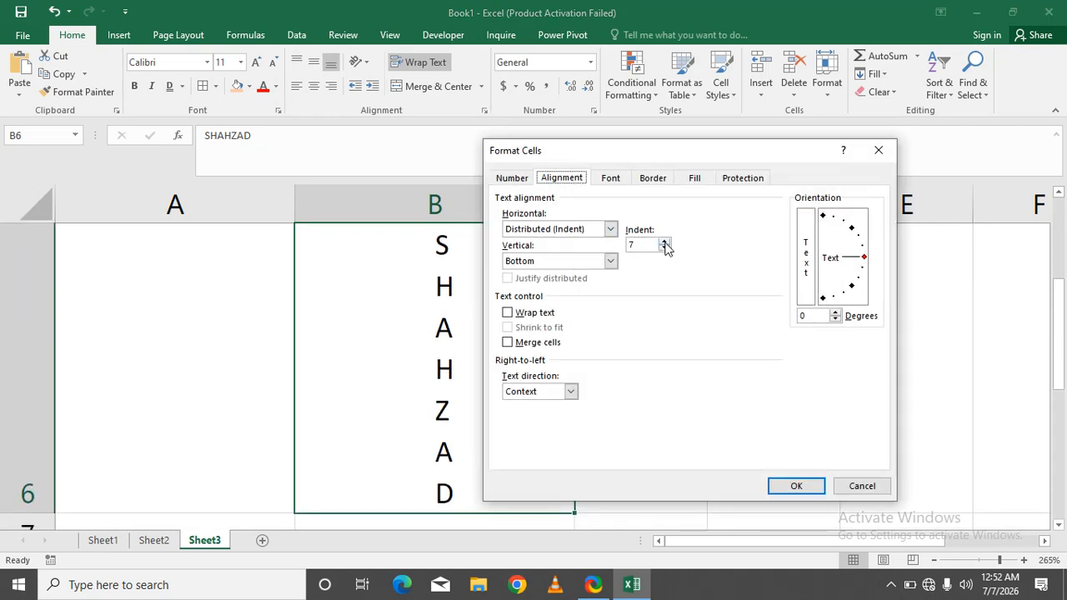
{"action": "left_click", "coordinate": [664, 248]}
{"action": "left_click", "coordinate": [664, 249]}
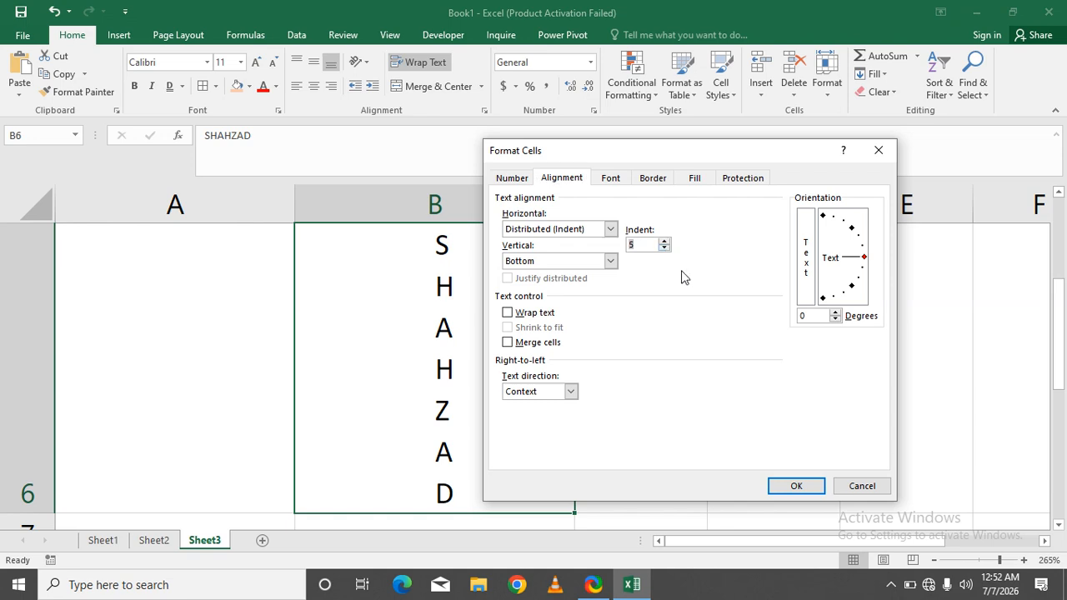
{"action": "left_click", "coordinate": [793, 485]}
{"action": "scroll", "coordinate": [595, 428], "scroll_direction": "up", "scroll_amount": 2}
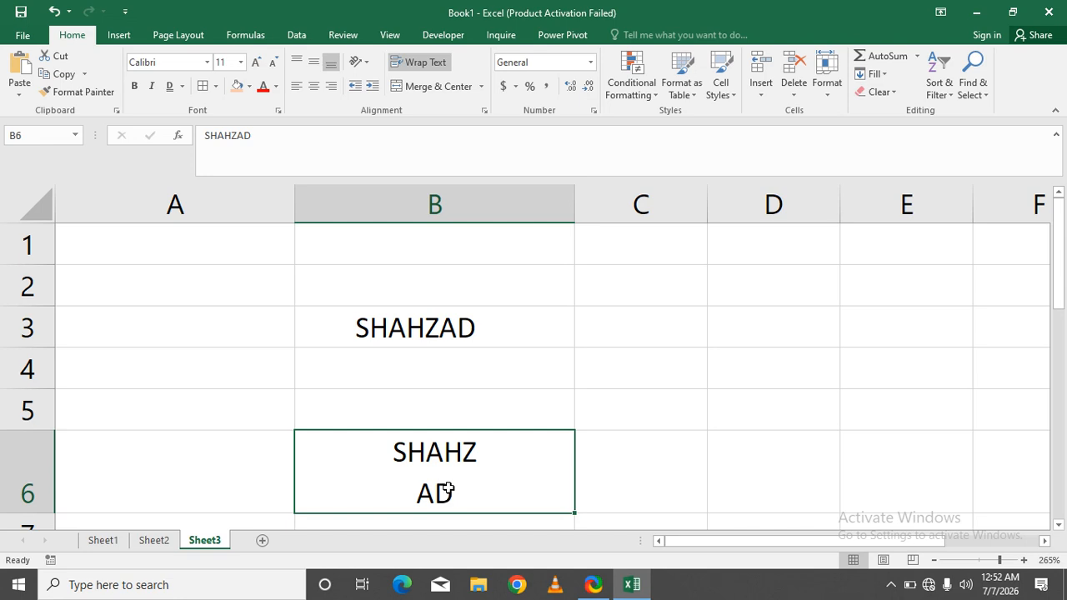
- Clear the contents of cells B6 and B3
{"action": "key", "text": "Delete"}
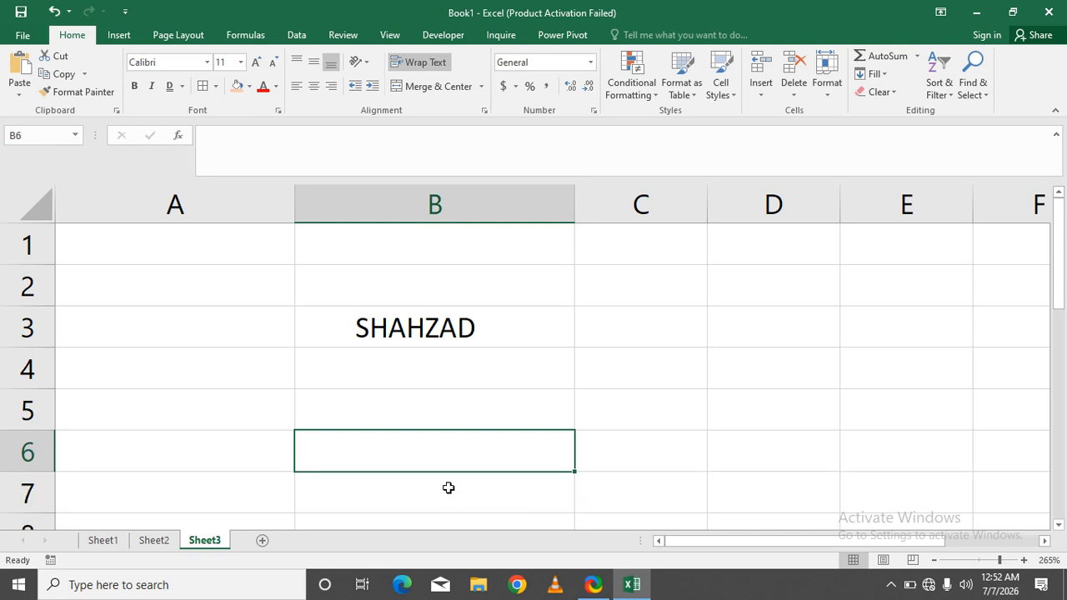
{"action": "left_click", "coordinate": [423, 332]}
{"action": "key", "text": "Delete"}
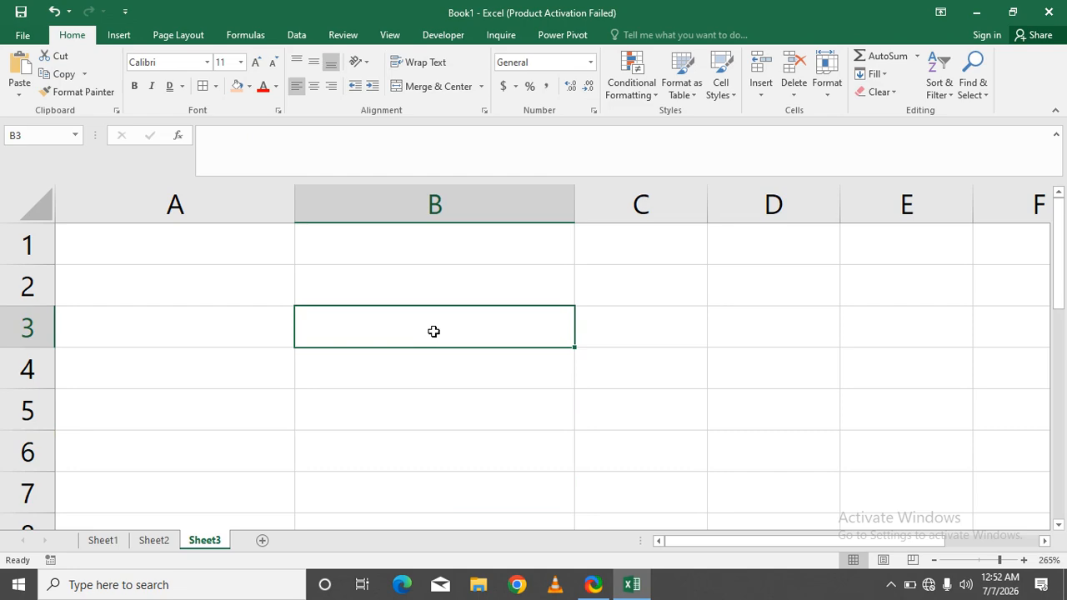
{"action": "left_click", "coordinate": [441, 375]}
{"action": "left_click", "coordinate": [454, 404]}
{"action": "left_click_drag", "start_coordinate": [444, 291], "coordinate": [457, 322]}
{"action": "left_click", "coordinate": [448, 358]}
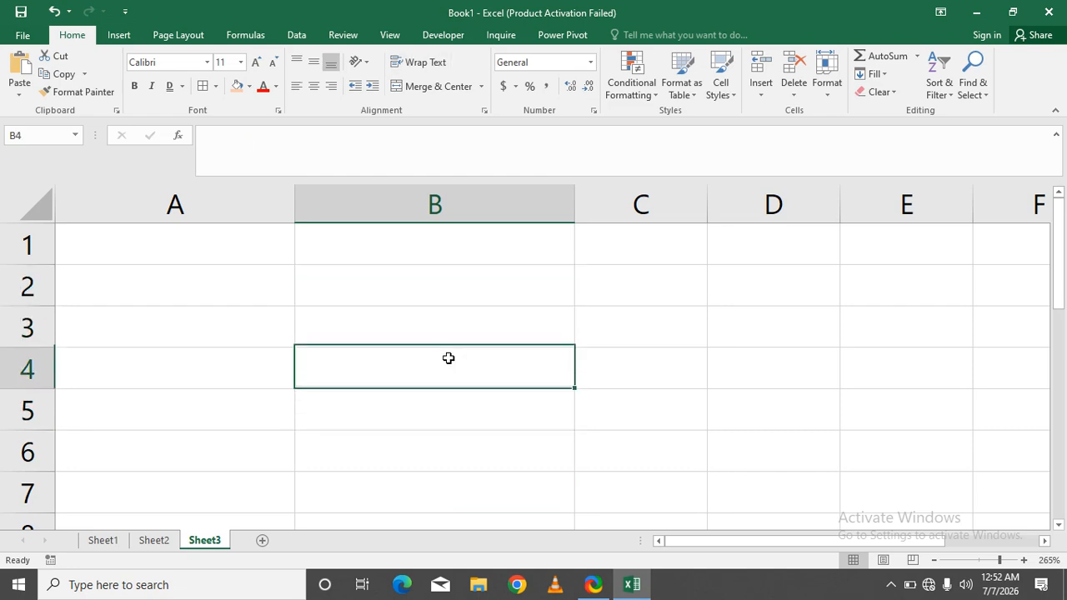
- Review the vertical alignment options for cell B4 and set its text direction to Left-to-Right
{"action": "left_click", "coordinate": [483, 111]}
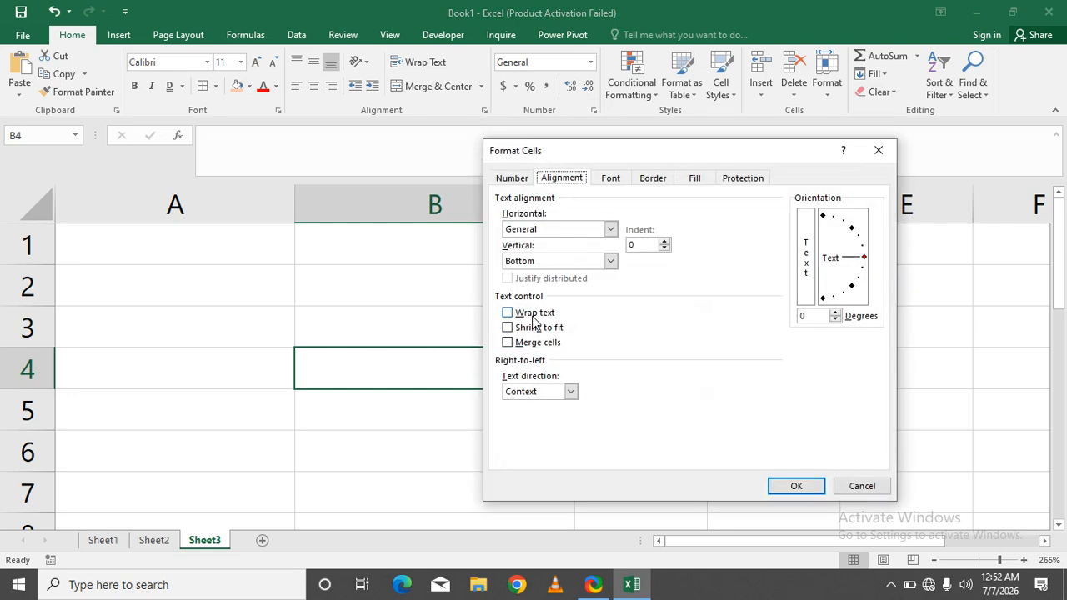
{"action": "left_click", "coordinate": [611, 261]}
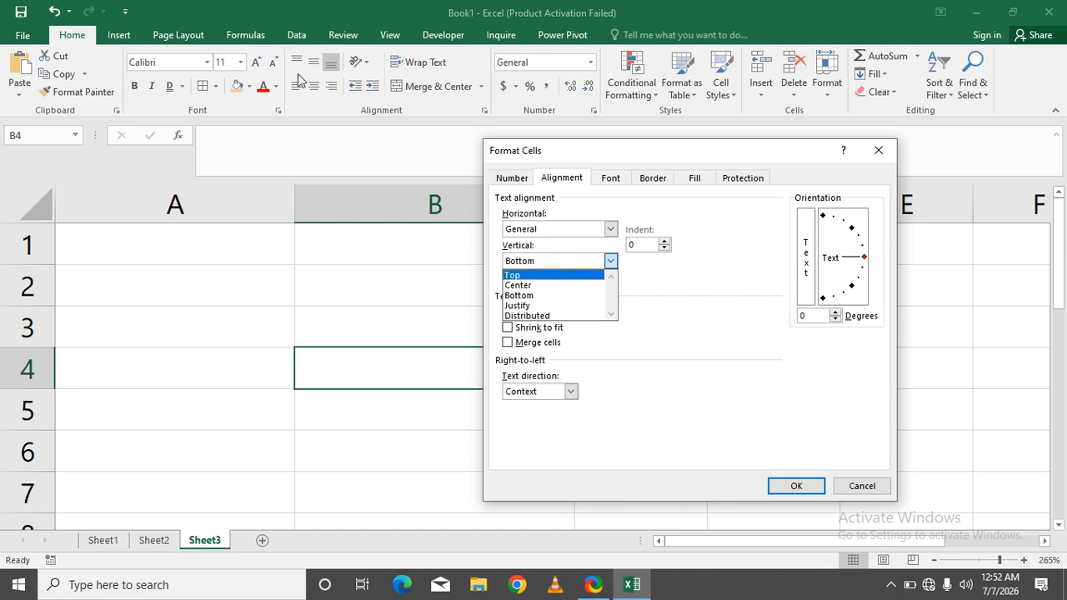
{"action": "left_click", "coordinate": [609, 261]}
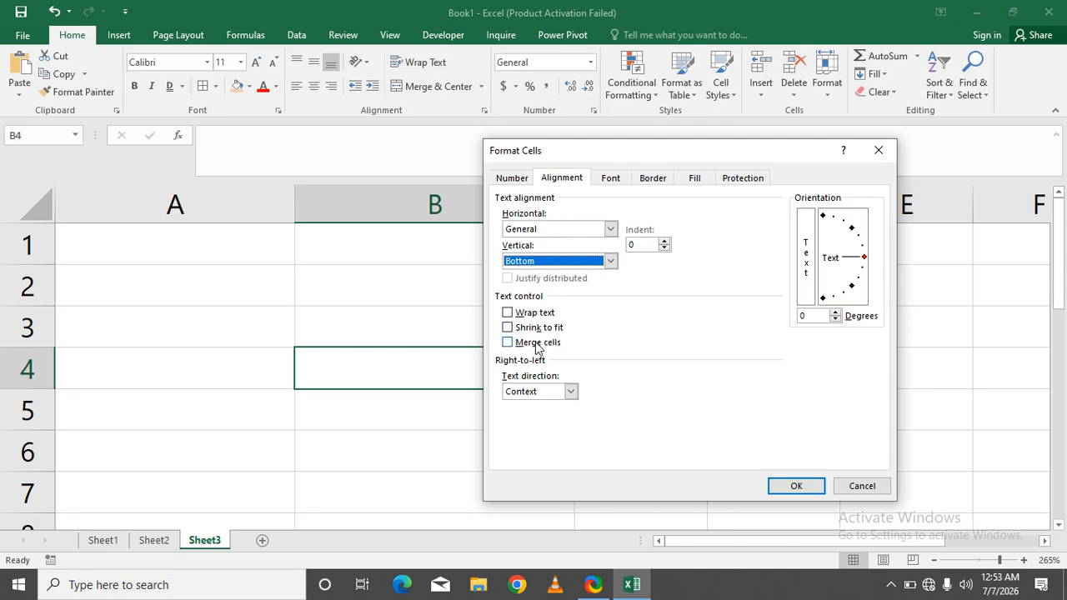
{"action": "left_click", "coordinate": [571, 392]}
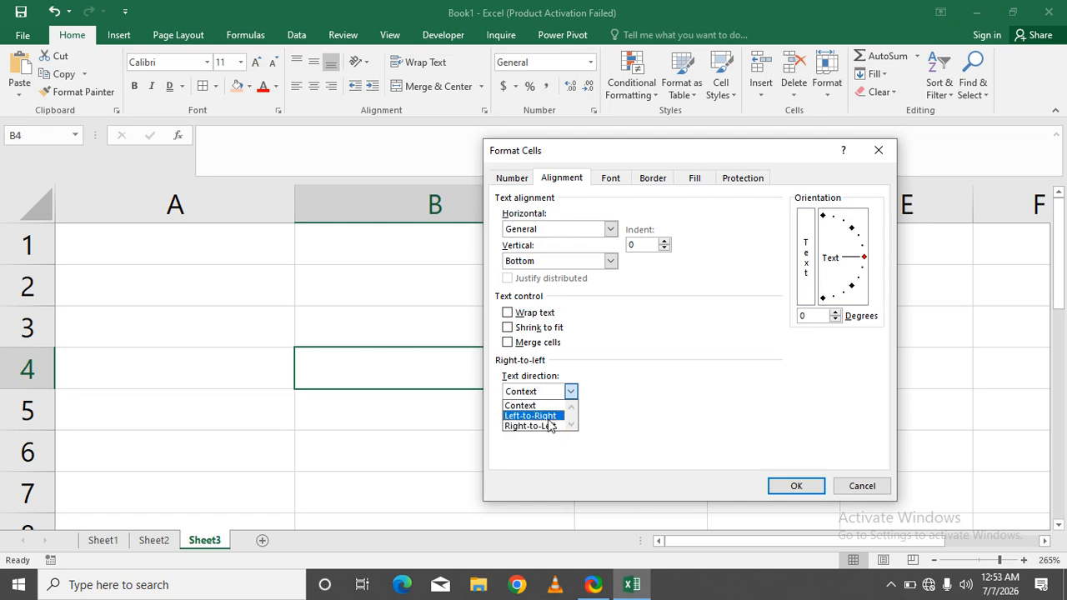
{"action": "left_click", "coordinate": [548, 420]}
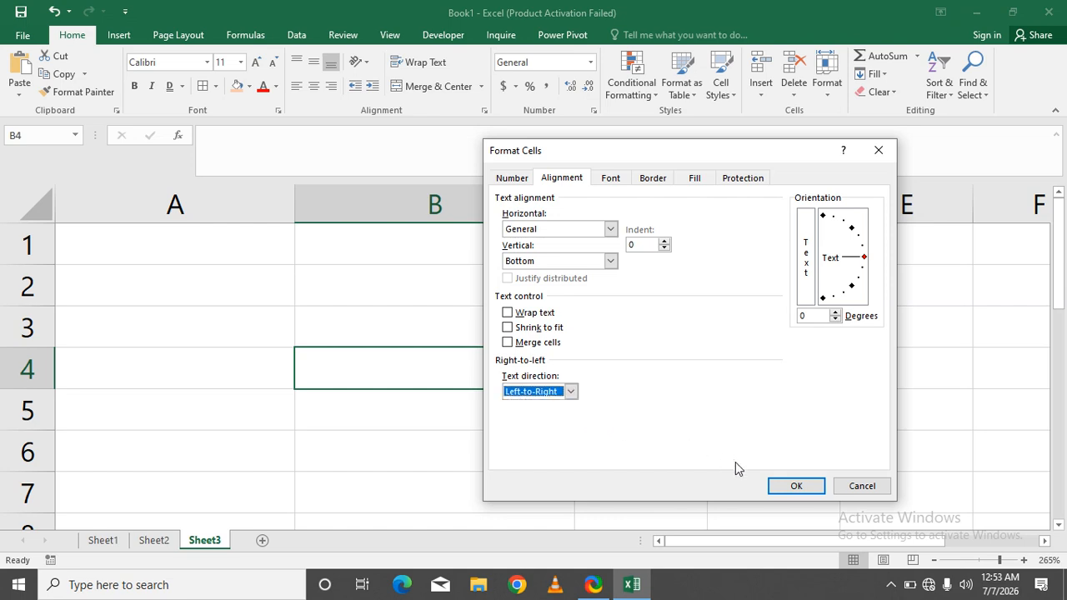
{"action": "left_click", "coordinate": [799, 487]}
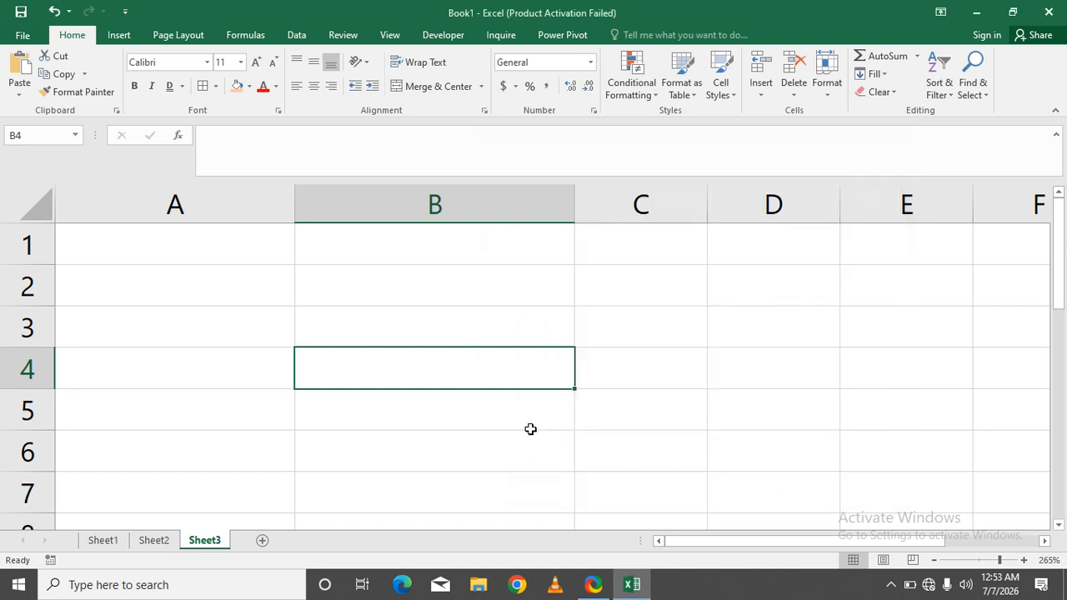
- Enter a sample first name followed by "PRACTICAL SUBSCRIBE" in cell B3
{"action": "left_click", "coordinate": [454, 333]}
{"action": "type", "text": "S"}
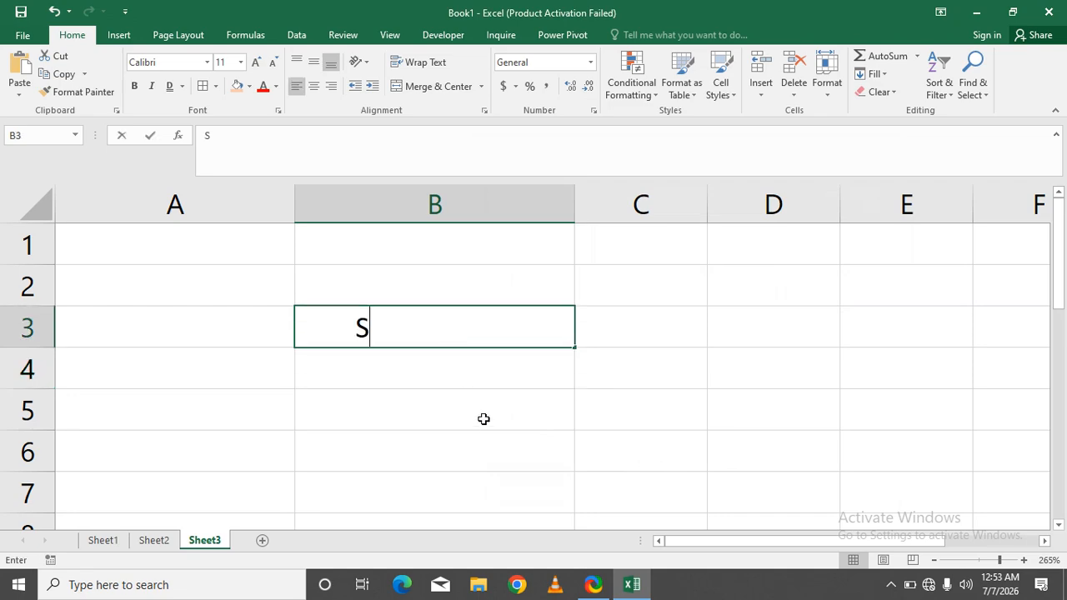
{"action": "type", "text": "HAHZAD PRACTICAL "}
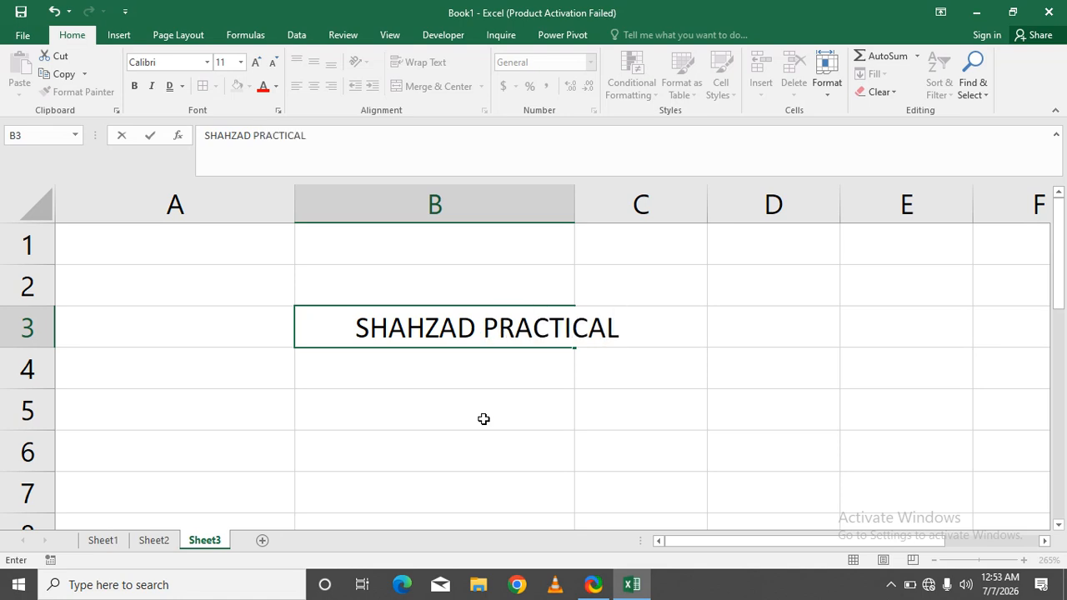
{"action": "type", "text": "SUBSC"}
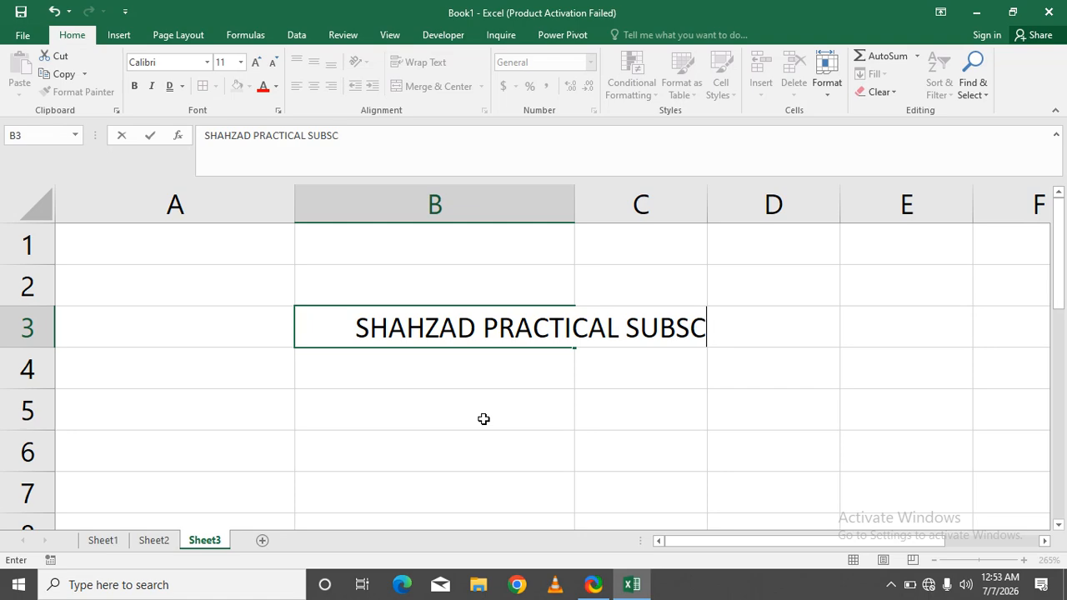
{"action": "type", "text": "RIBE"}
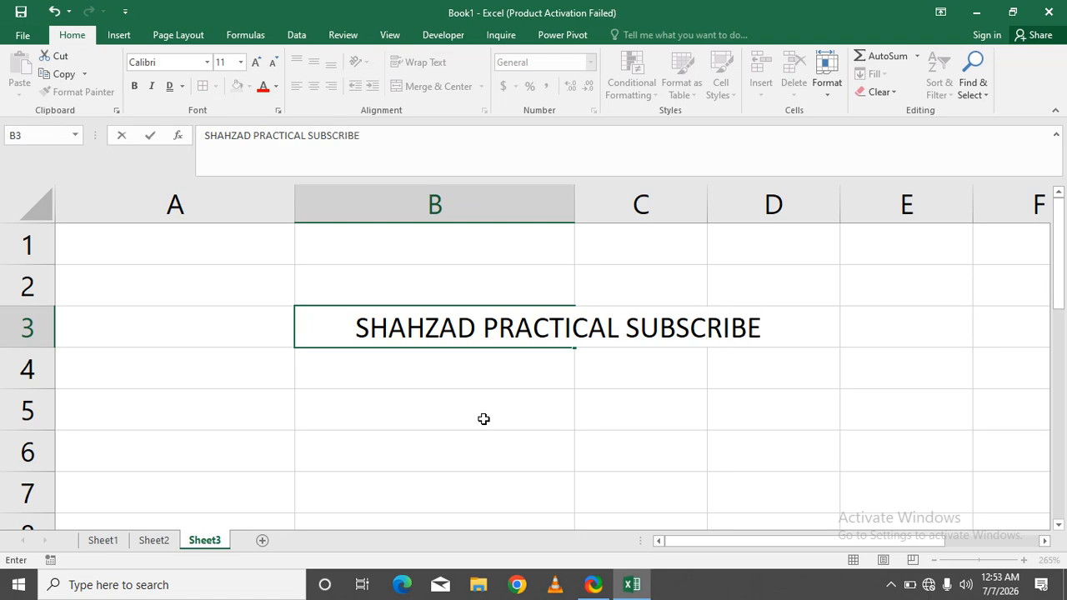
{"action": "left_click", "coordinate": [544, 421]}
- Apply the Shrink to fit text control to the long text in cell B3
{"action": "left_click", "coordinate": [510, 332]}
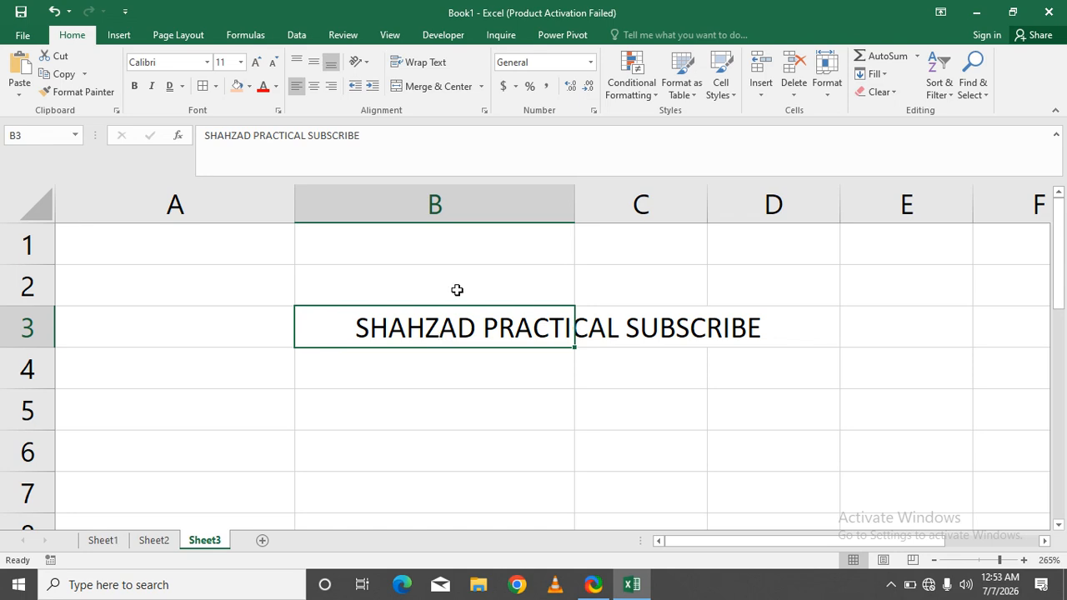
{"action": "key", "text": "ctrl+1"}
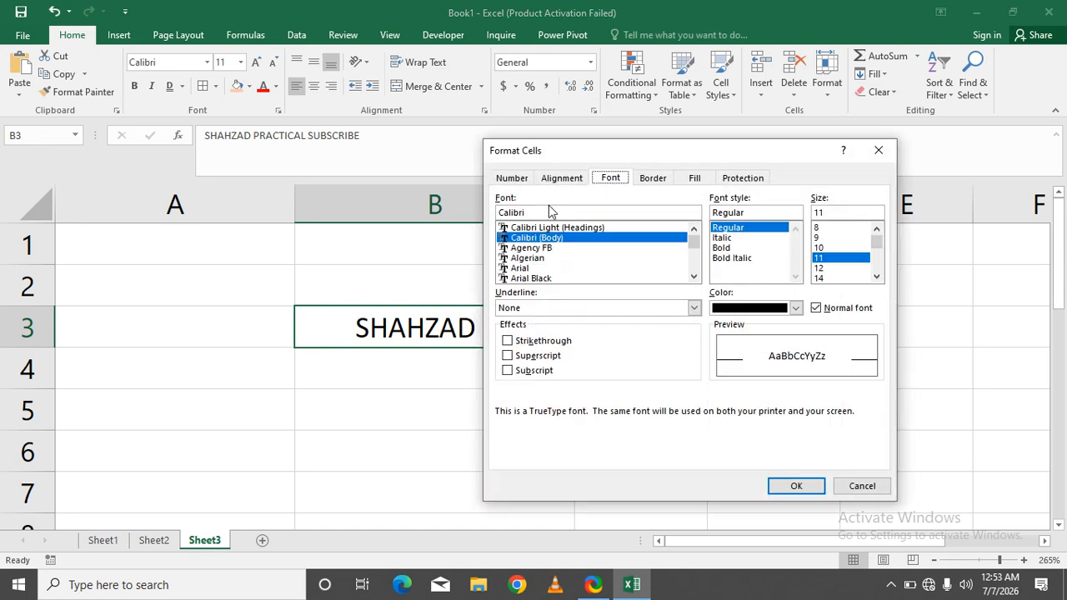
{"action": "left_click", "coordinate": [564, 179]}
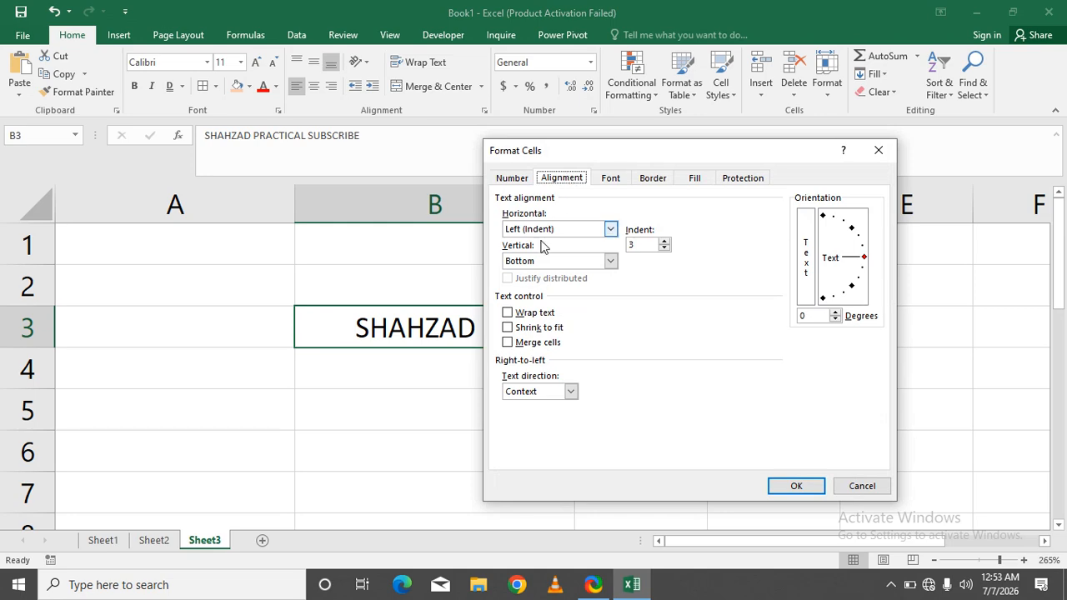
{"action": "left_click", "coordinate": [511, 329]}
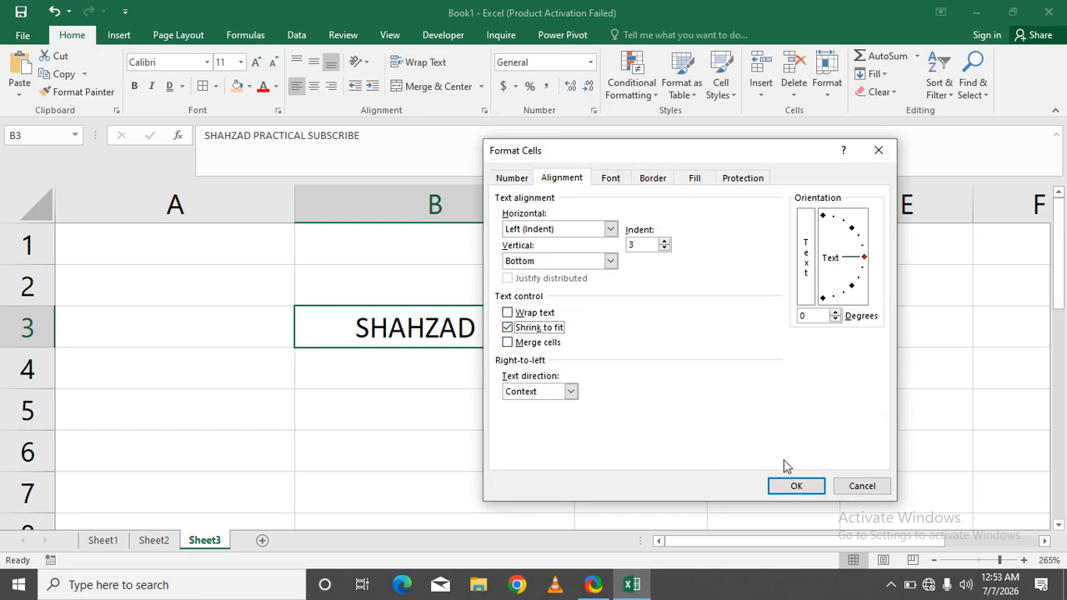
{"action": "left_click", "coordinate": [795, 484]}
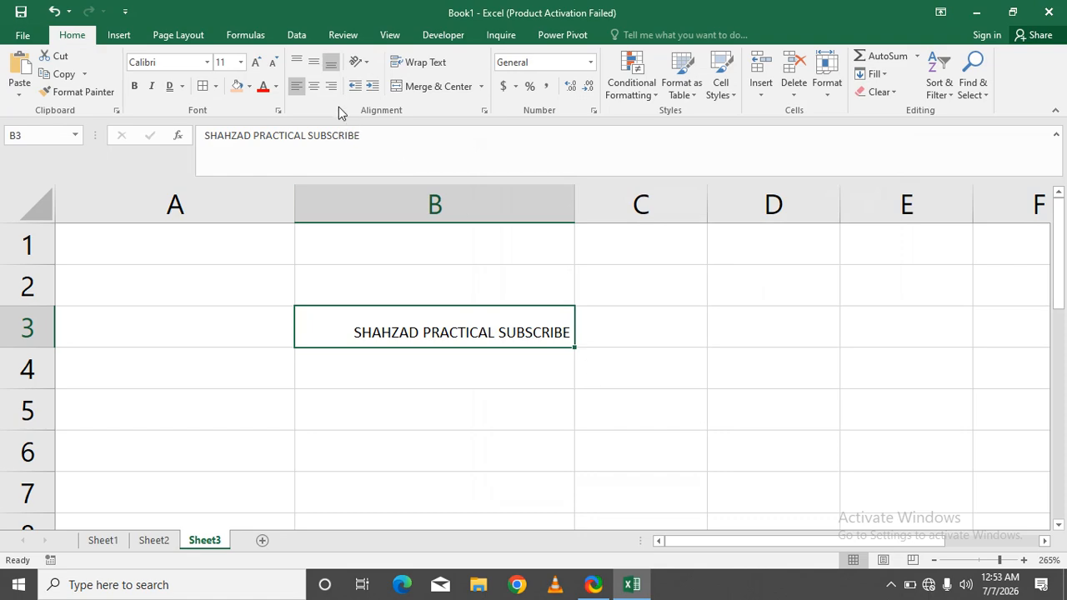
- Center the text in cell B3 horizontally and align it to the middle vertically
{"action": "left_click", "coordinate": [315, 86]}
{"action": "left_click", "coordinate": [315, 62]}
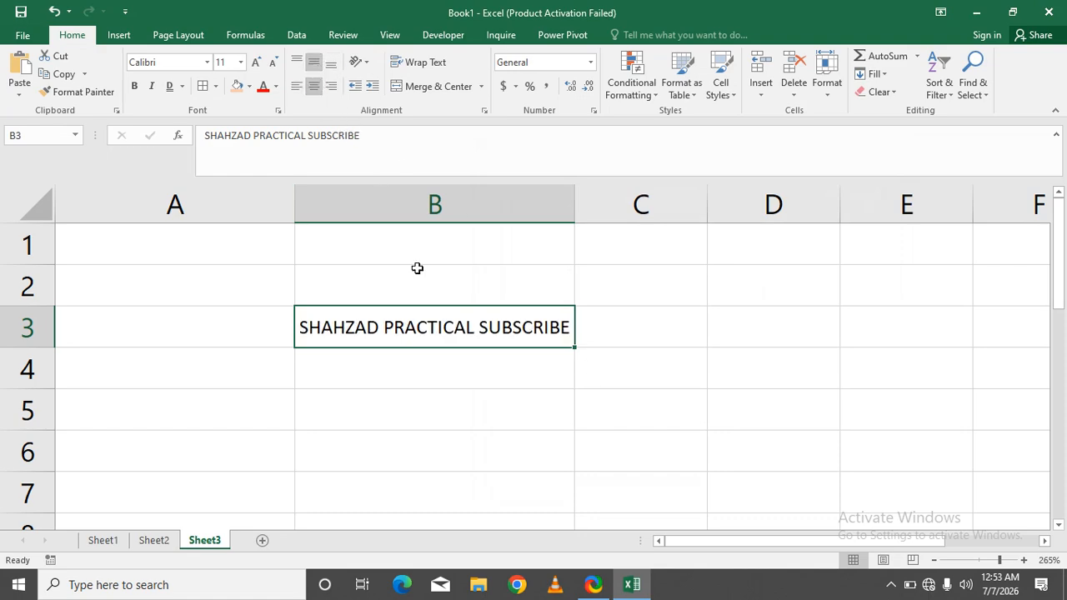
{"action": "left_click", "coordinate": [473, 404]}
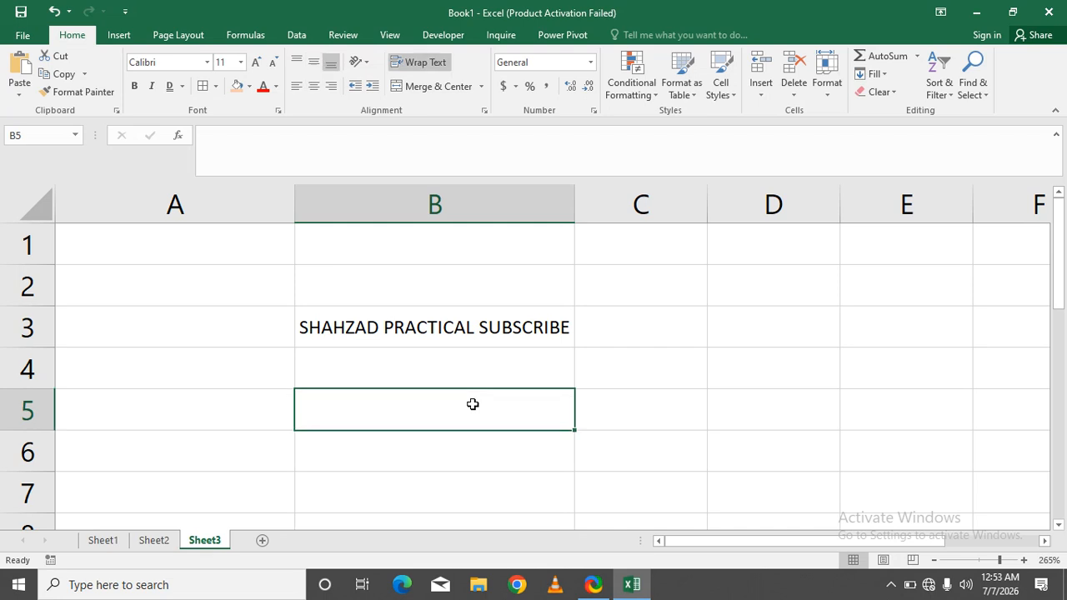
- Clear the contents of cell B3 and enter a sample first name in cell C4
{"action": "left_click", "coordinate": [452, 328]}
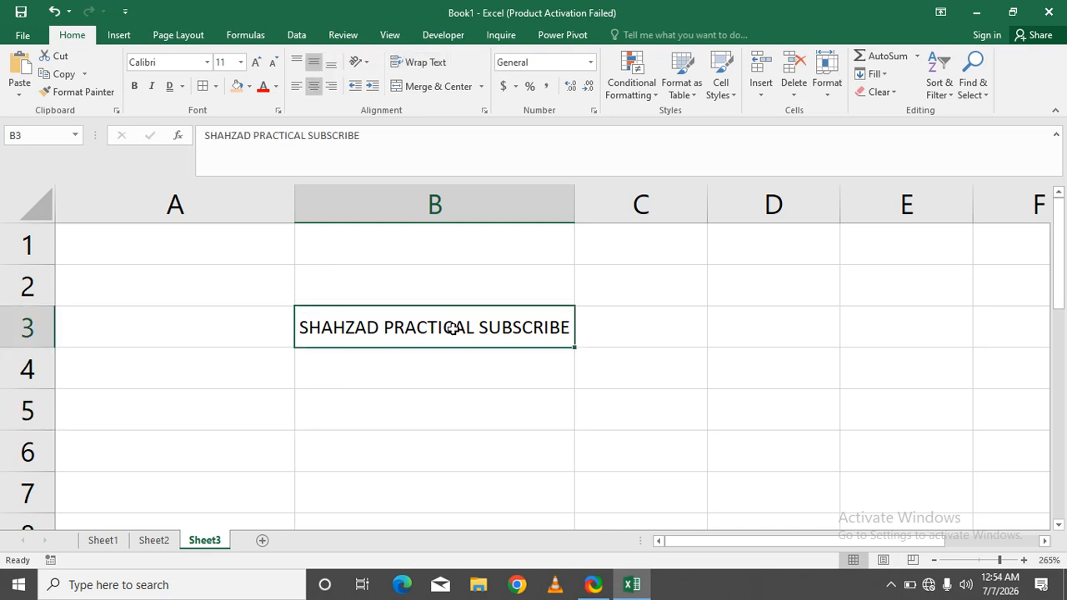
{"action": "key", "text": "Delete"}
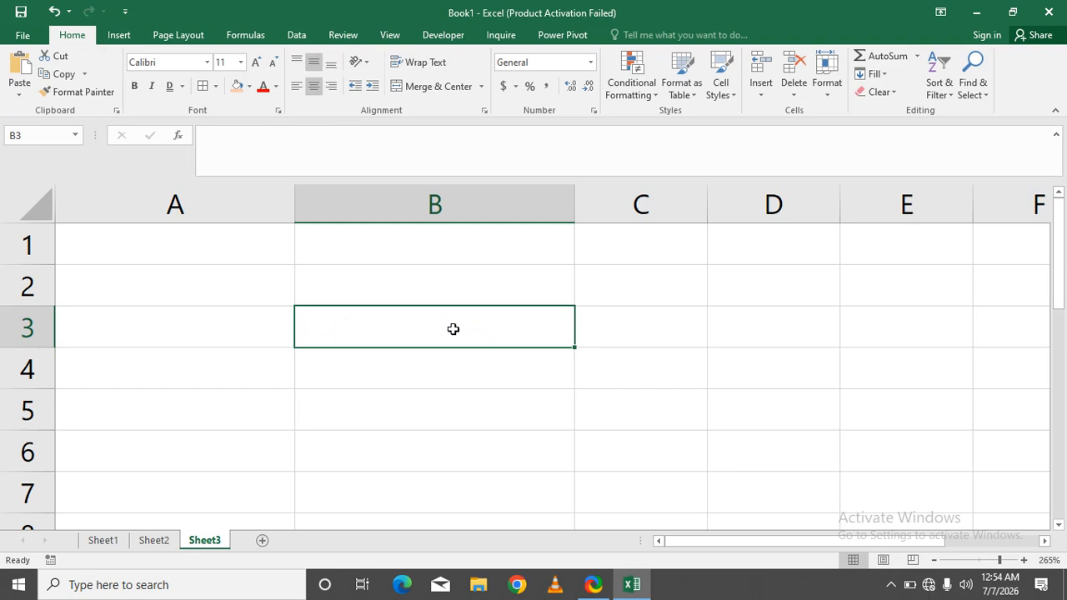
{"action": "left_click", "coordinate": [636, 351]}
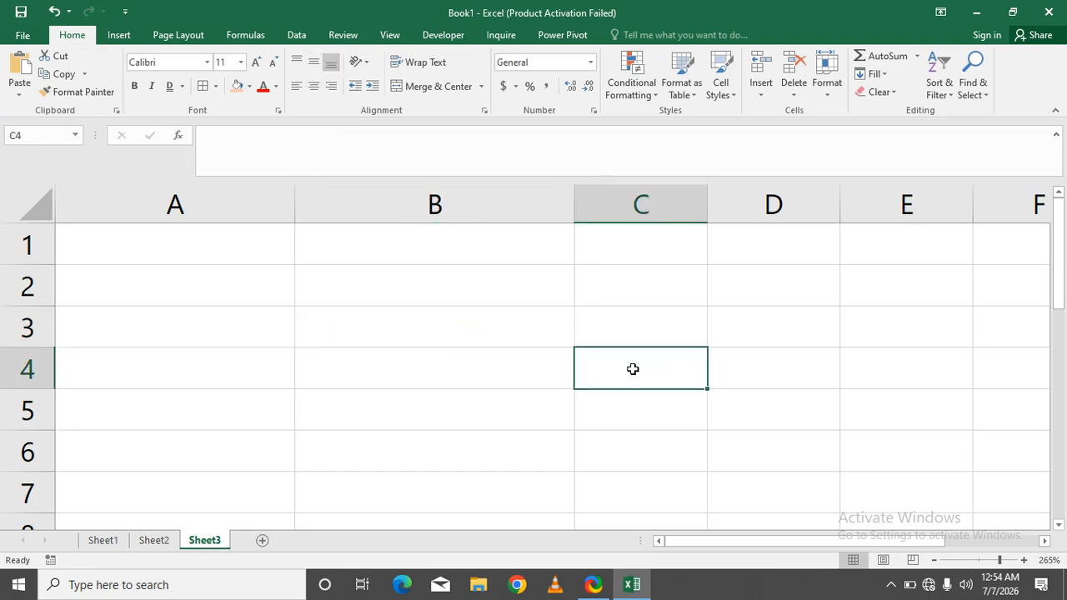
{"action": "type", "text": "SHAHZAD"}
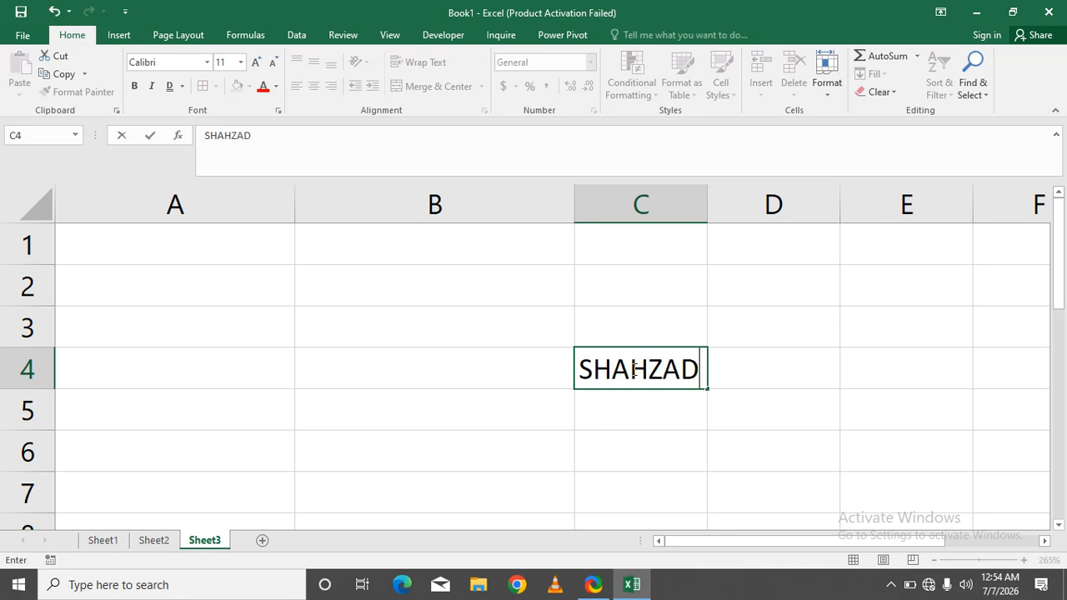
{"action": "key", "text": "Return"}
- Rotate the text in cell C4 to an orientation of -21 degrees
{"action": "left_click", "coordinate": [632, 368]}
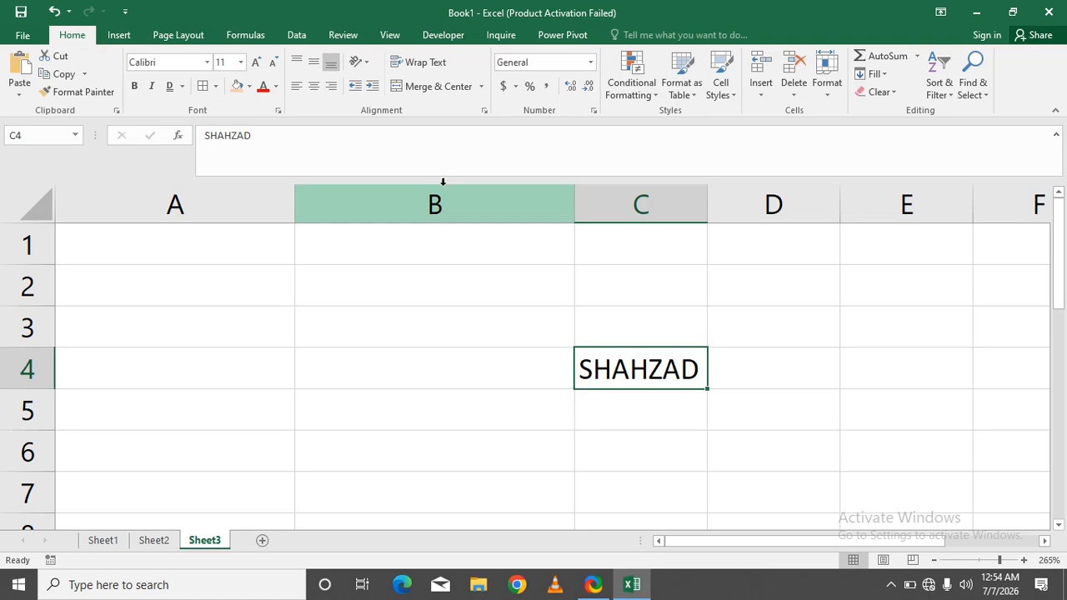
{"action": "left_click", "coordinate": [484, 111]}
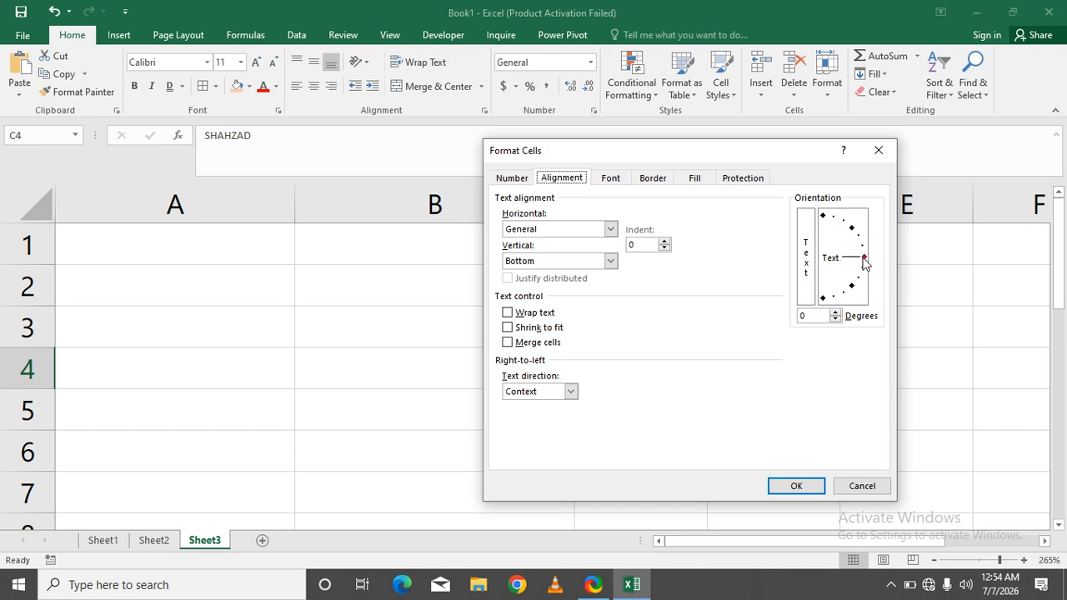
{"action": "left_click_drag", "start_coordinate": [865, 264], "coordinate": [862, 275]}
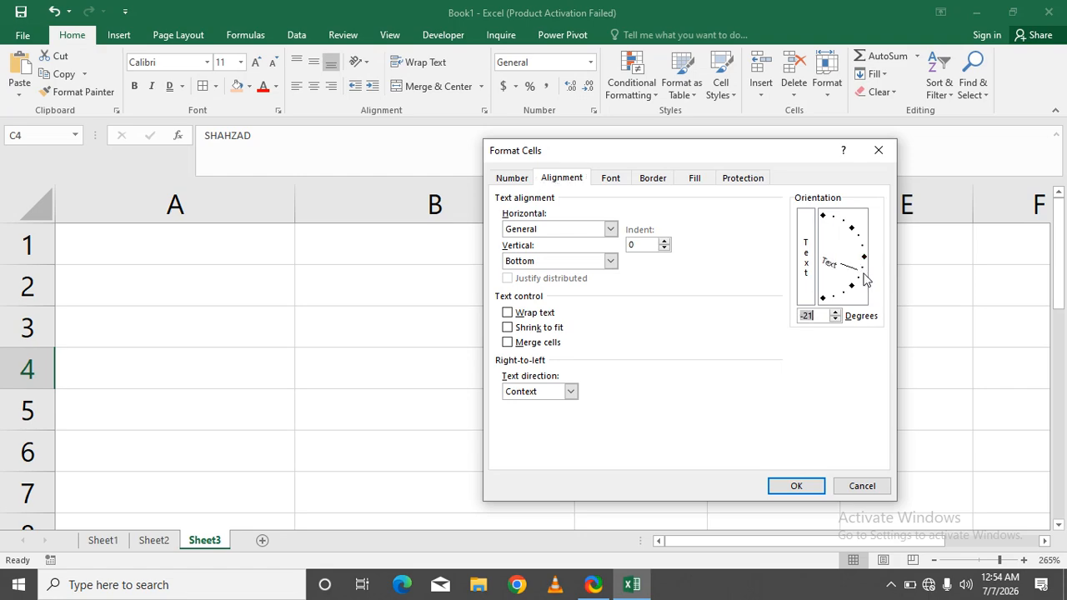
{"action": "left_click", "coordinate": [811, 488]}
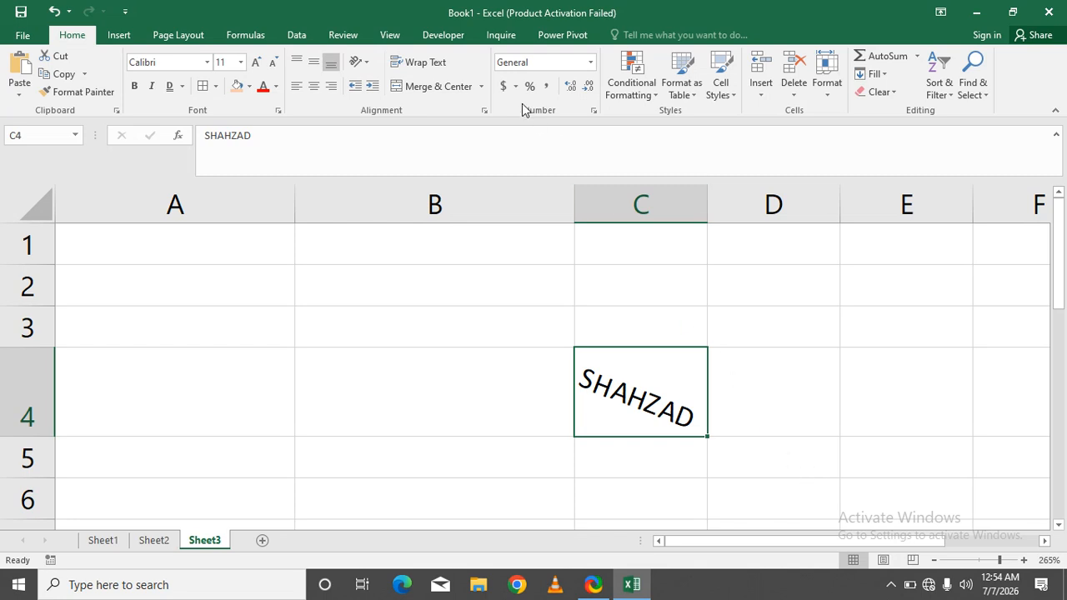
- Reset the text orientation of cell C4 to 0 degrees
{"action": "left_click", "coordinate": [484, 110]}
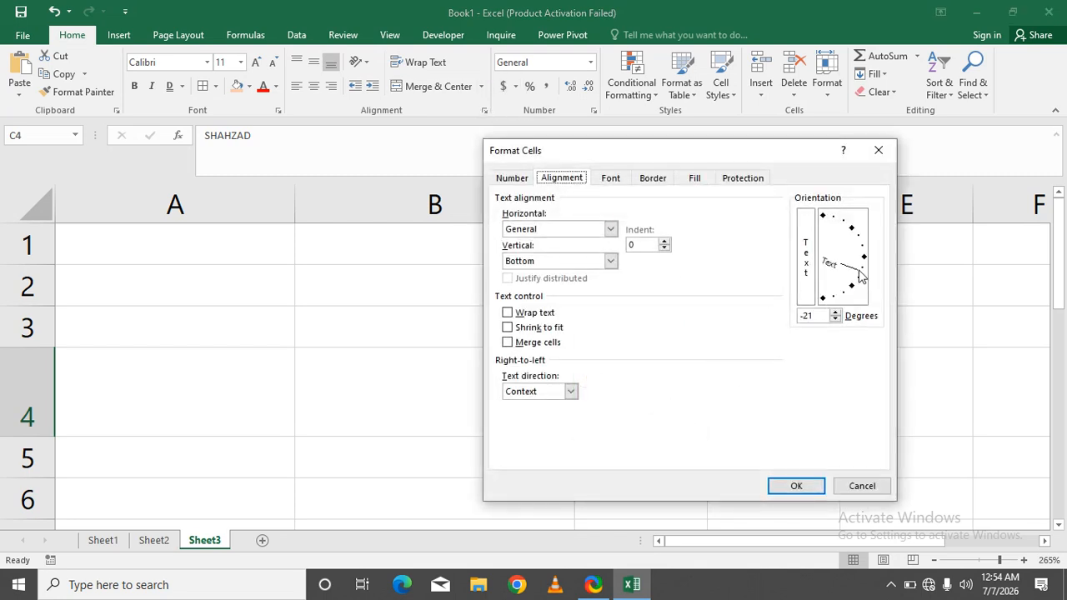
{"action": "left_click_drag", "start_coordinate": [860, 270], "coordinate": [867, 265]}
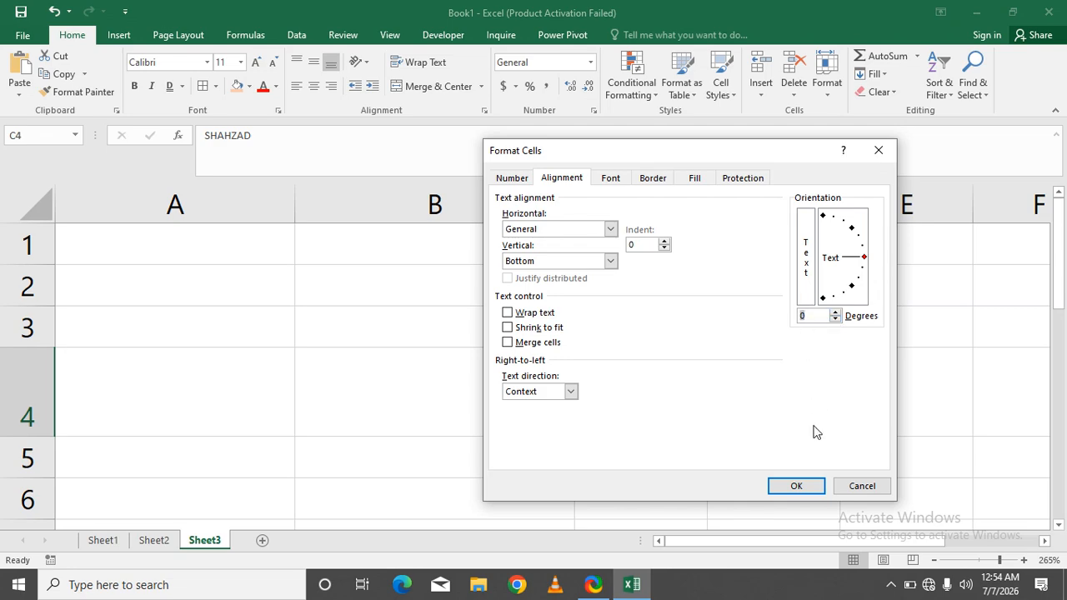
{"action": "left_click", "coordinate": [805, 486]}
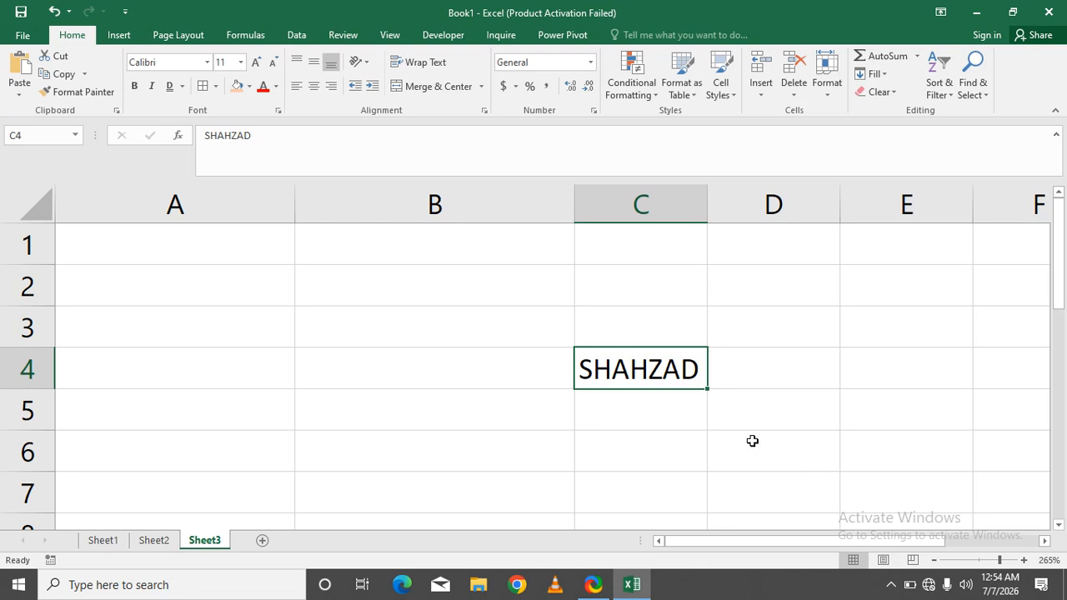
{"action": "left_click", "coordinate": [484, 111]}
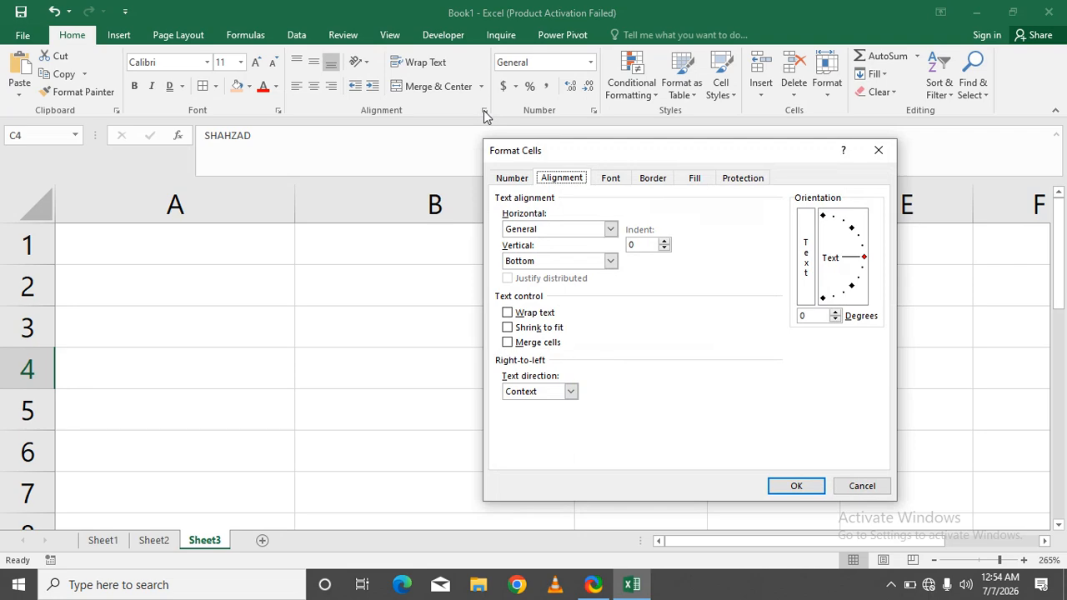
{"action": "left_click", "coordinate": [857, 486]}
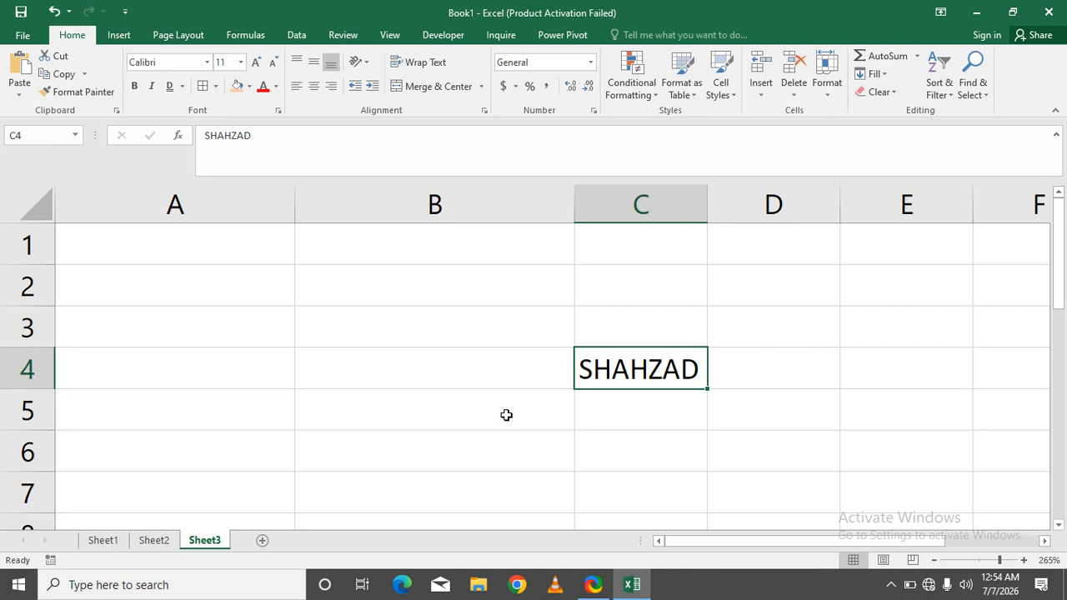
{"action": "left_click", "coordinate": [890, 585]}
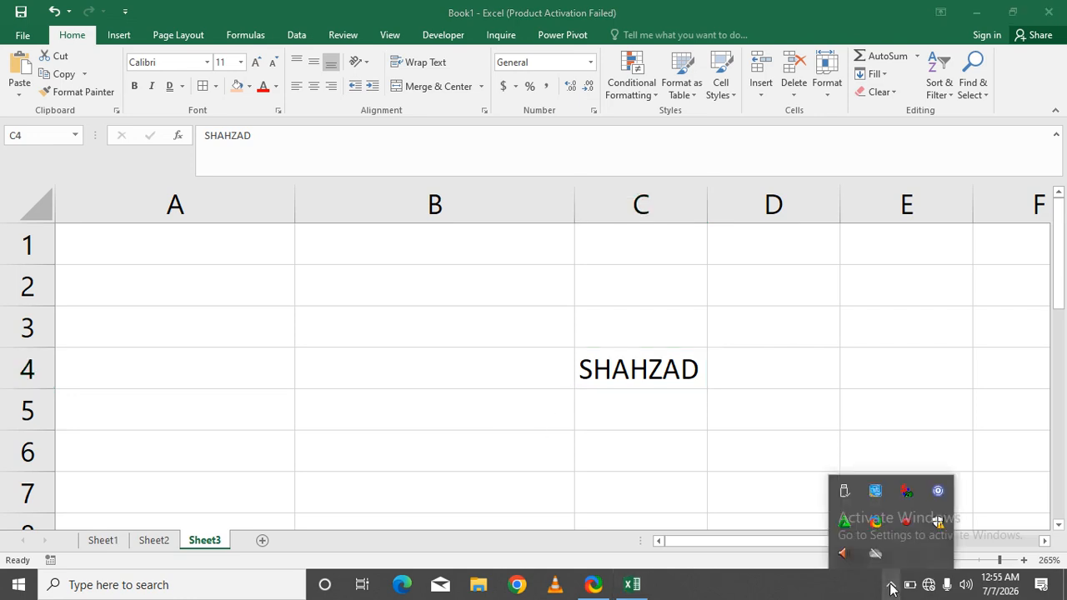